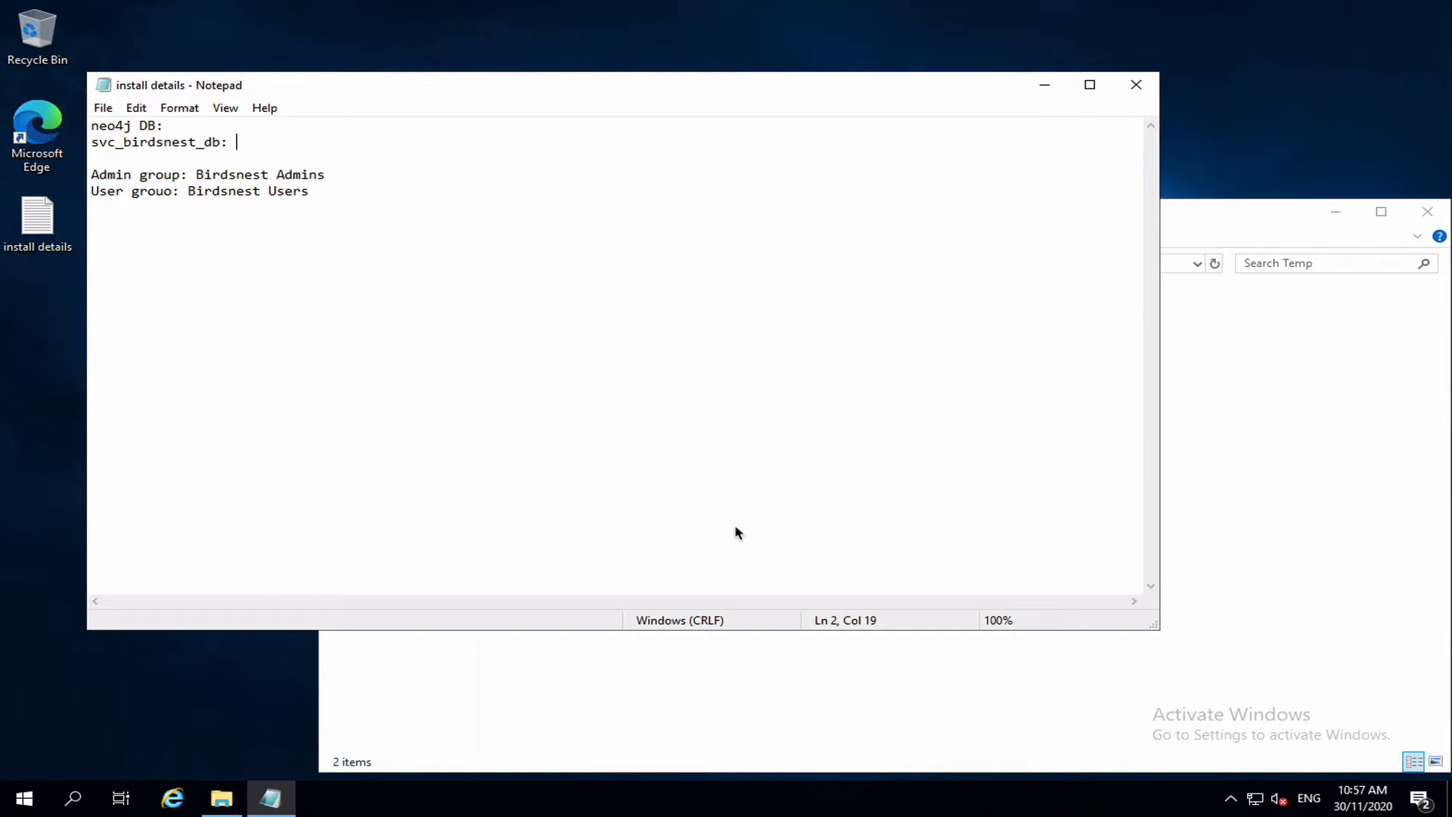
Enter passwords after 'neo4j DB:' and 'svc_birdsnest_db:' in the install details note.
{"action": "left_click", "coordinate": [215, 122]}
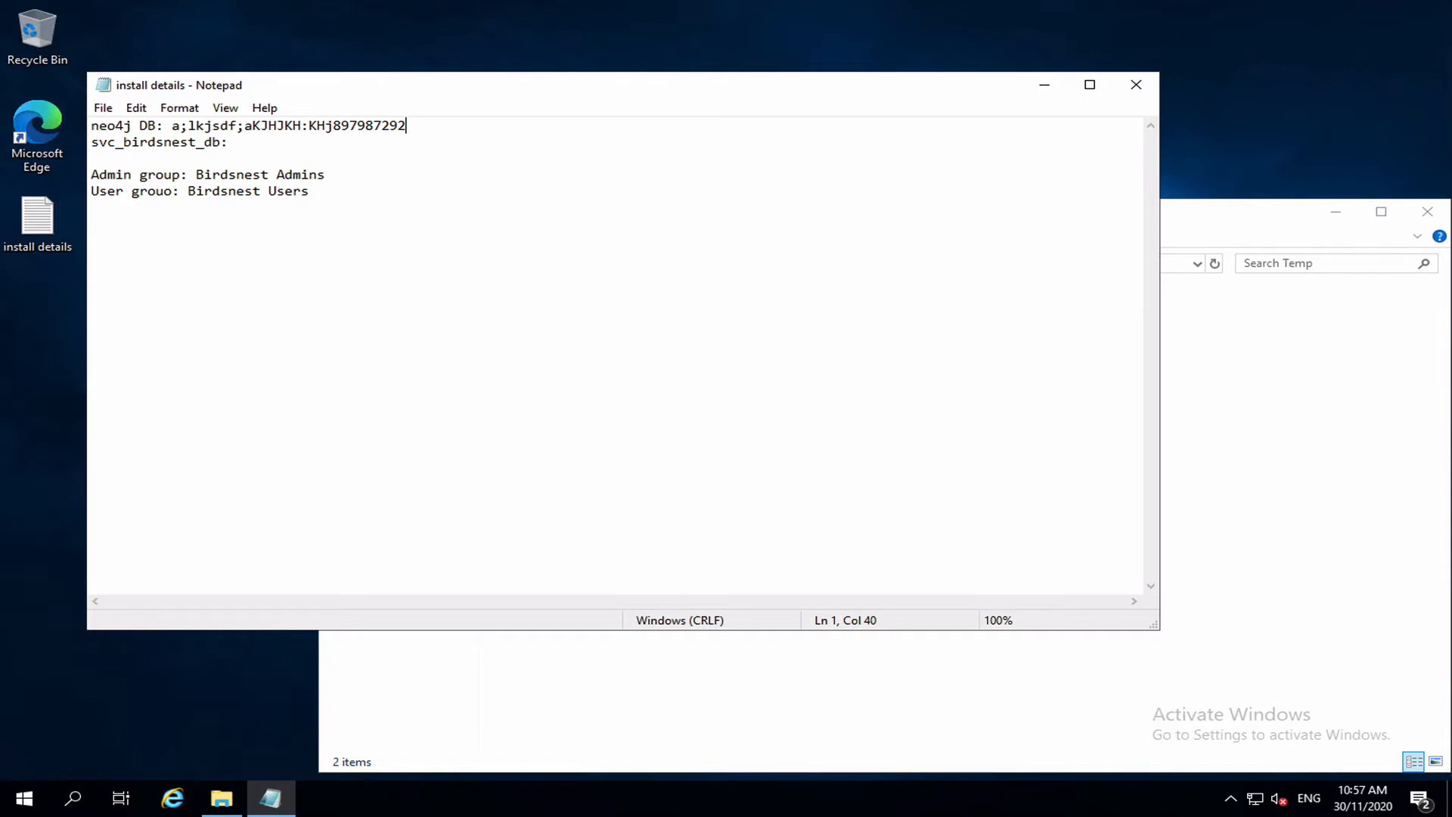
{"action": "key", "text": "Down"}
{"action": "double_click", "coordinate": [133, 127]}
{"action": "left_click", "coordinate": [256, 142]}
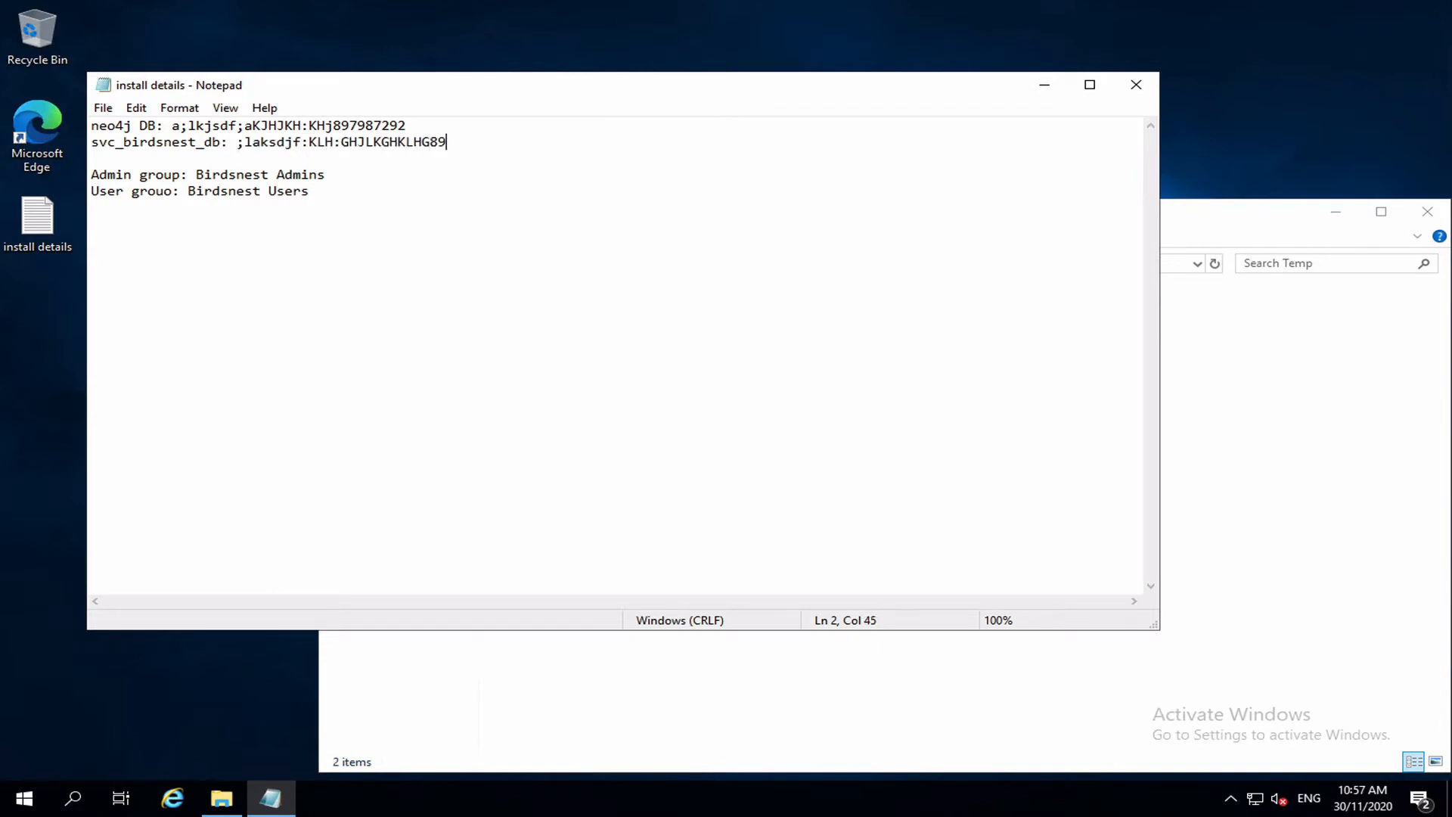
Correct 'grouo' to 'group' so the line reads 'User group: Birdsnest Users'.
{"action": "left_click", "coordinate": [332, 182]}
{"action": "left_click", "coordinate": [166, 191]}
{"action": "key", "text": "Right"}
{"action": "key", "text": "BackSpace"}
{"action": "type", "text": "p"}
{"action": "double_click", "coordinate": [297, 198]}
{"action": "left_click", "coordinate": [1361, 486]}
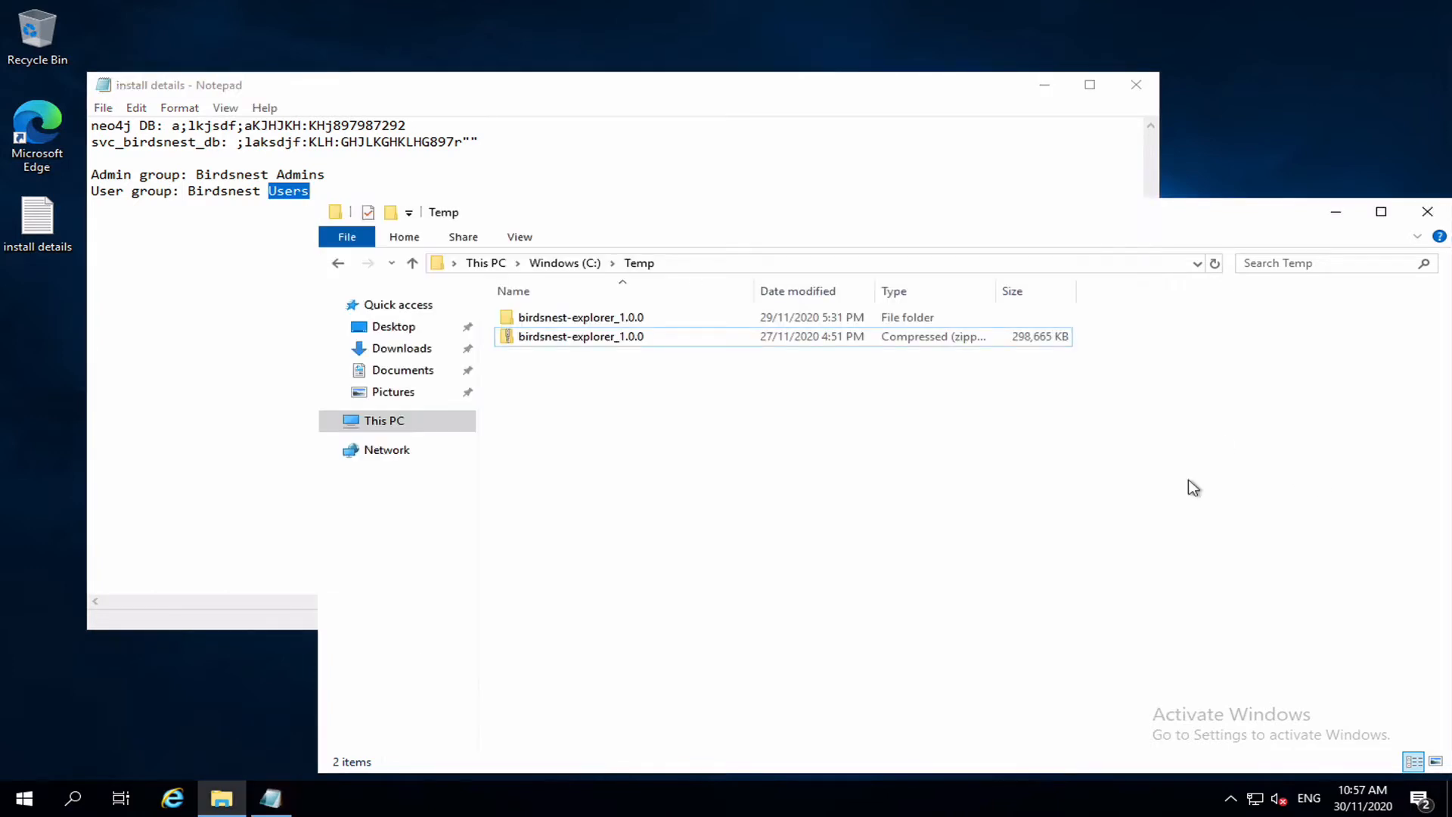
Launch ManagedInstaller from the birdsnest-explorer_1.0.0 folder with administrator approval.
{"action": "double_click", "coordinate": [603, 319]}
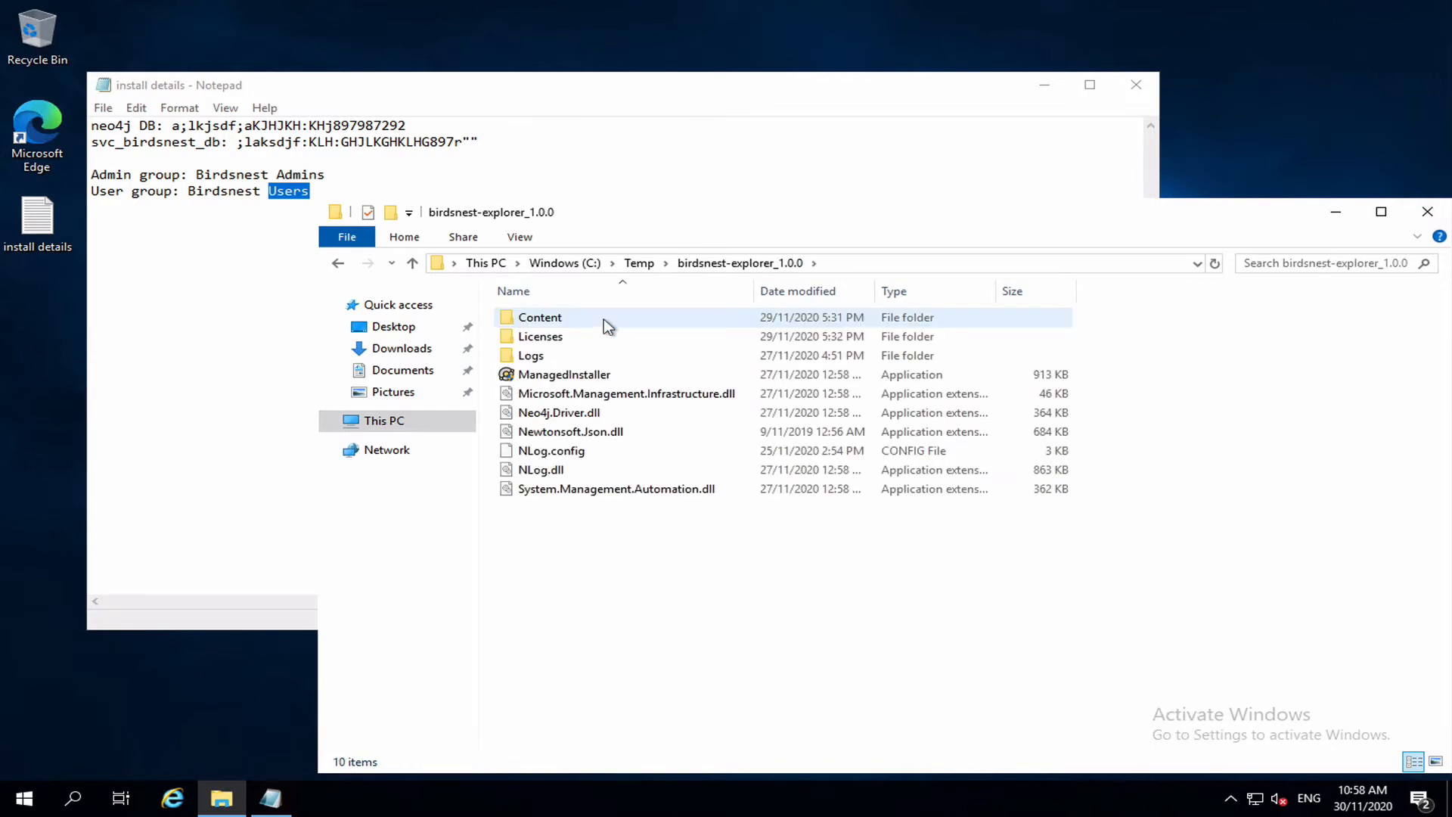
{"action": "left_click", "coordinate": [560, 376]}
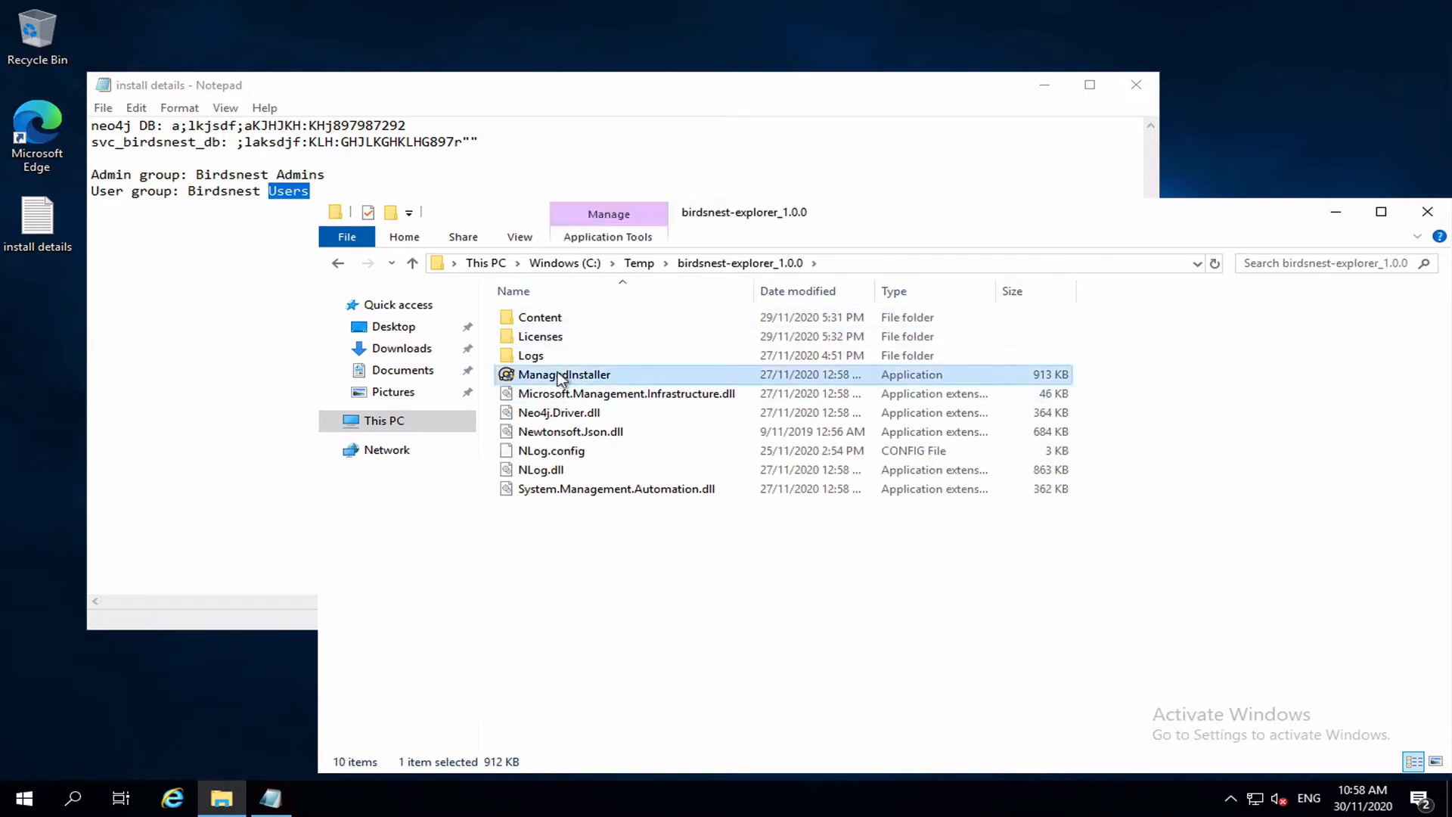
{"action": "double_click", "coordinate": [561, 377]}
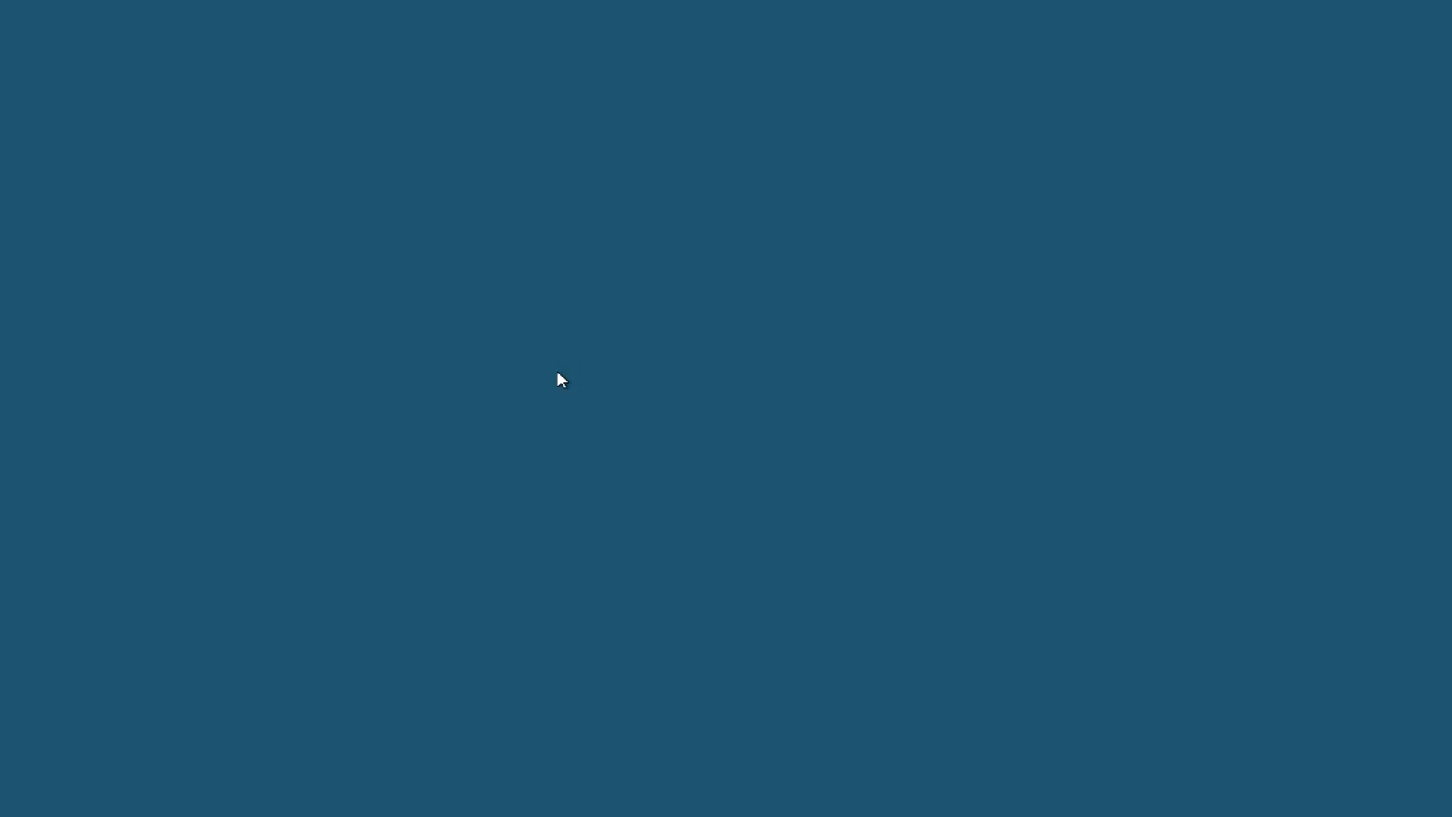
{"action": "left_click", "coordinate": [614, 517]}
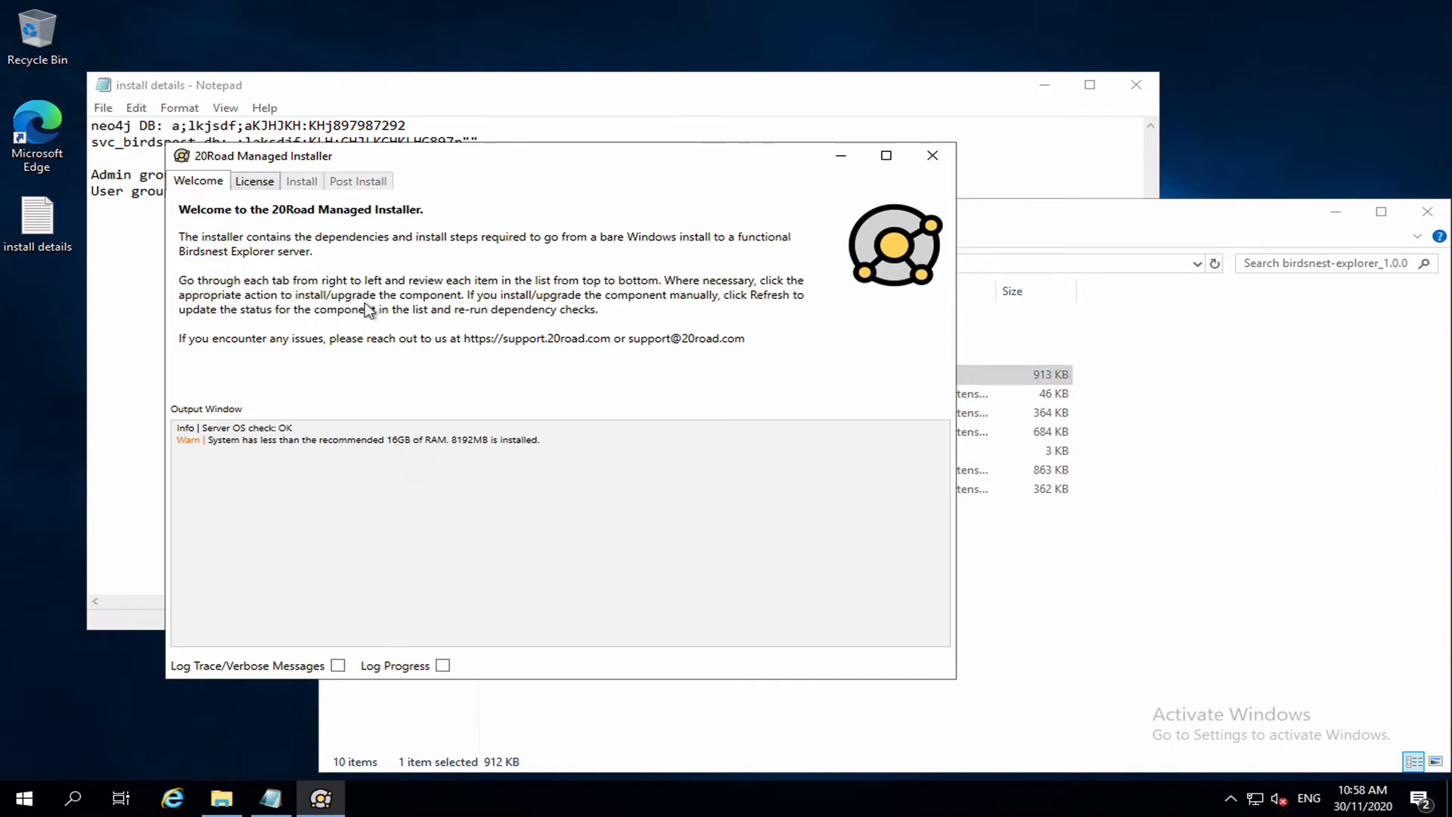
Accept the 20Road product licenses and the third party component licenses.
{"action": "left_click", "coordinate": [253, 184]}
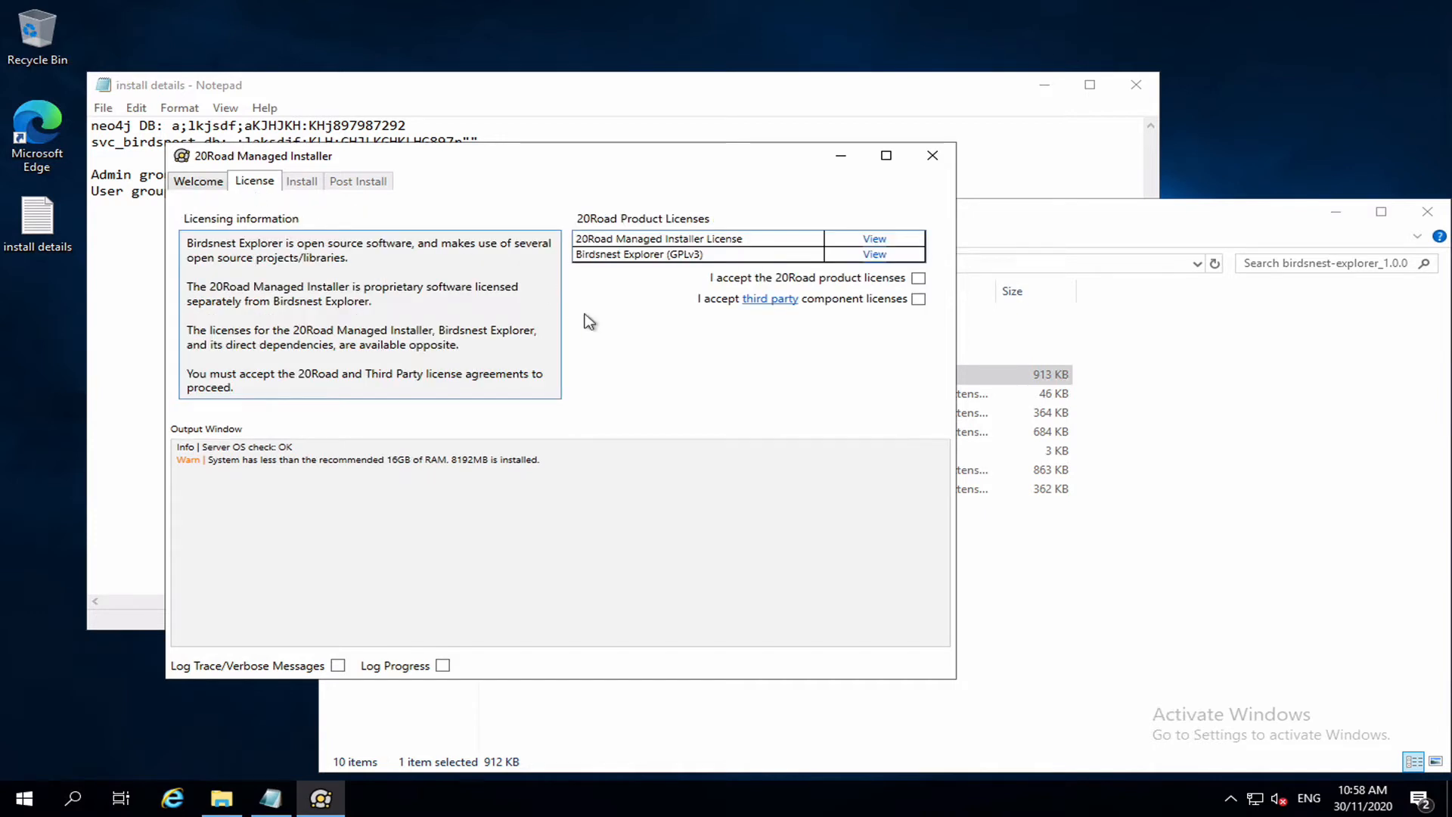
{"action": "left_click", "coordinate": [918, 276]}
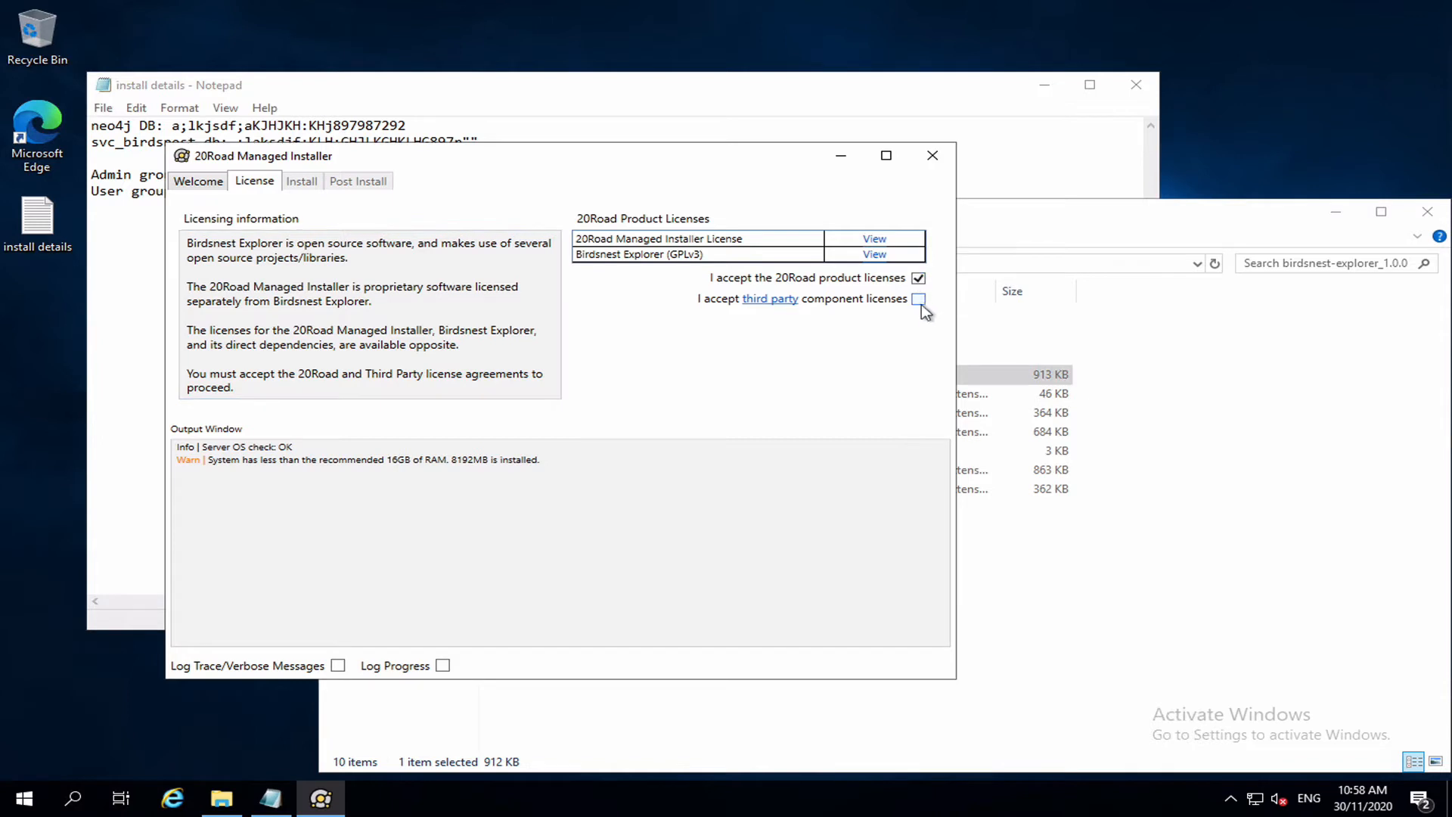
{"action": "left_click", "coordinate": [918, 300]}
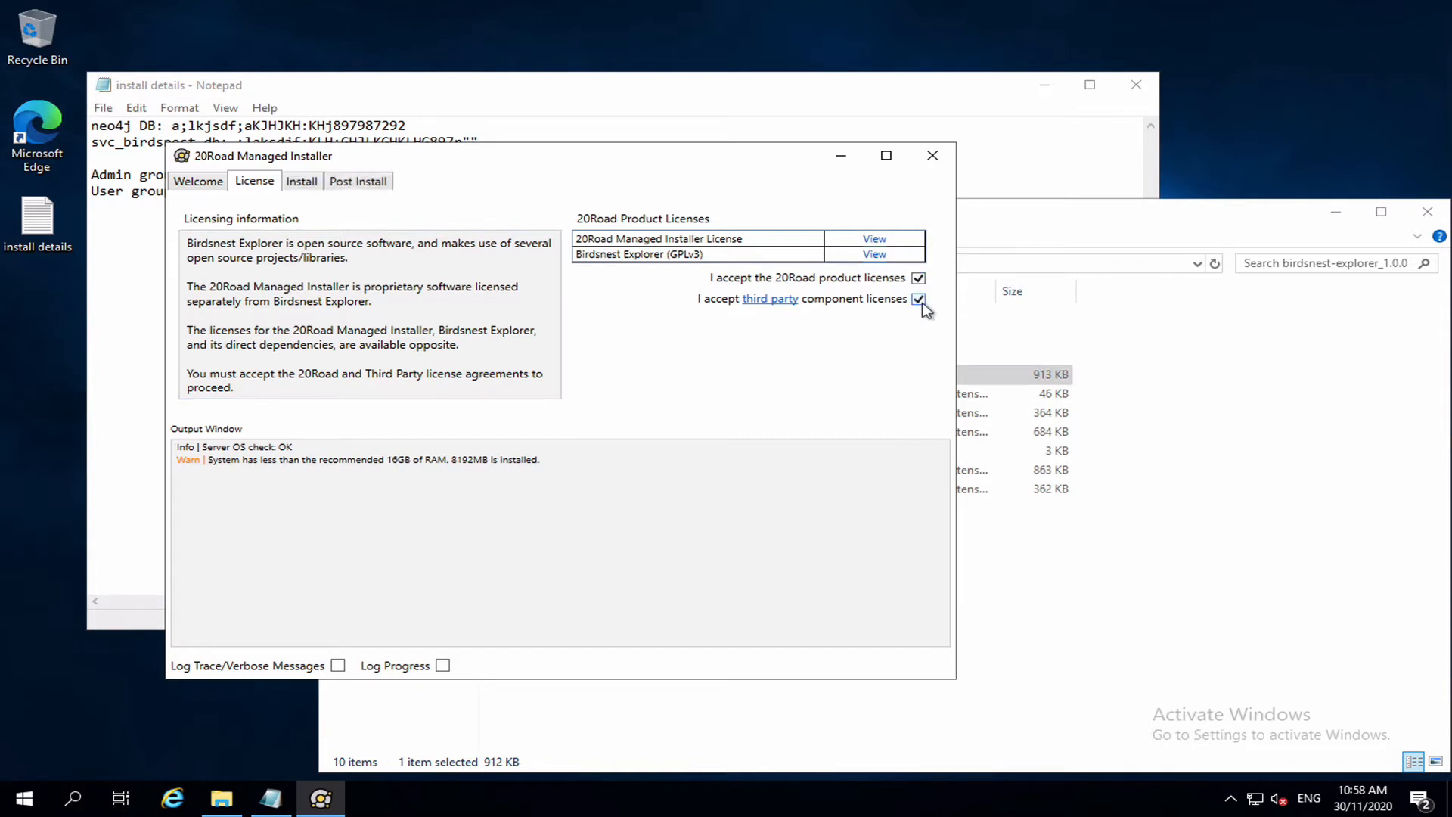
{"action": "left_click", "coordinate": [303, 185]}
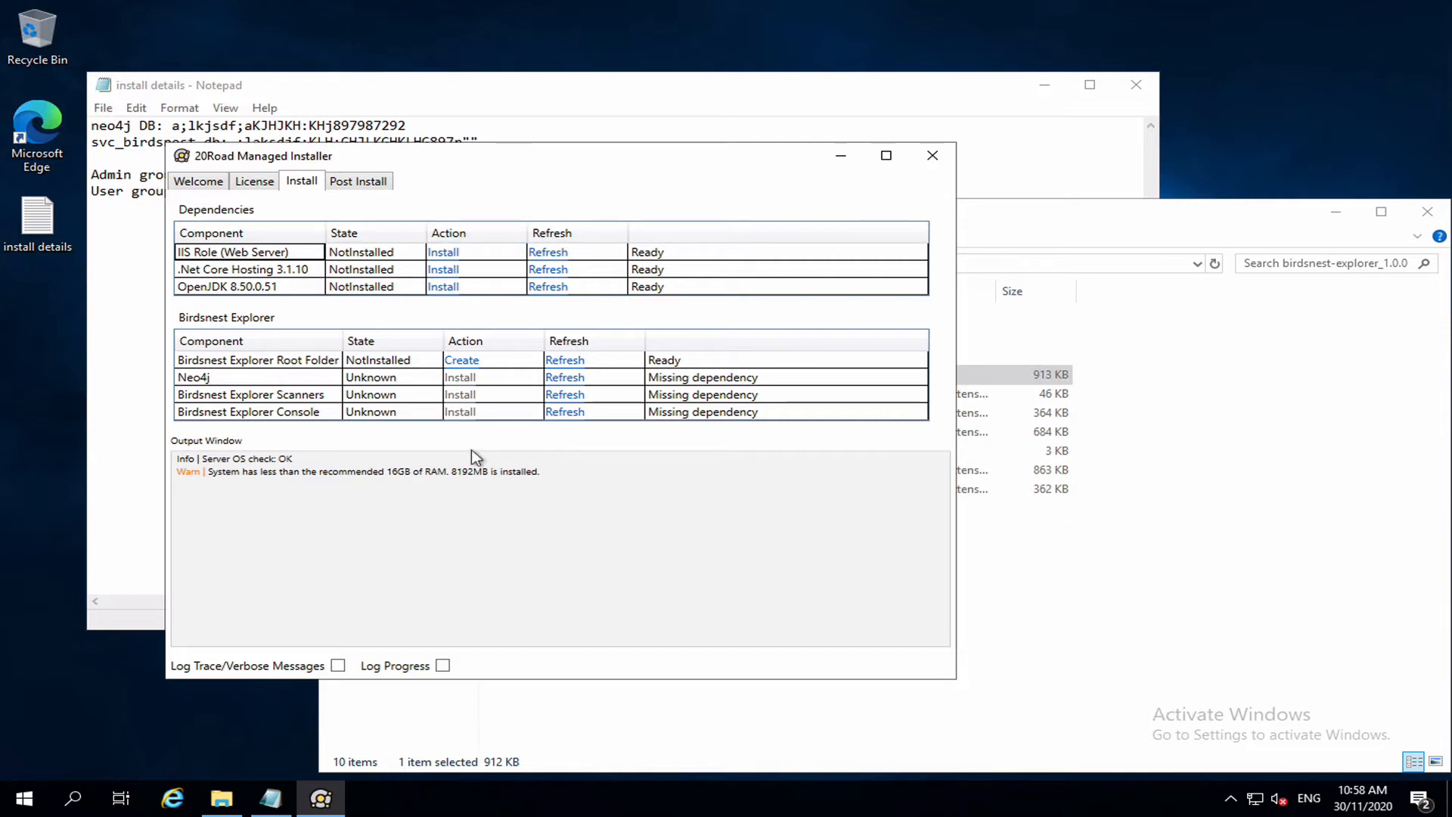
Install IIS Role (Web Server), .Net Core Hosting 3.1.10 and OpenJDK 8.50.0.51, confirming each.
{"action": "left_click", "coordinate": [445, 253]}
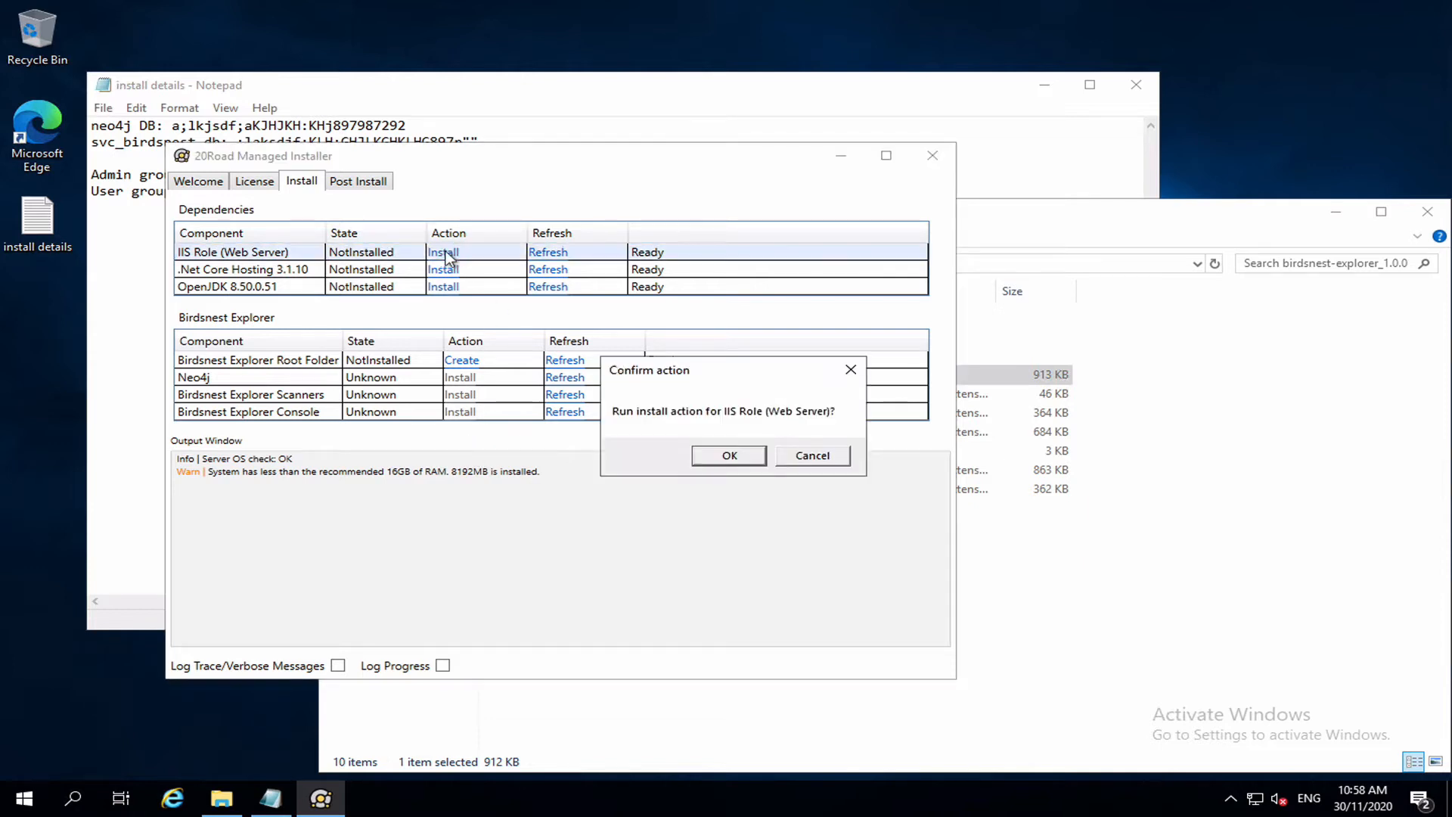
{"action": "left_click", "coordinate": [730, 456]}
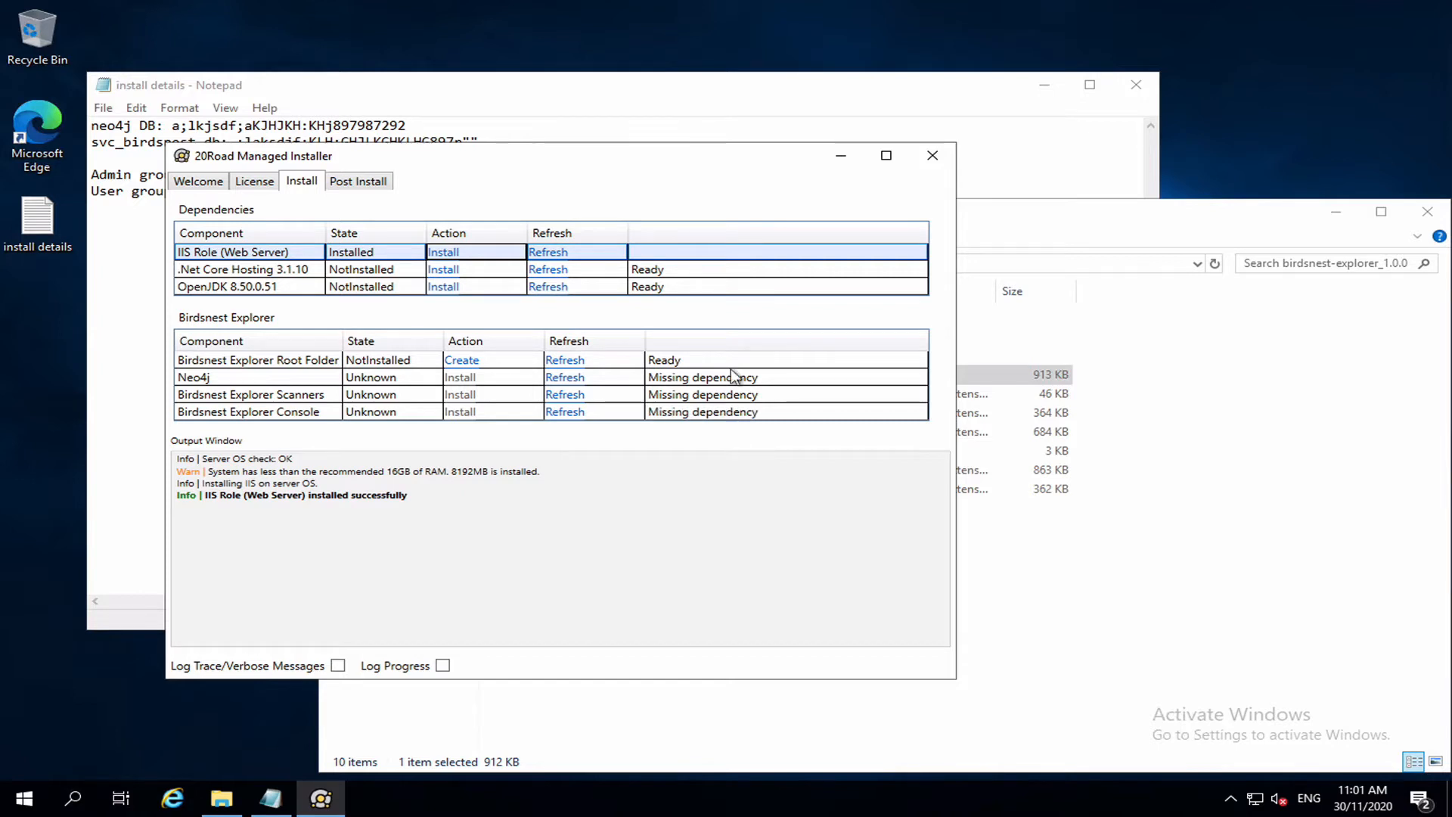
{"action": "left_click", "coordinate": [452, 270]}
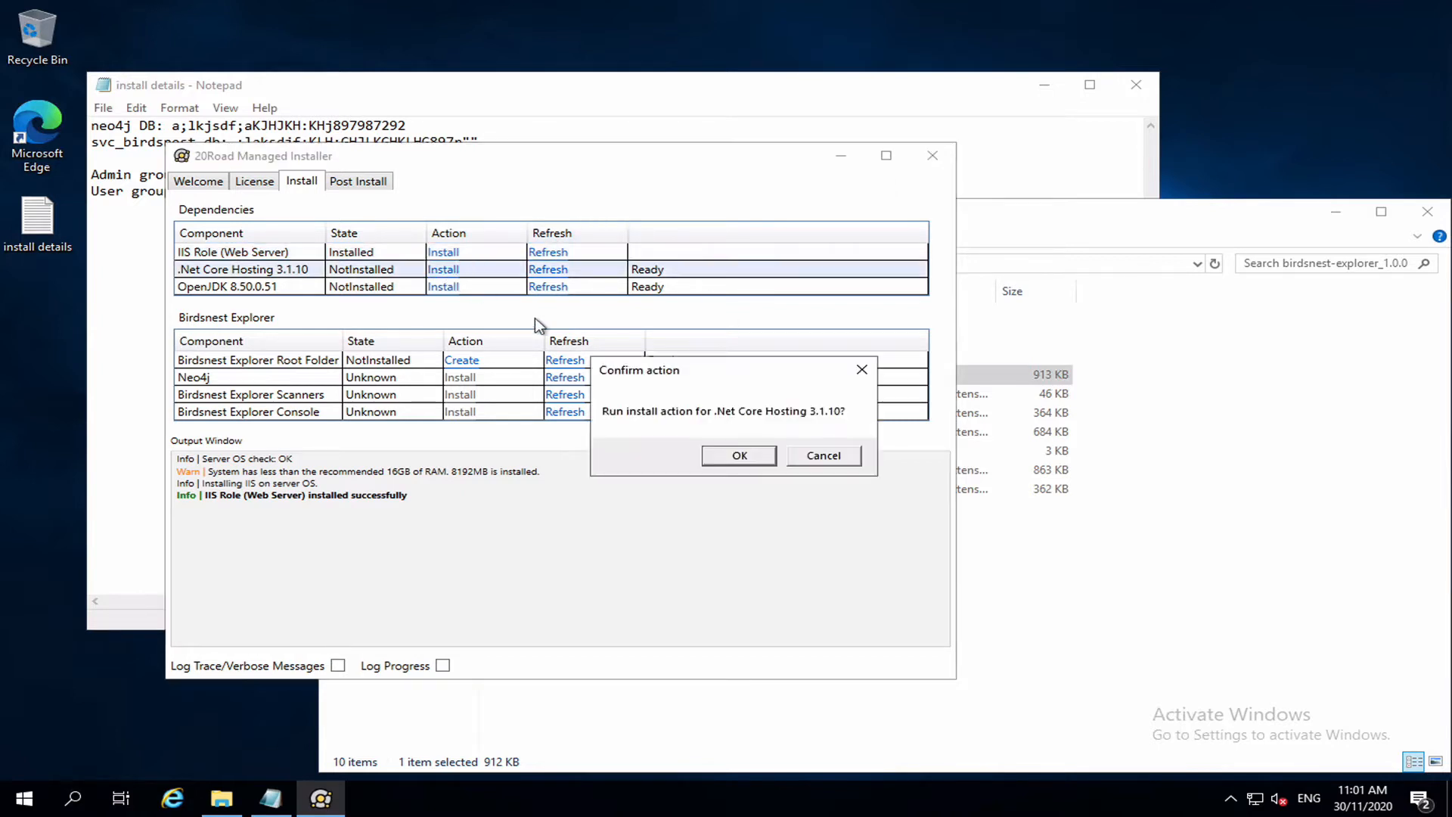
{"action": "left_click", "coordinate": [719, 458]}
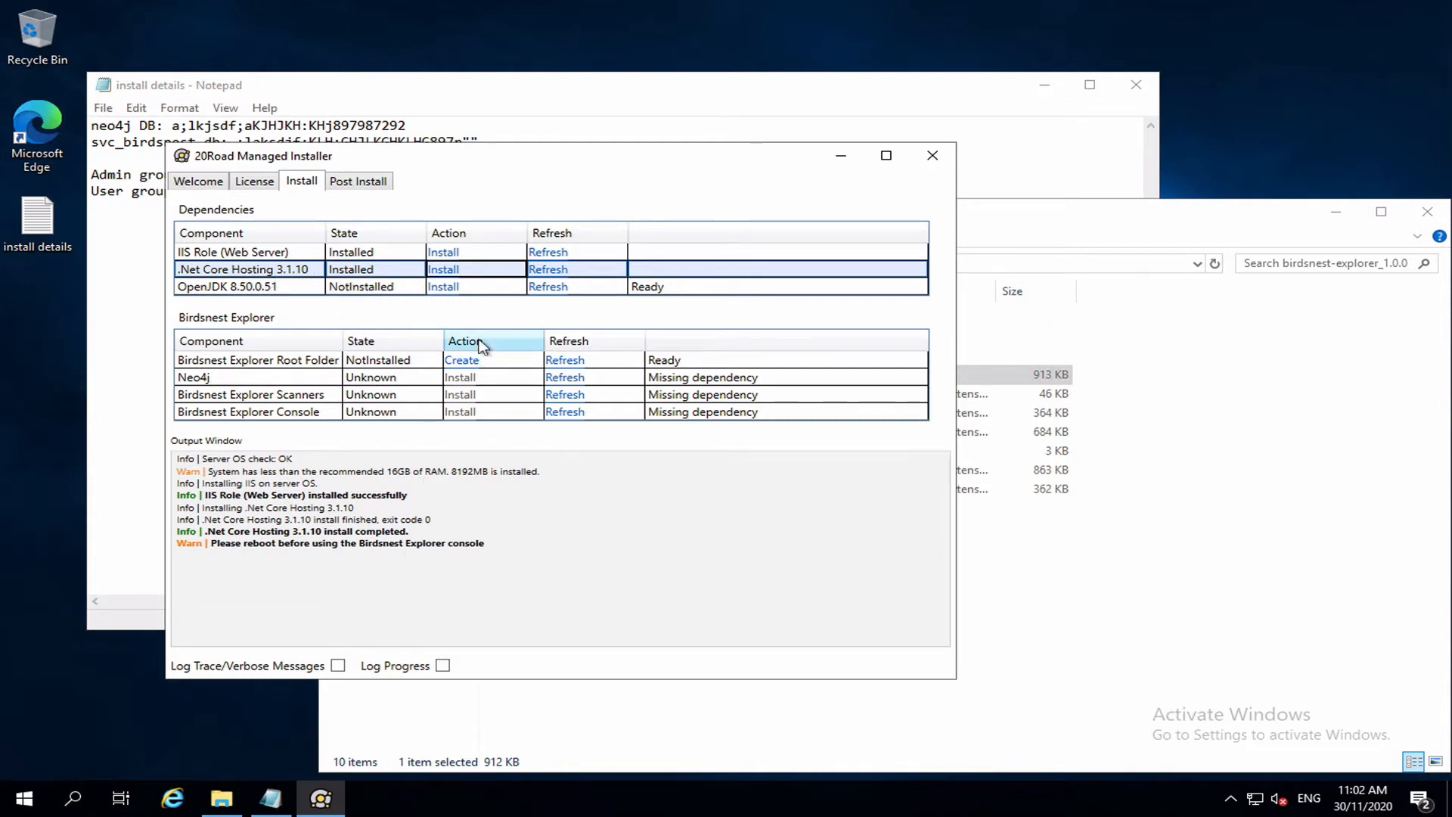
{"action": "left_click", "coordinate": [443, 288]}
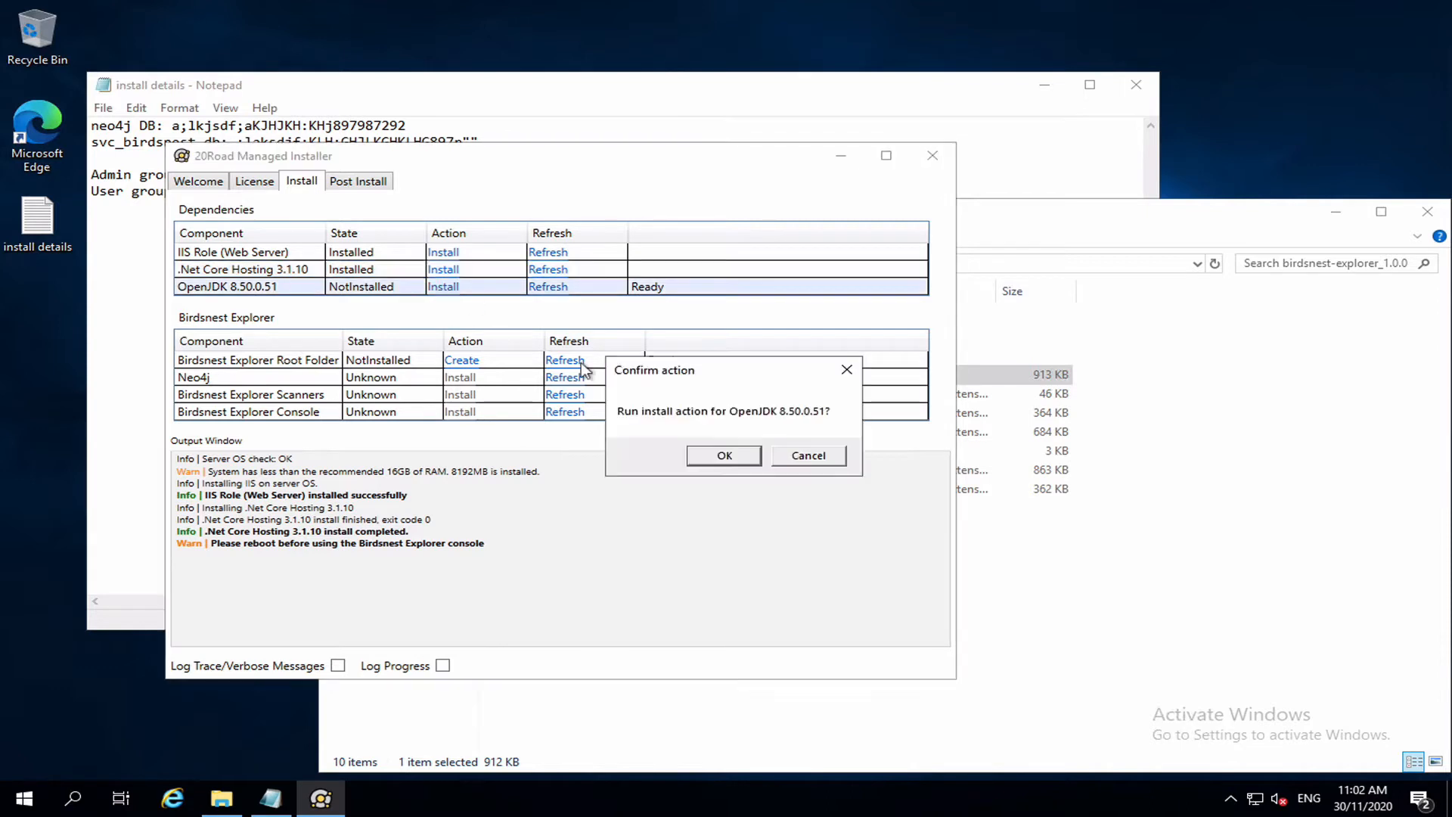
{"action": "left_click", "coordinate": [724, 455]}
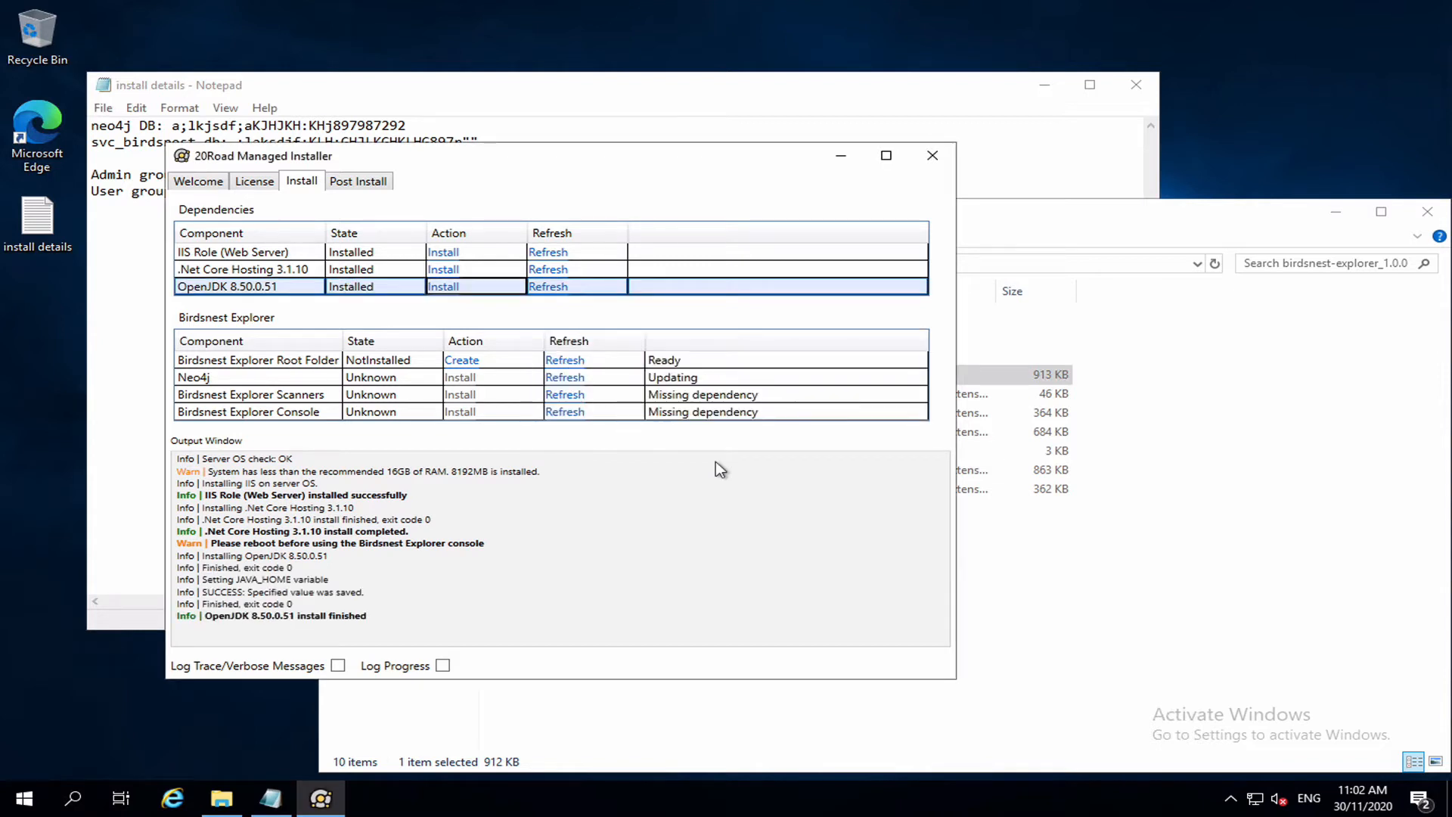
{"action": "left_click", "coordinate": [469, 362]}
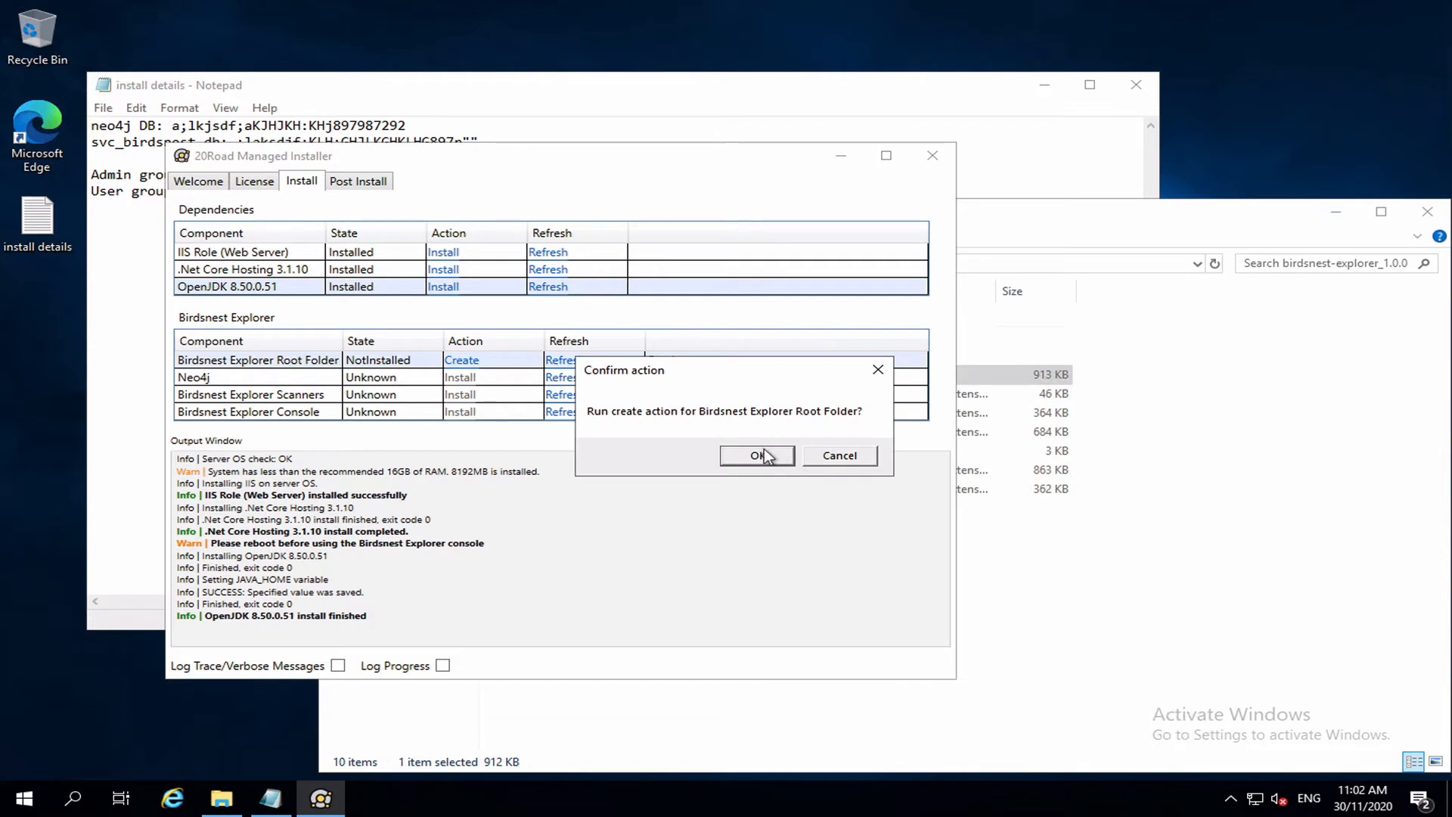
Create the Birdsnest Explorer root folder at c:\birdsnest and install the Neo4j service.
{"action": "left_click", "coordinate": [762, 452]}
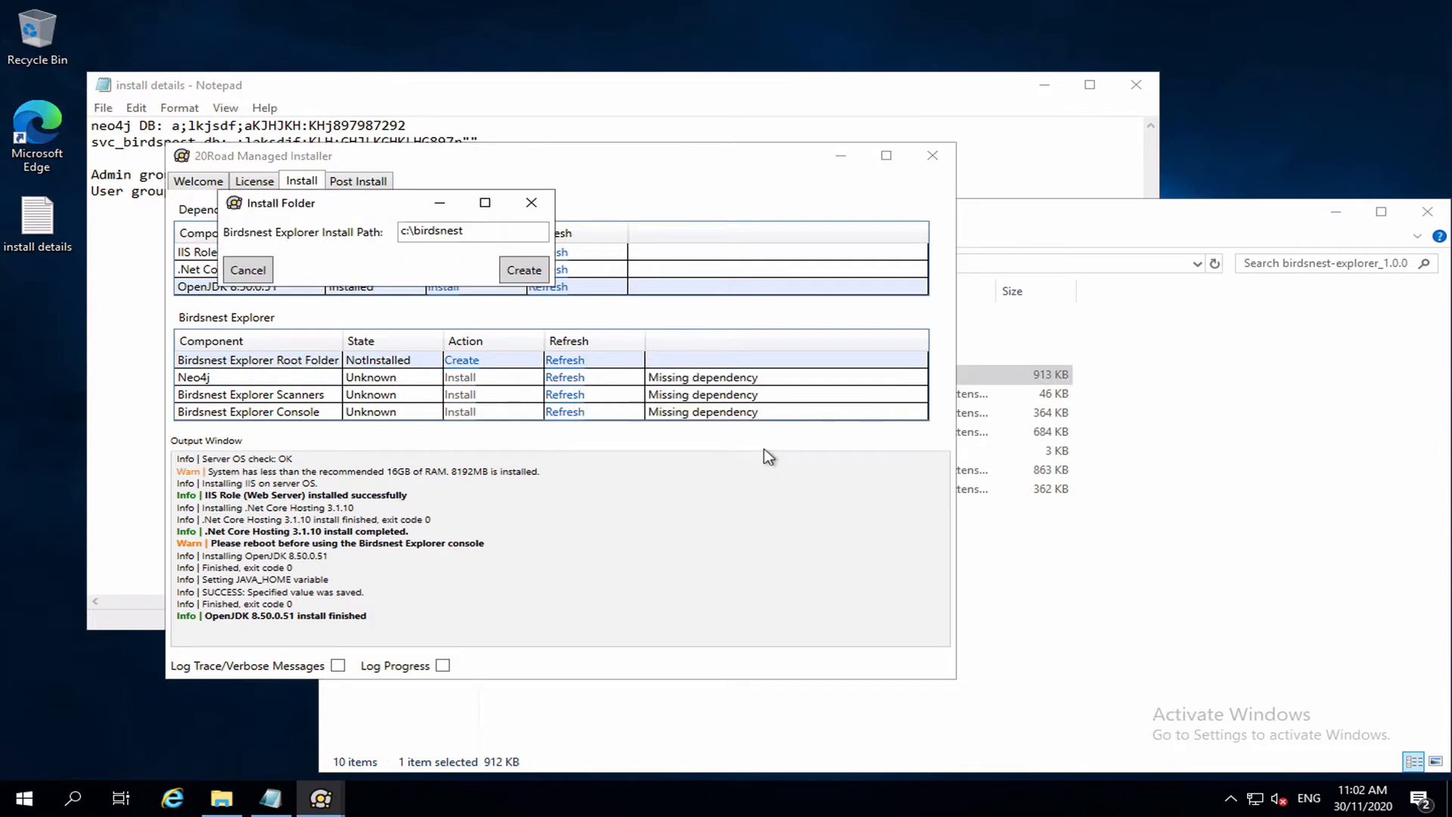
{"action": "left_click", "coordinate": [490, 236]}
{"action": "left_click", "coordinate": [521, 272]}
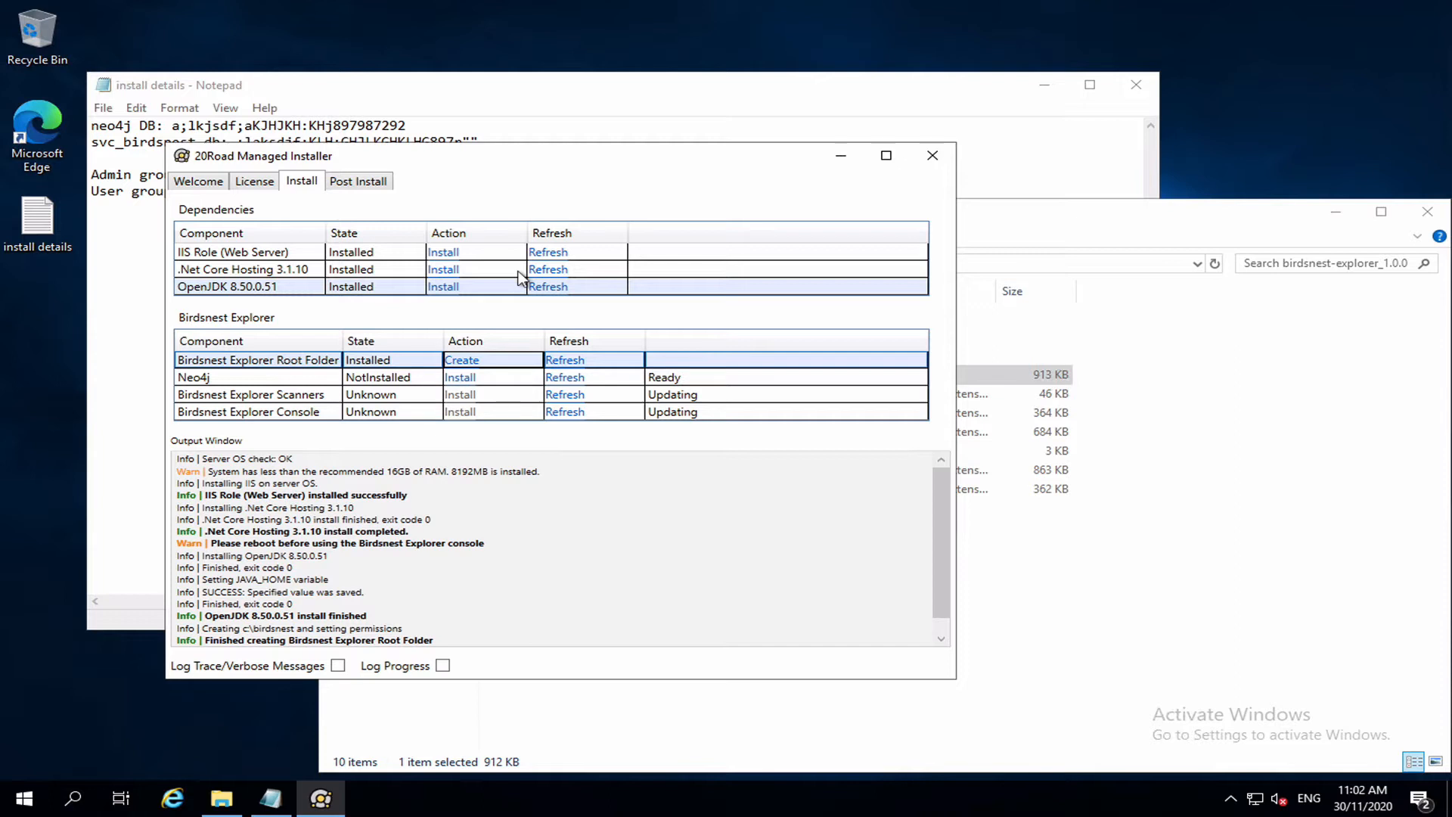
{"action": "left_click", "coordinate": [459, 377]}
{"action": "left_click", "coordinate": [707, 455]}
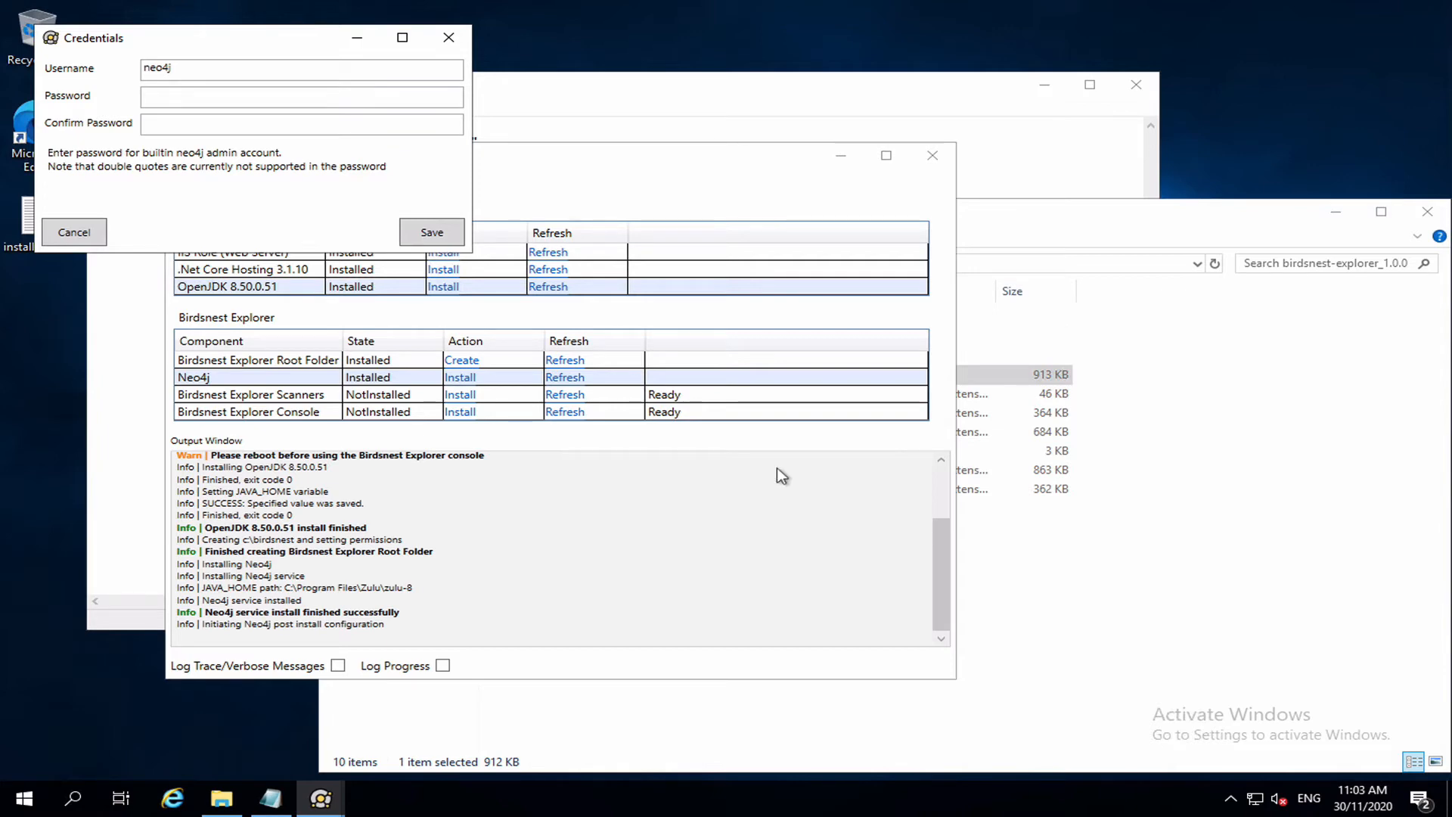
Set the neo4j admin password from the notes, entering it twice, and save.
{"action": "left_click", "coordinate": [653, 114]}
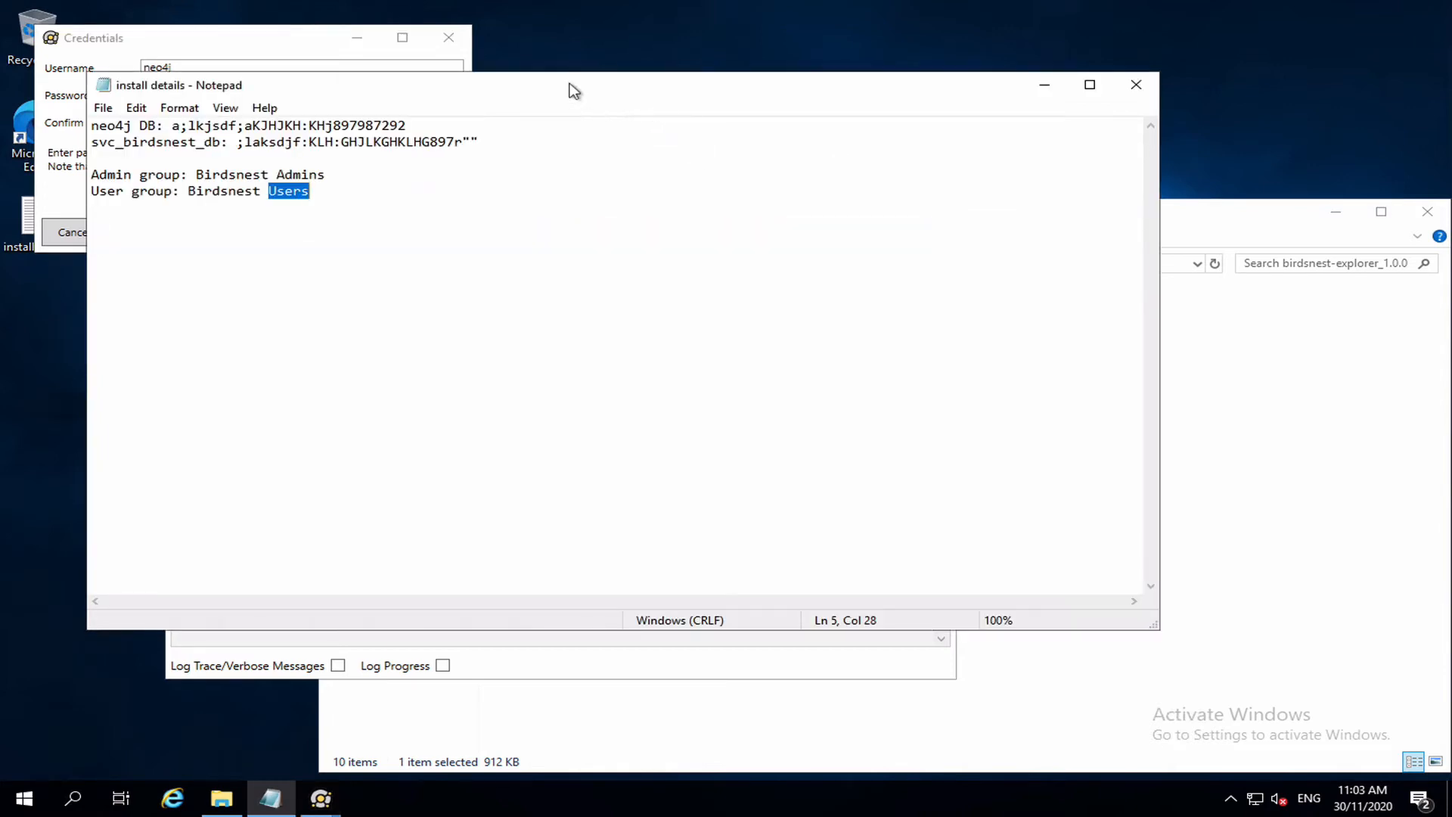
{"action": "left_click_drag", "start_coordinate": [570, 90], "coordinate": [834, 101]}
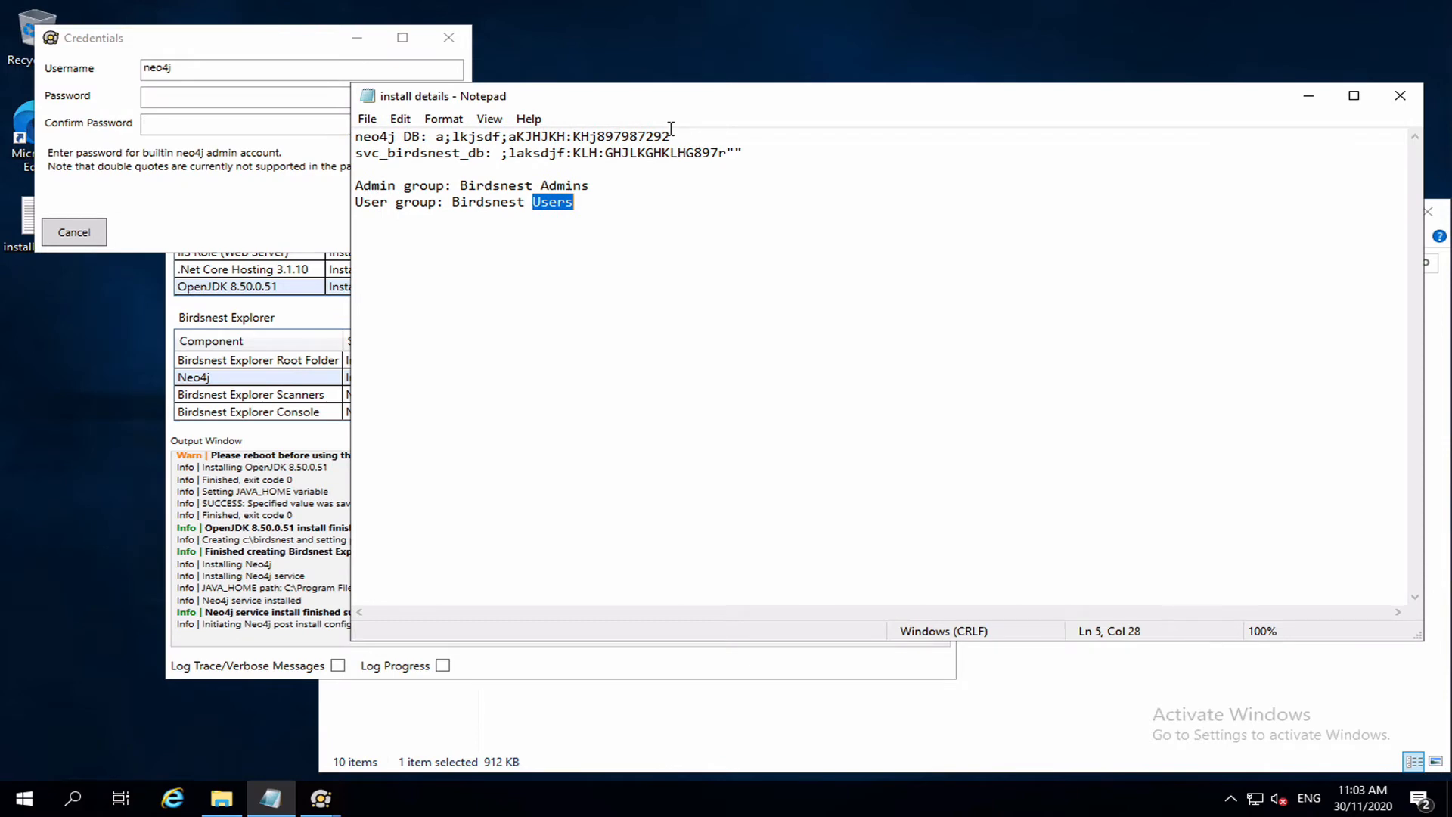
{"action": "left_click_drag", "start_coordinate": [672, 136], "coordinate": [435, 132]}
{"action": "key", "text": "ctrl+c"}
{"action": "left_click", "coordinate": [250, 98]}
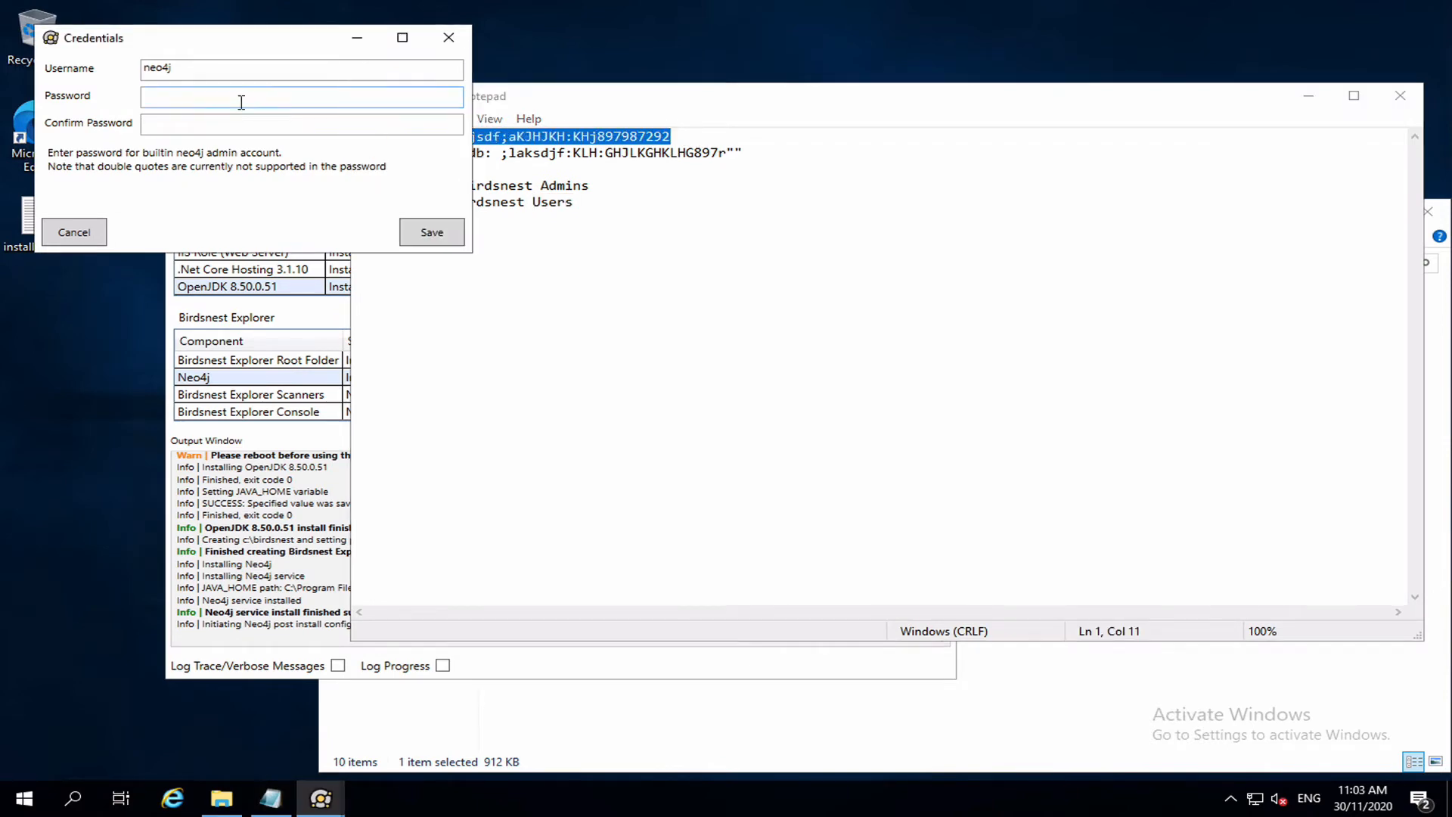
{"action": "key", "text": "ctrl+v"}
{"action": "left_click", "coordinate": [219, 131]}
{"action": "key", "text": "ctrl+v"}
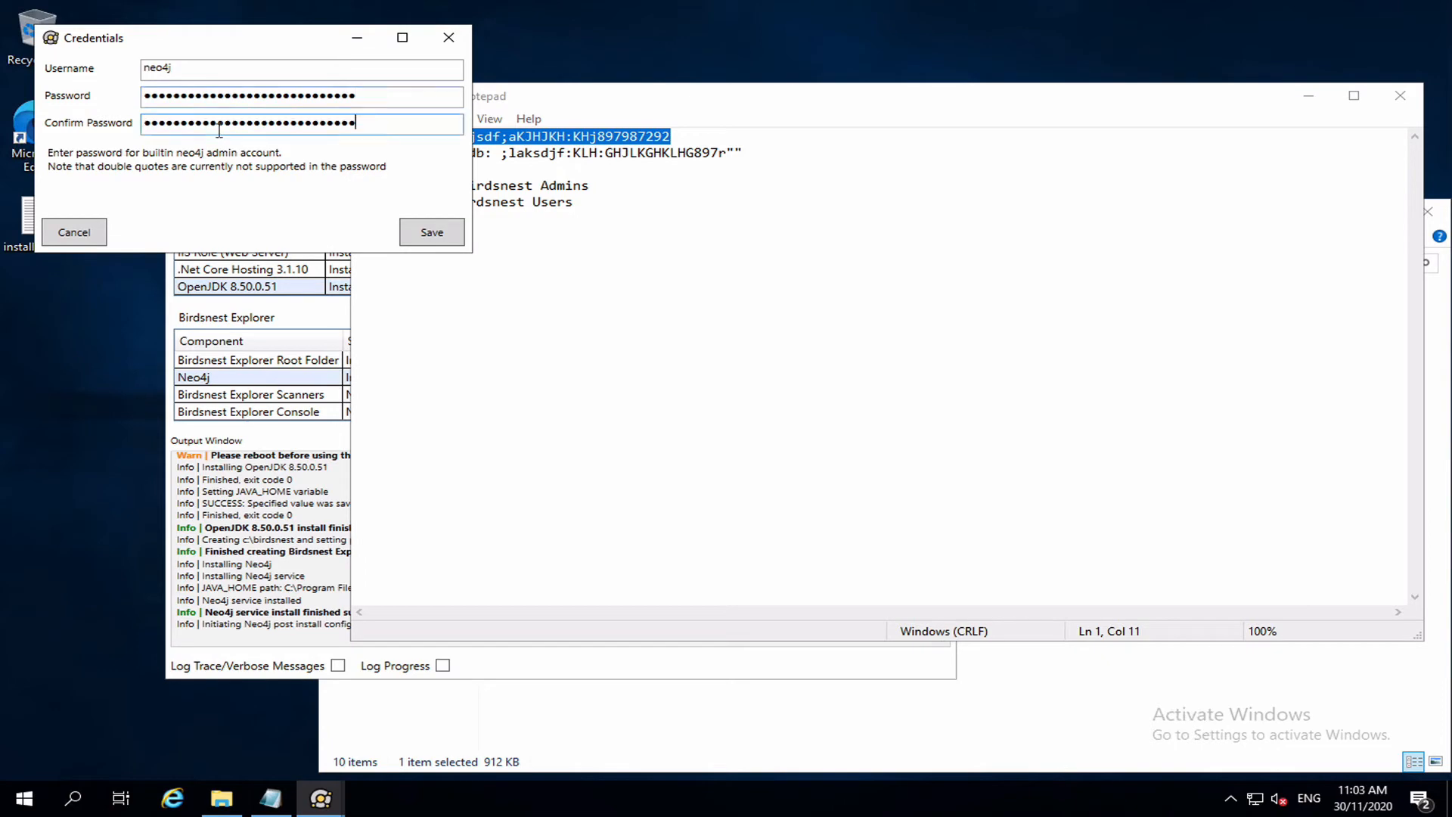
{"action": "left_click", "coordinate": [432, 231]}
Set the svc_birdsnest_db account password from the notes, entering it twice, and save.
{"action": "left_click", "coordinate": [619, 122]}
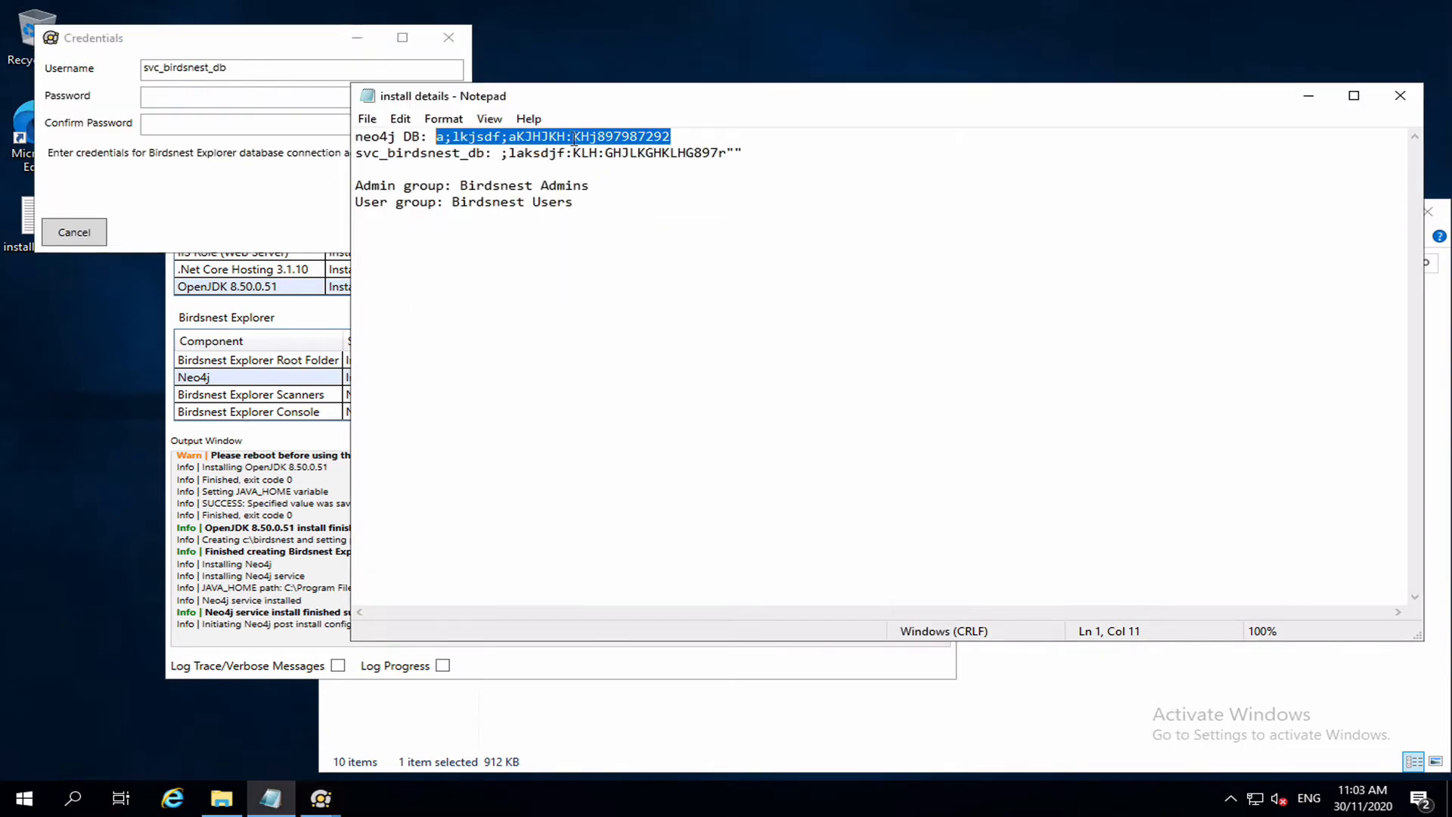
{"action": "left_click_drag", "start_coordinate": [500, 154], "coordinate": [772, 153]}
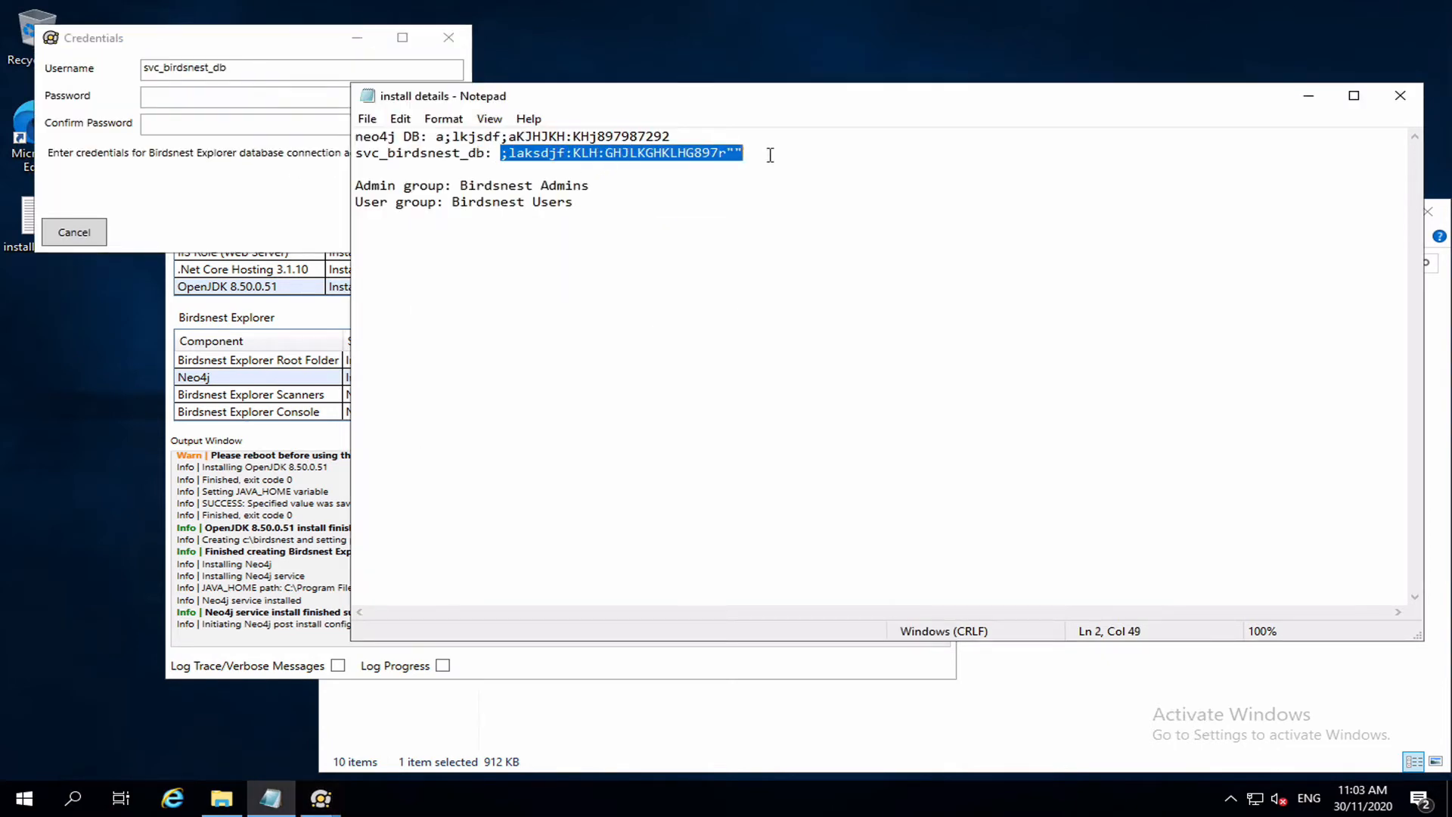
{"action": "key", "text": "ctrl+c"}
{"action": "left_click", "coordinate": [261, 100]}
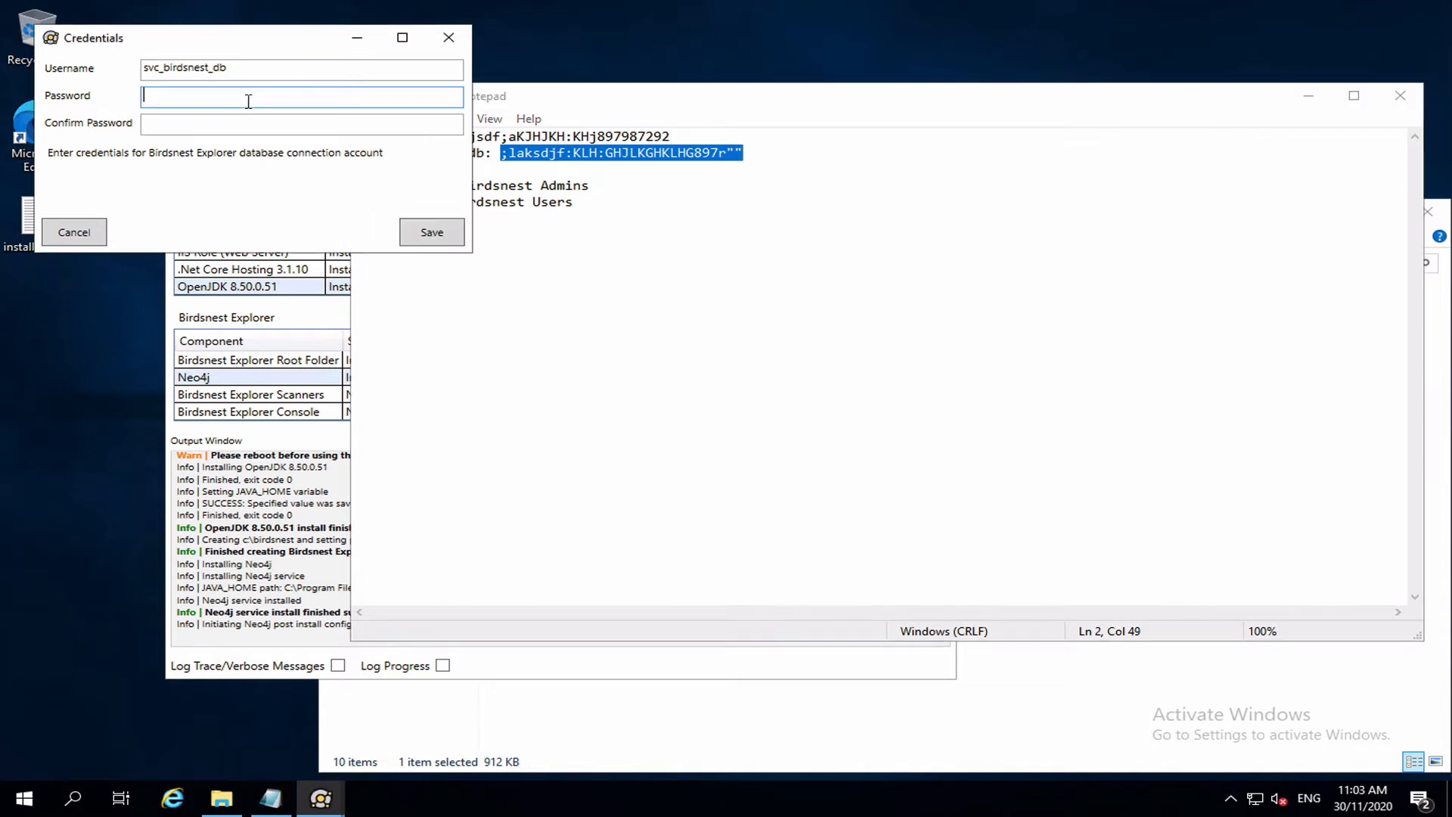
{"action": "key", "text": "ctrl+v"}
{"action": "left_click", "coordinate": [262, 125]}
{"action": "key", "text": "ctrl+v"}
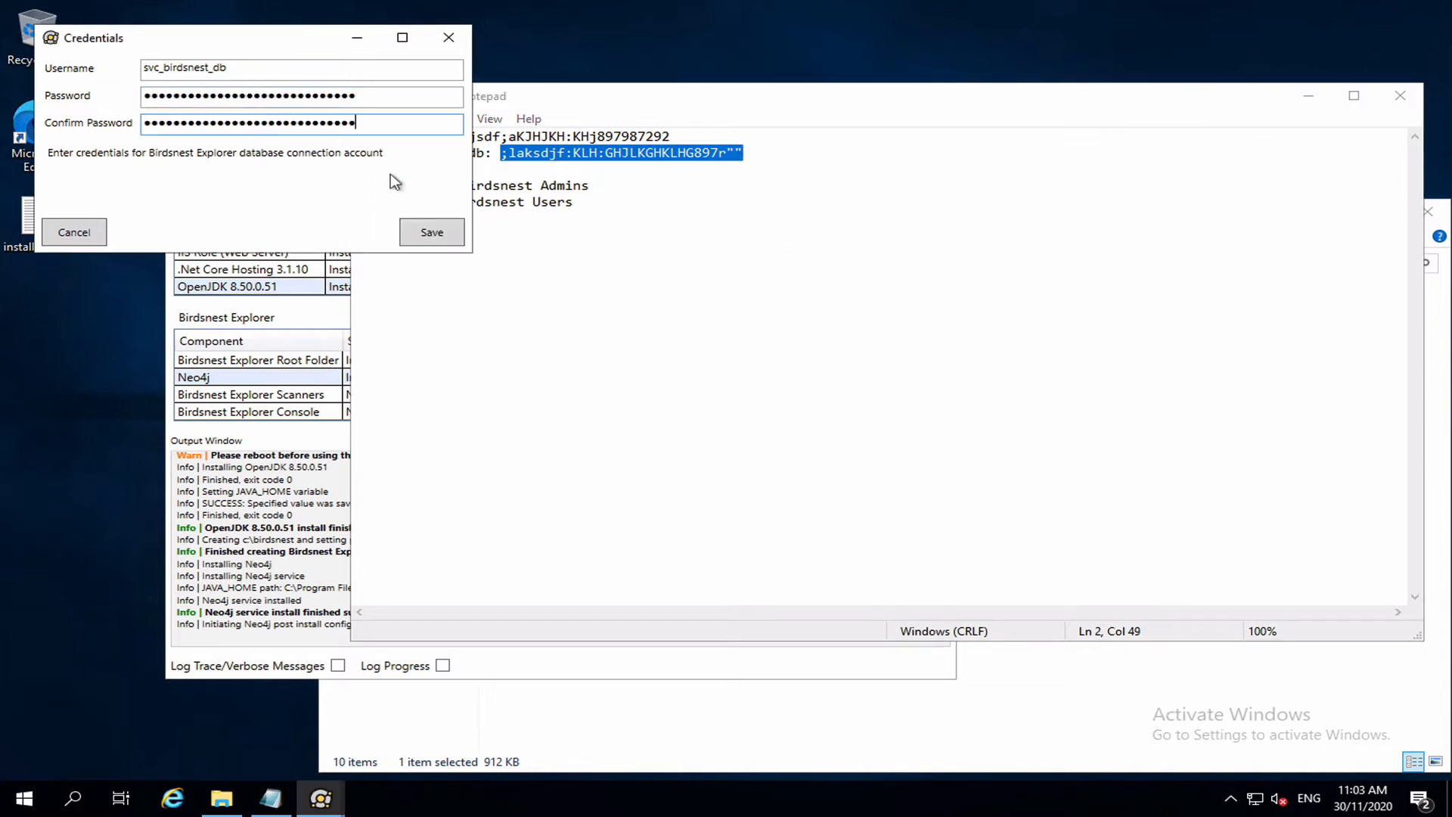
{"action": "left_click", "coordinate": [432, 232]}
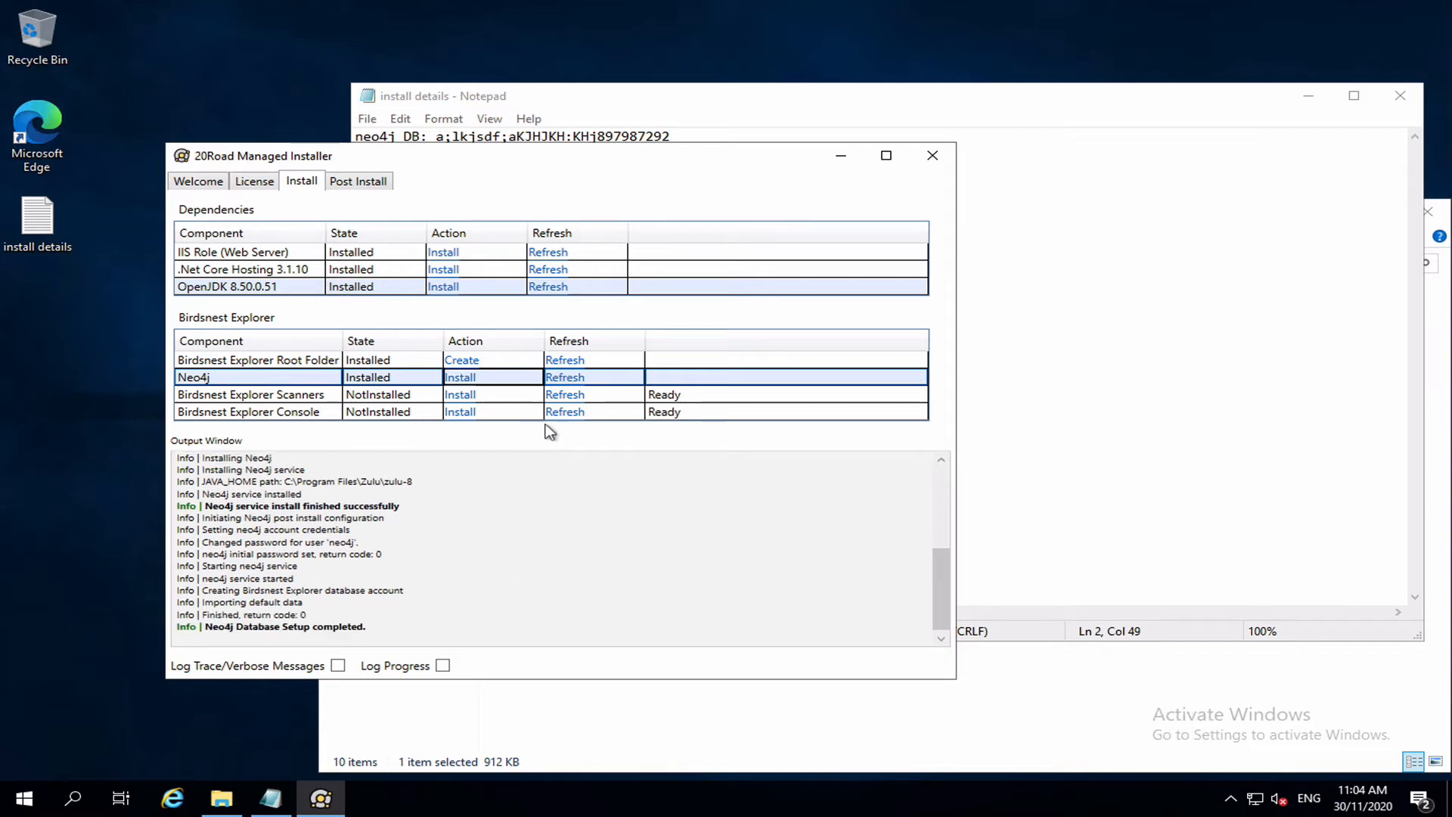
Install Birdsnest Explorer Scanners and Birdsnest Explorer Console, confirming each.
{"action": "left_click", "coordinate": [467, 394]}
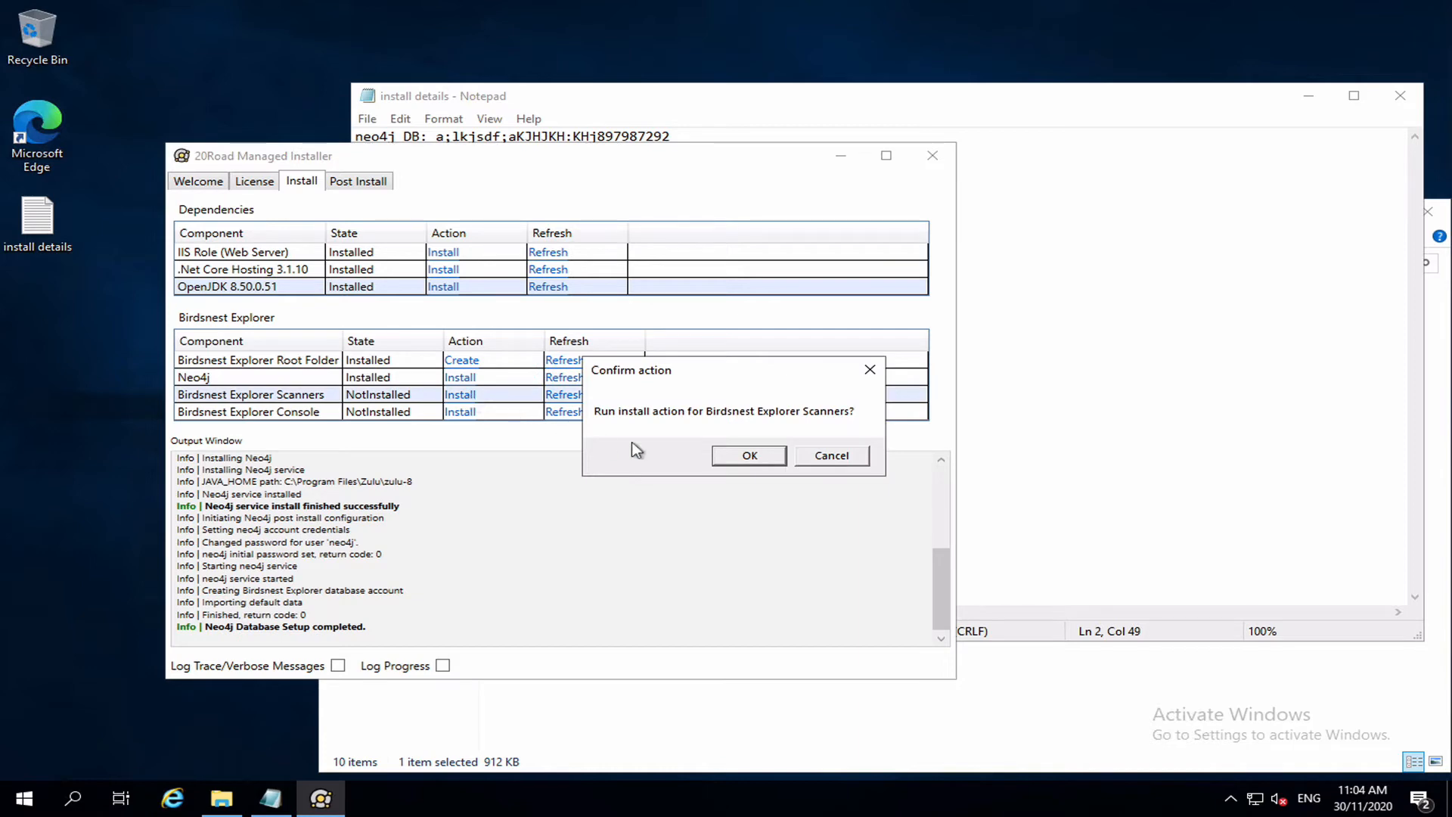
{"action": "left_click", "coordinate": [740, 454]}
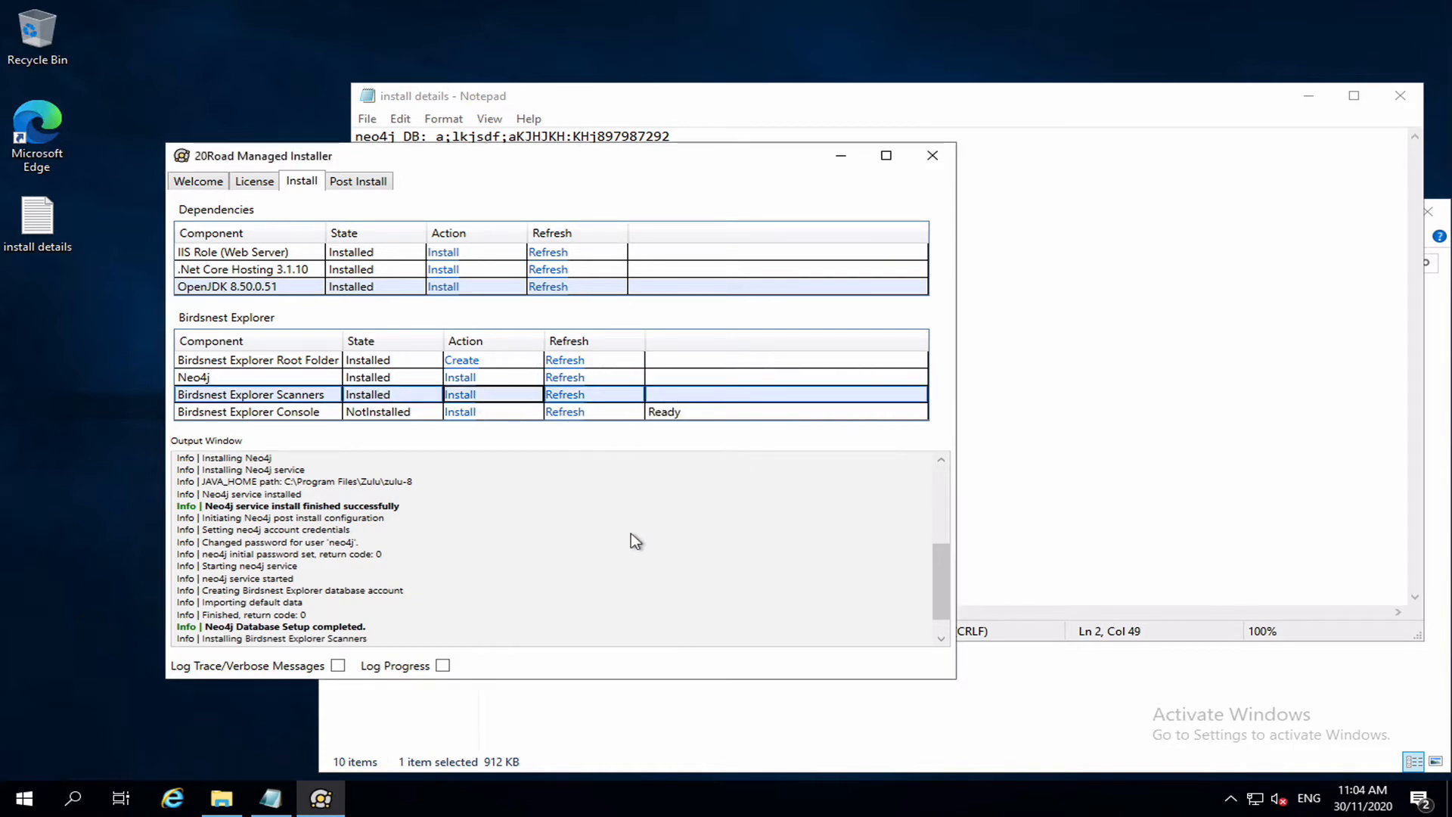
{"action": "left_click", "coordinate": [466, 412]}
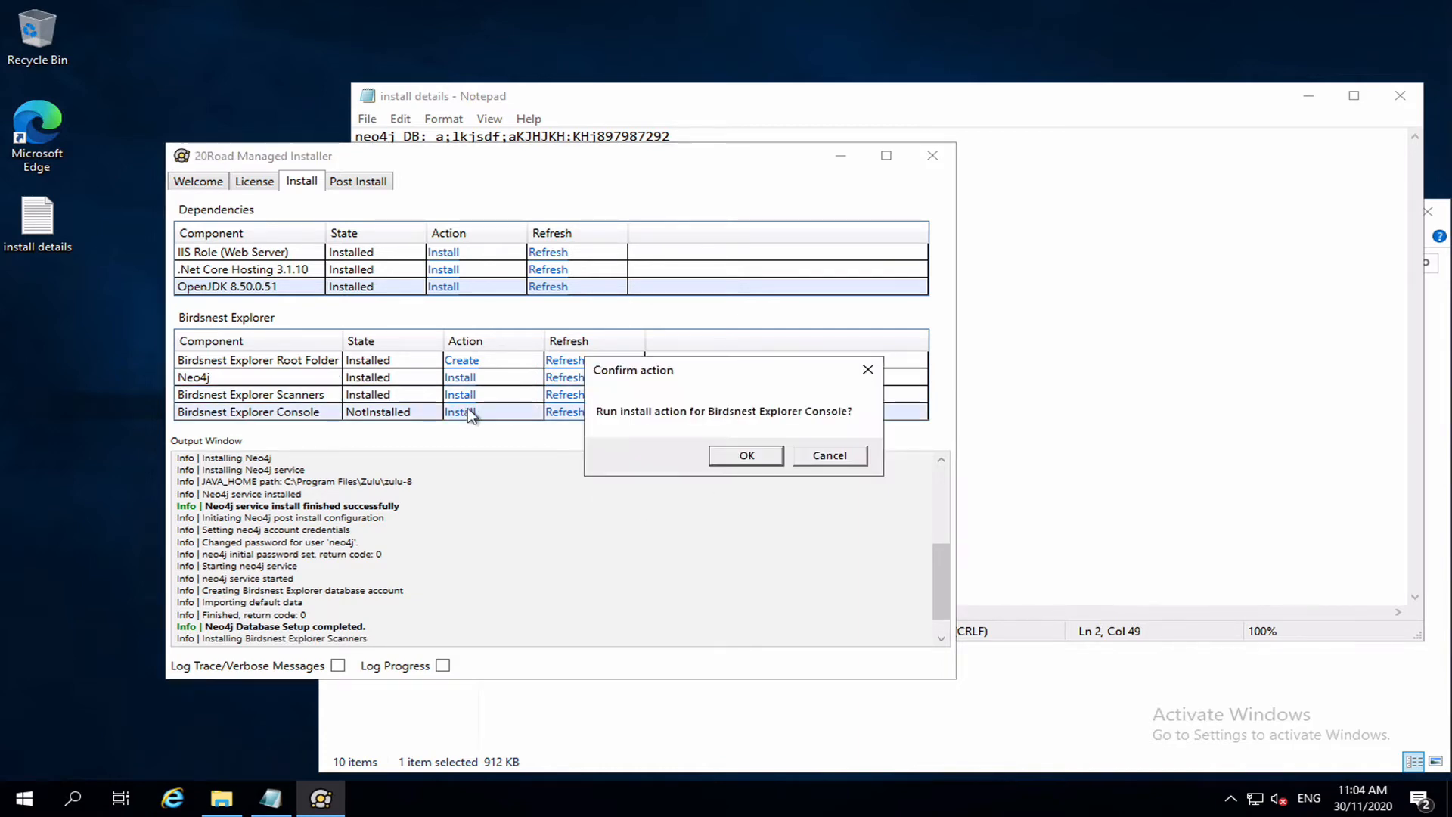
{"action": "left_click", "coordinate": [735, 458]}
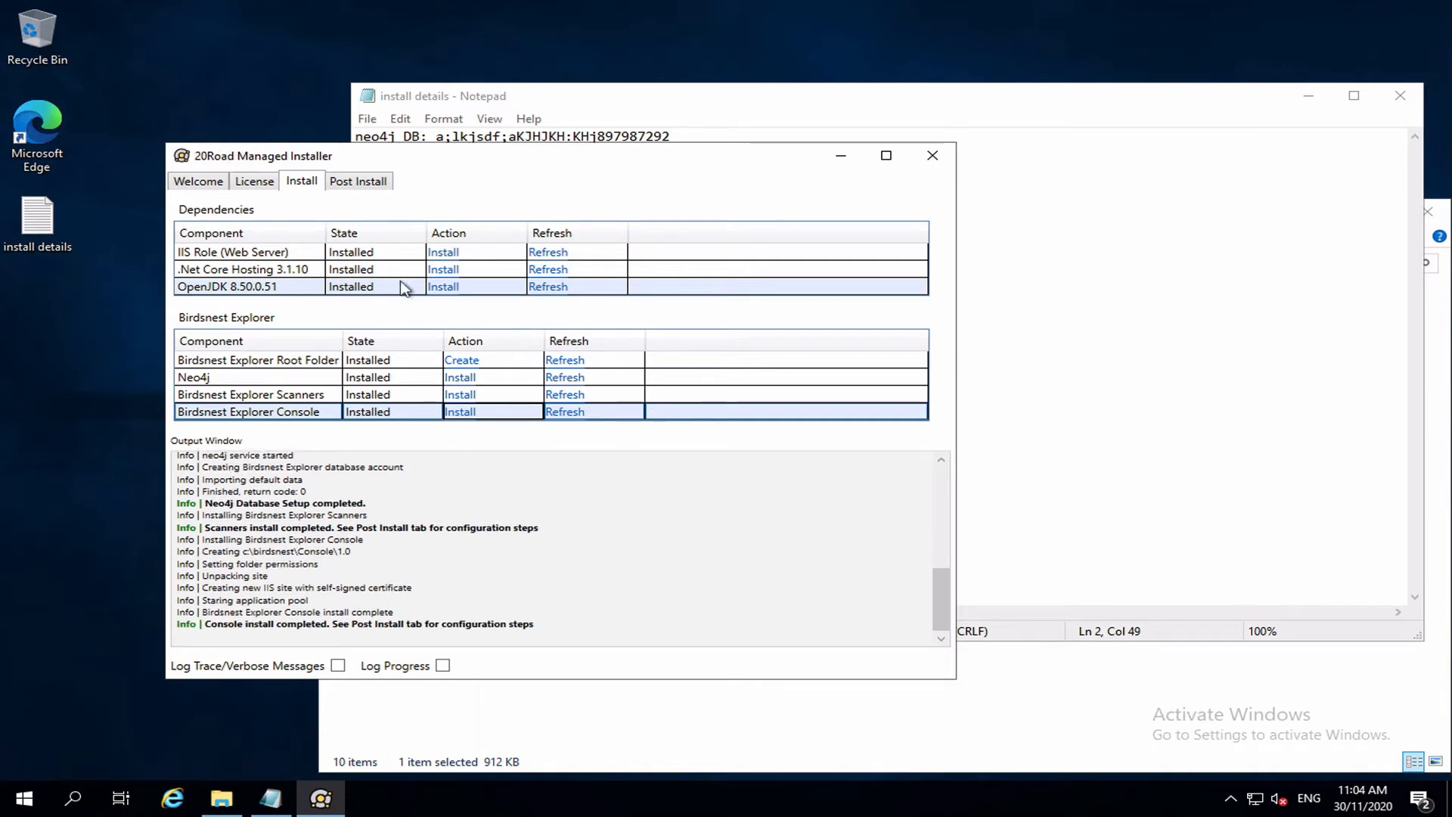
{"action": "left_click", "coordinate": [347, 181]}
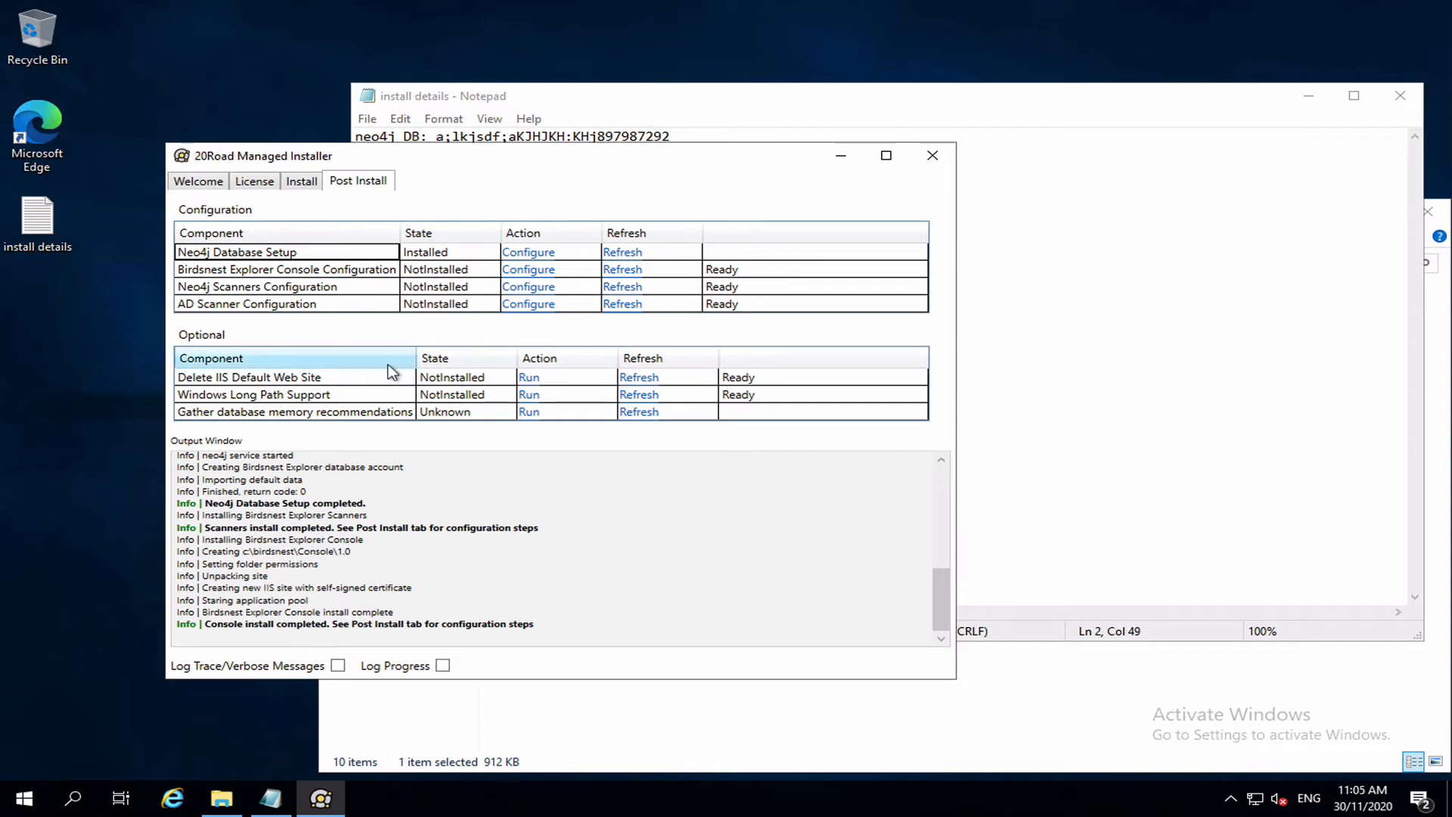
Start the console configuration and set Name to AD and Domain to home.local.
{"action": "left_click", "coordinate": [532, 271]}
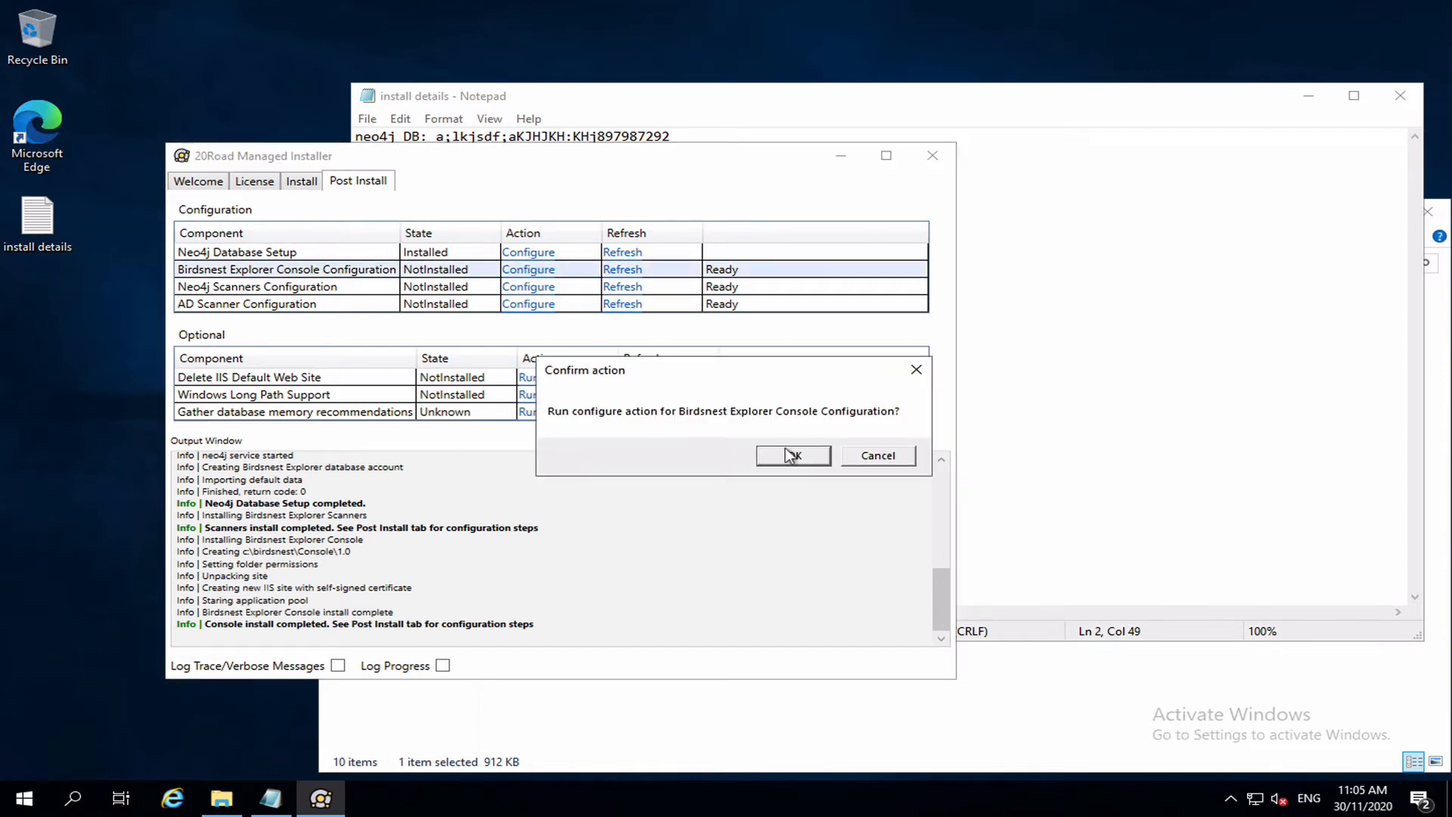
{"action": "left_click", "coordinate": [790, 455]}
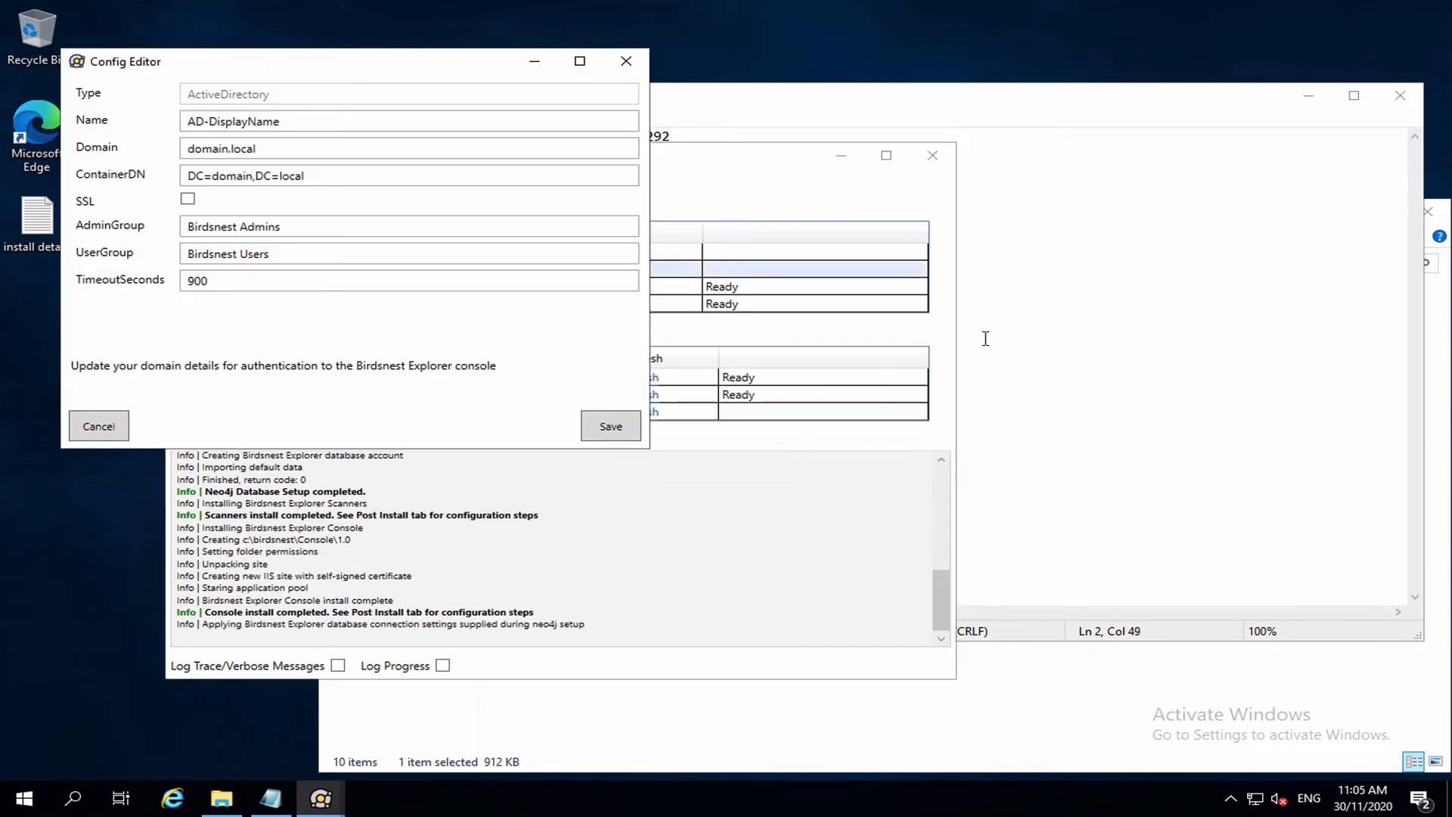
{"action": "double_click", "coordinate": [257, 123]}
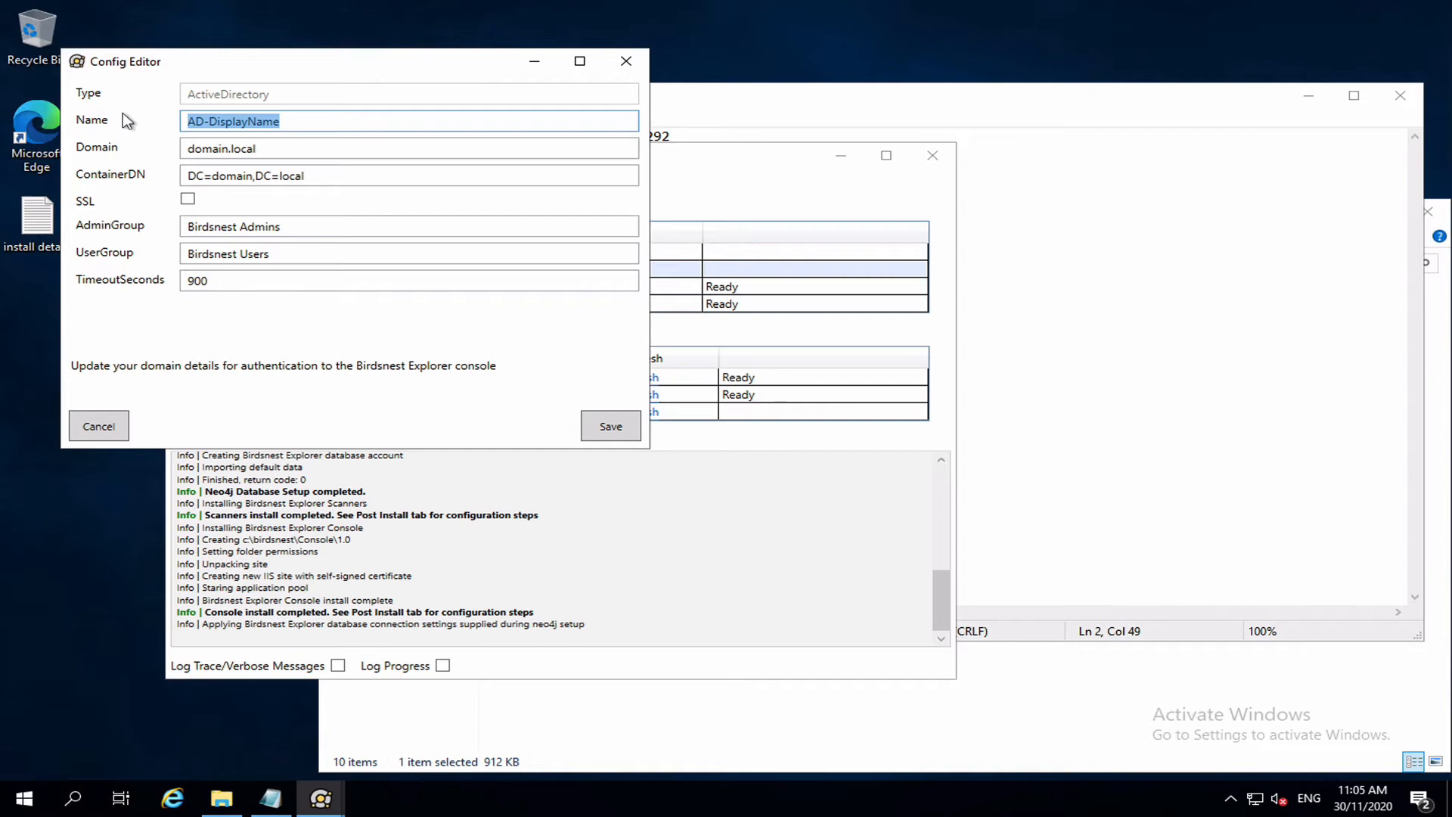
{"action": "type", "text": "AD"}
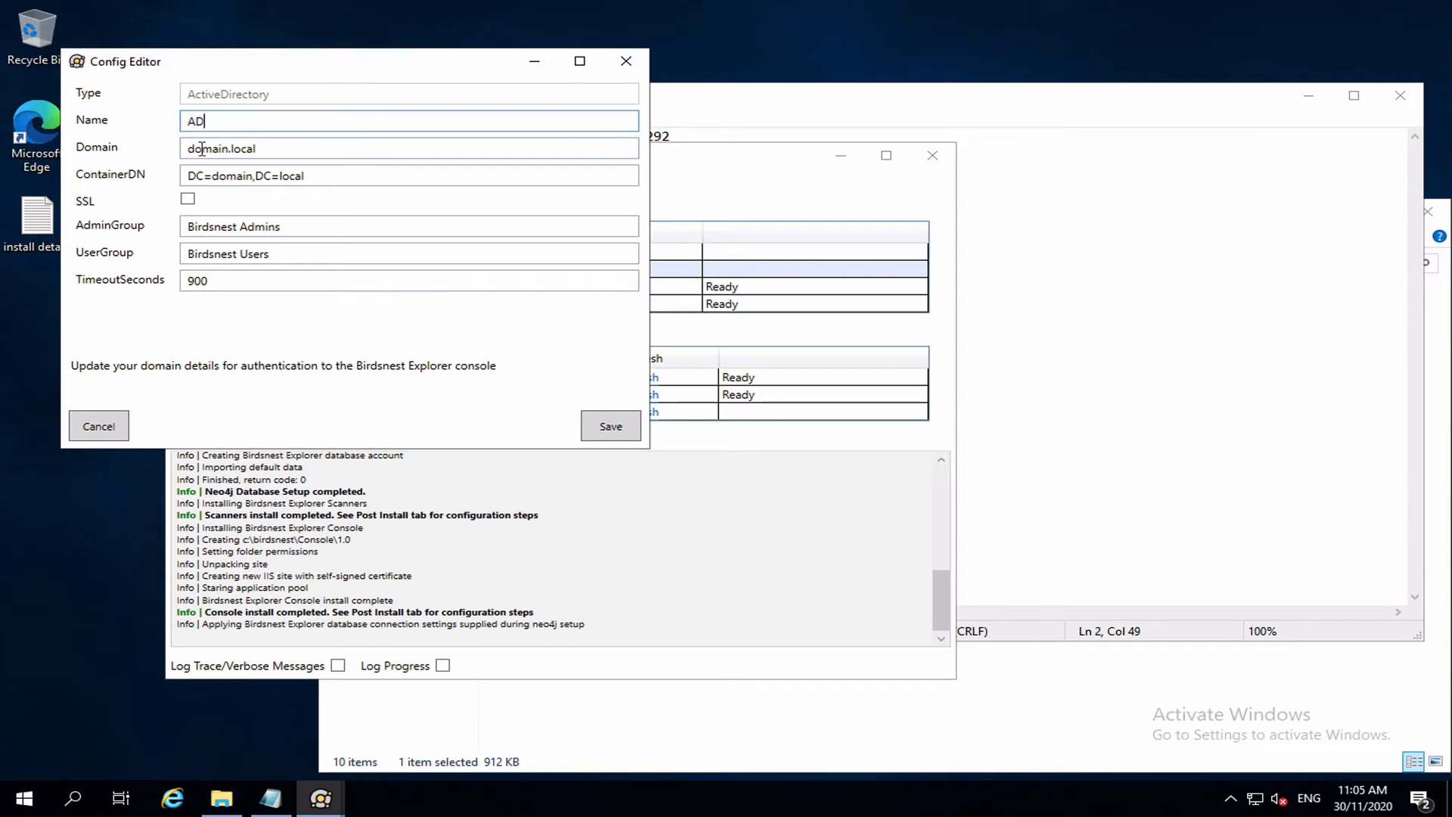
{"action": "double_click", "coordinate": [201, 148]}
{"action": "key", "text": "BackSpace"}
{"action": "type", "text": "h"}
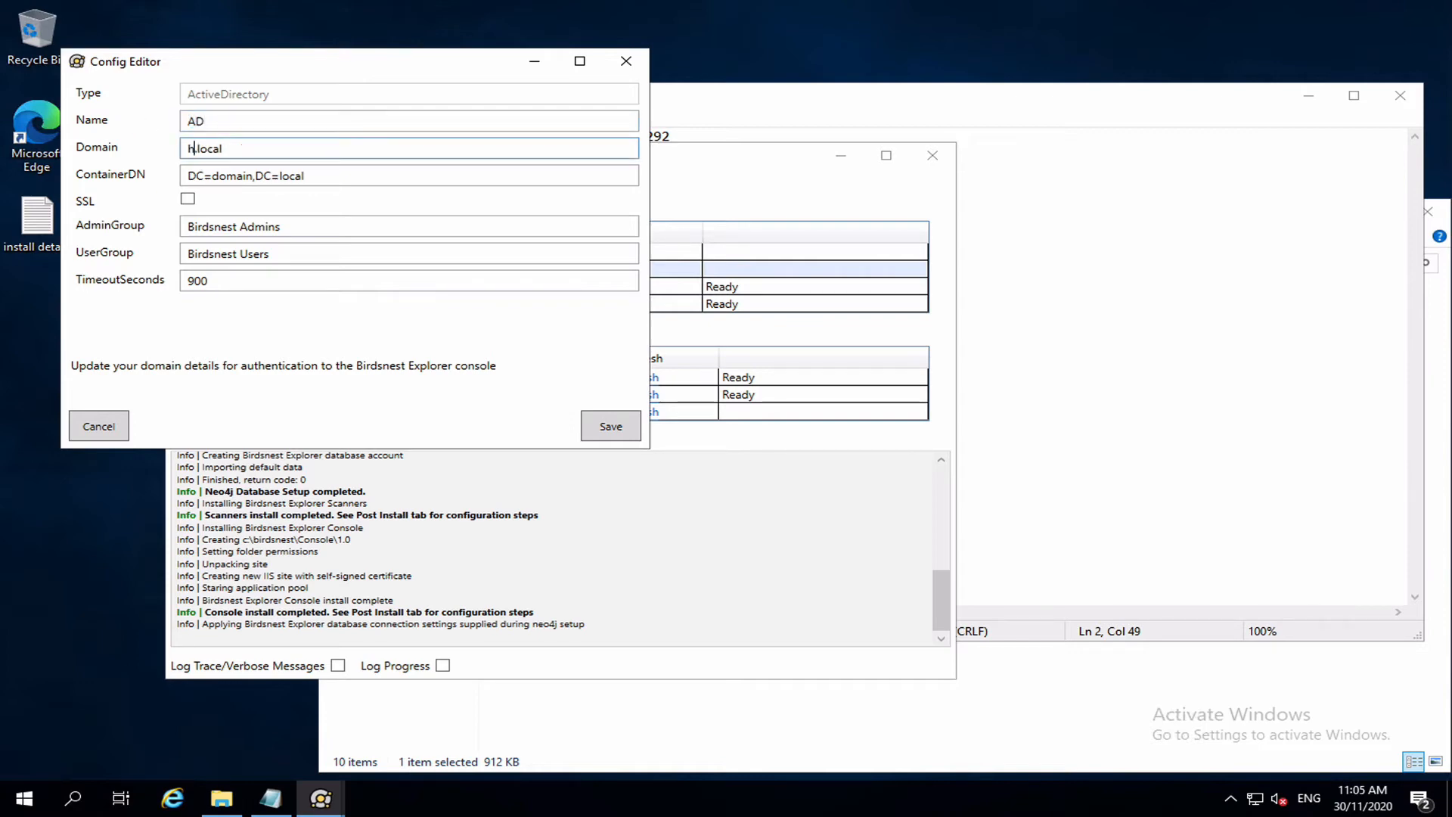
{"action": "type", "text": "ome"}
{"action": "left_click", "coordinate": [268, 153]}
Set ContainerDN to DC=home,DC=local, enable SSL, and save the console configuration.
{"action": "double_click", "coordinate": [225, 174]}
{"action": "type", "text": "home"}
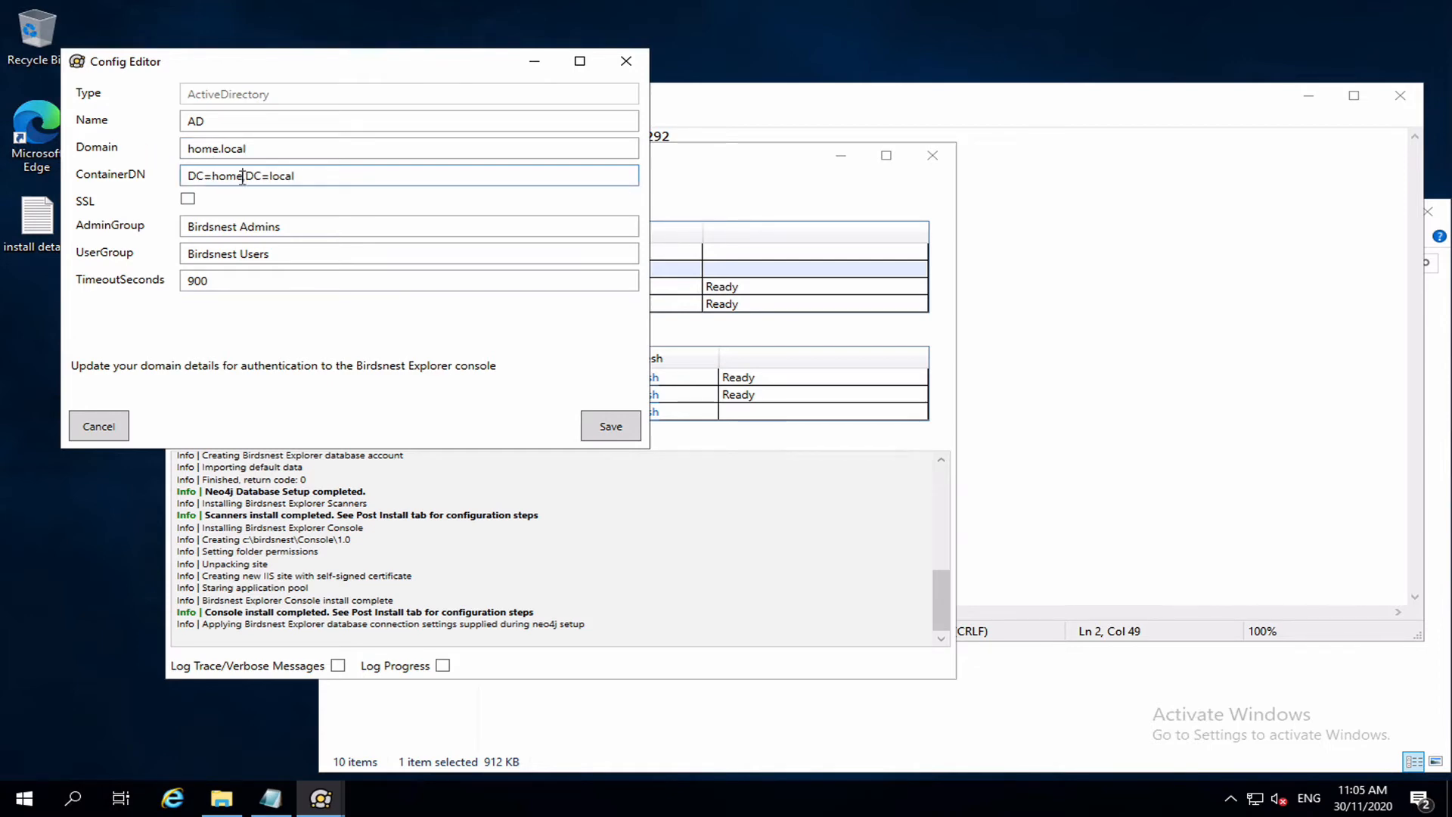
{"action": "left_click", "coordinate": [314, 175]}
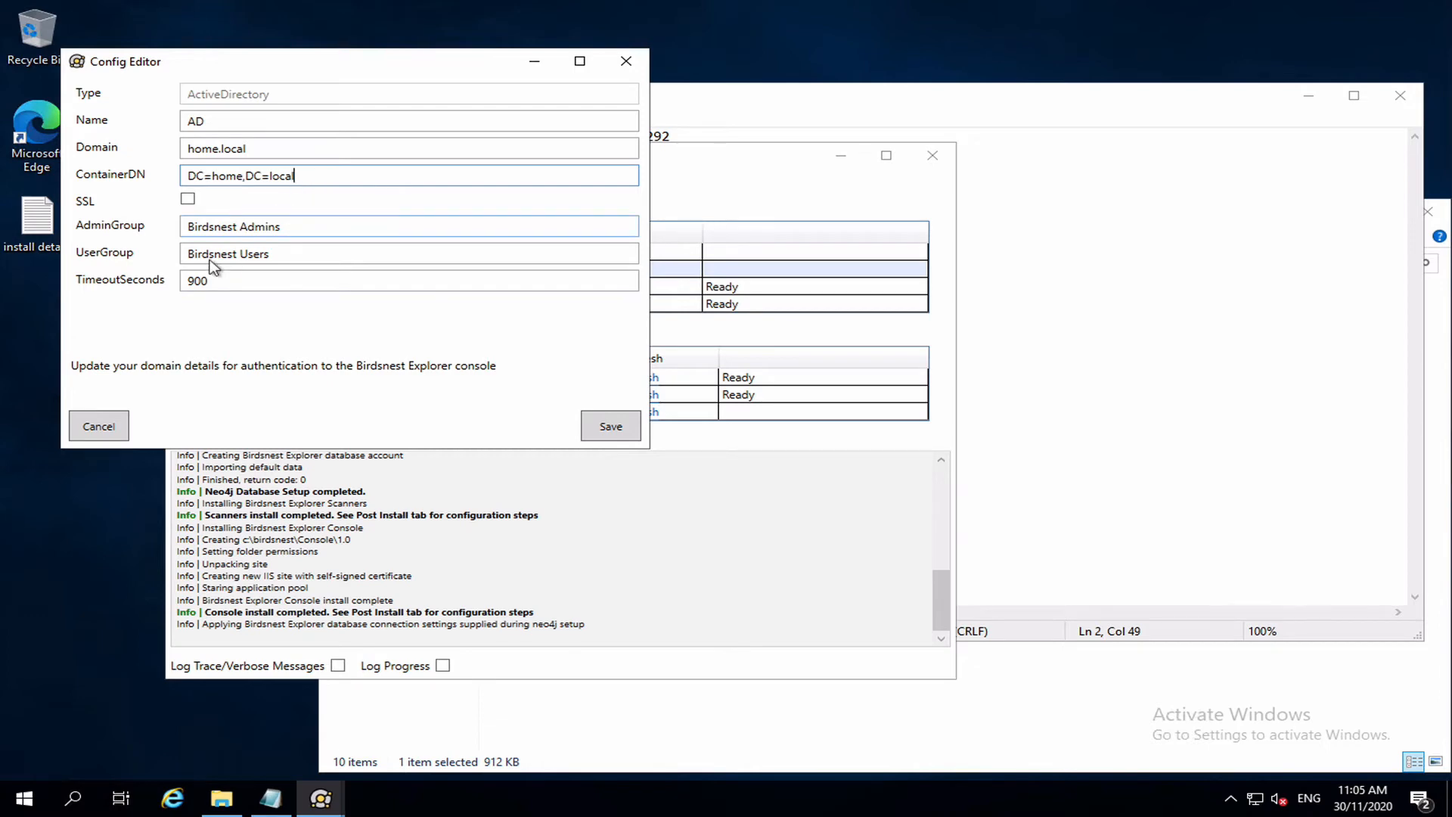
{"action": "left_click", "coordinate": [188, 201]}
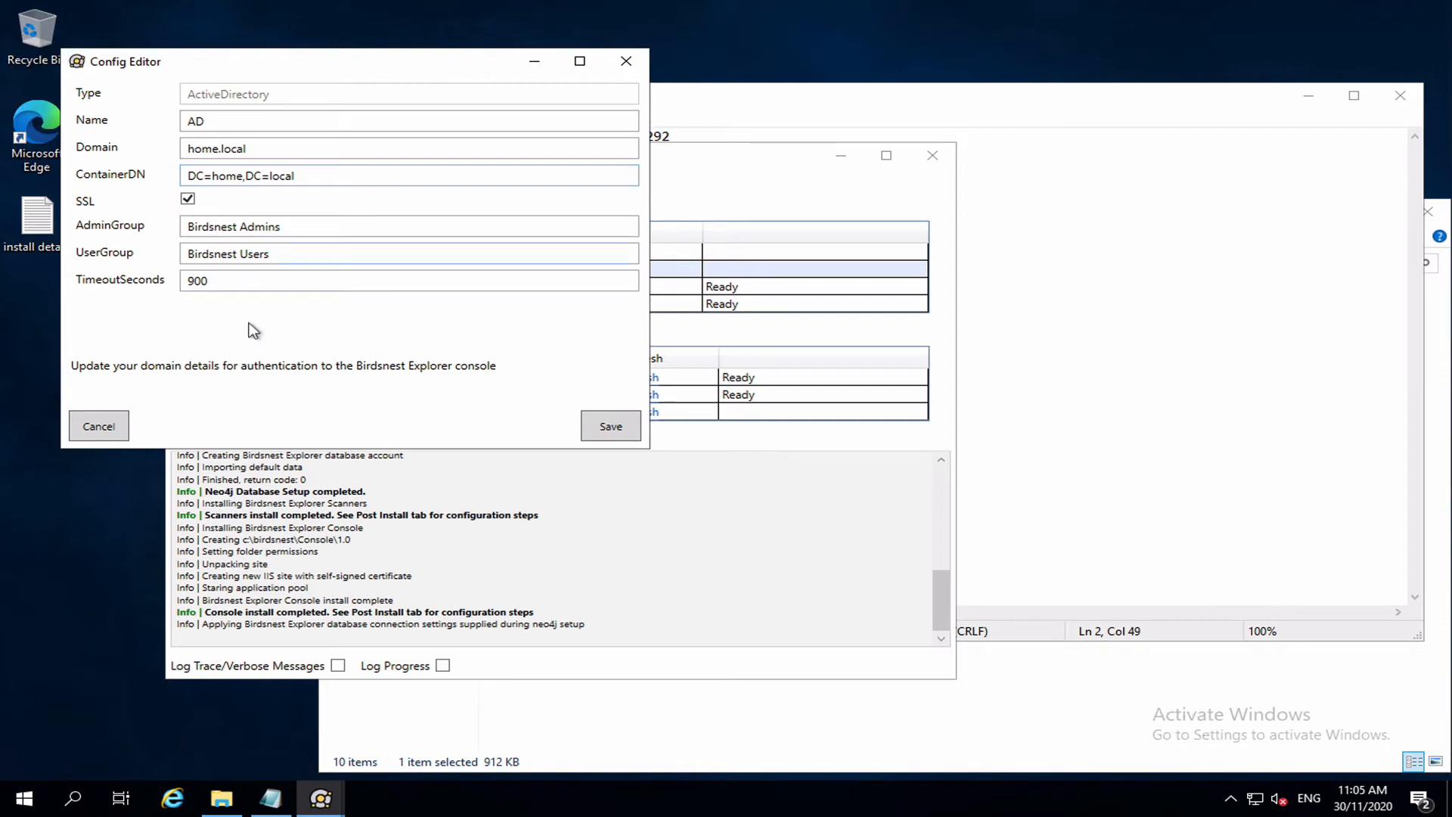
{"action": "double_click", "coordinate": [203, 280]}
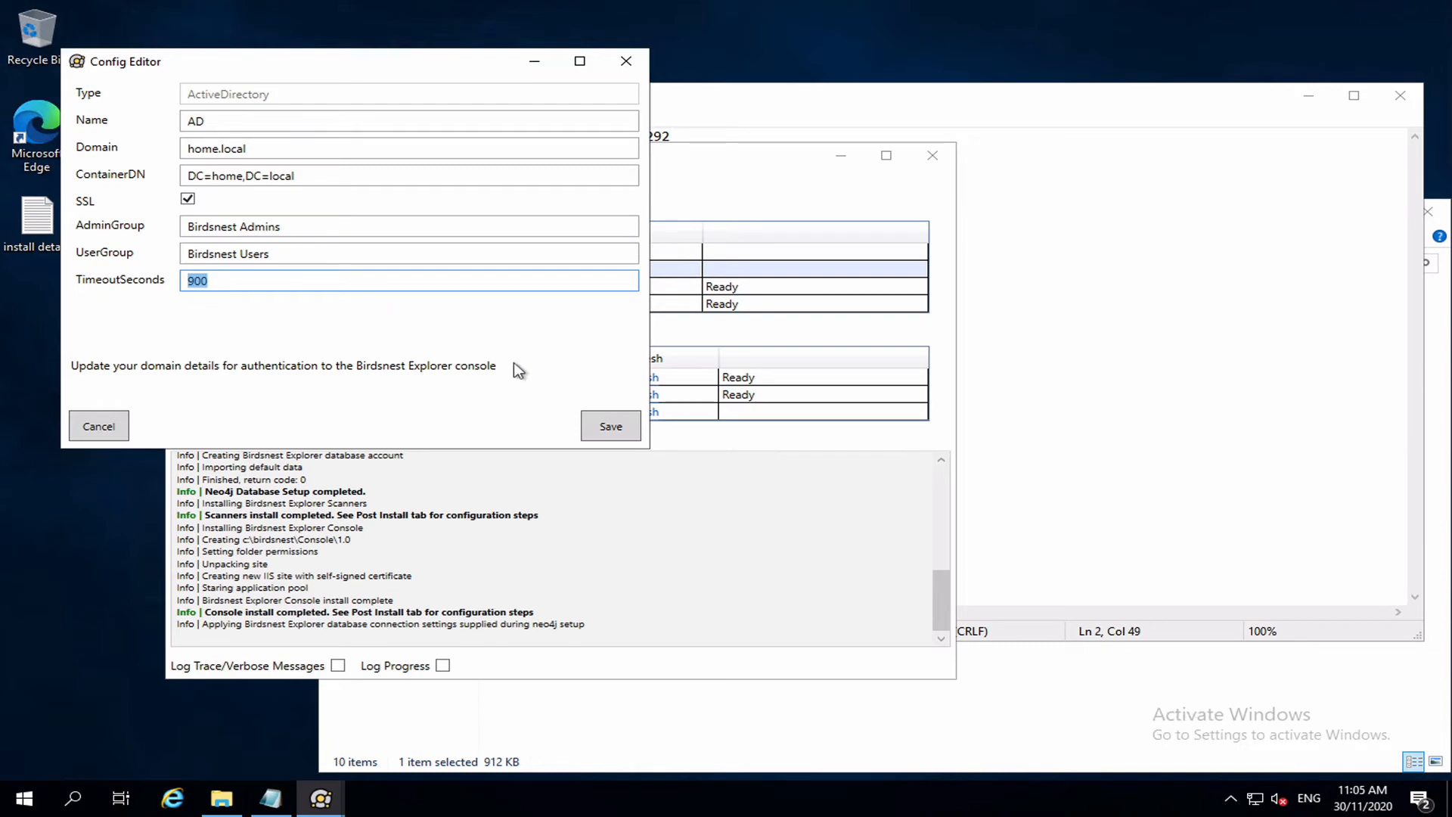
{"action": "left_click", "coordinate": [597, 426]}
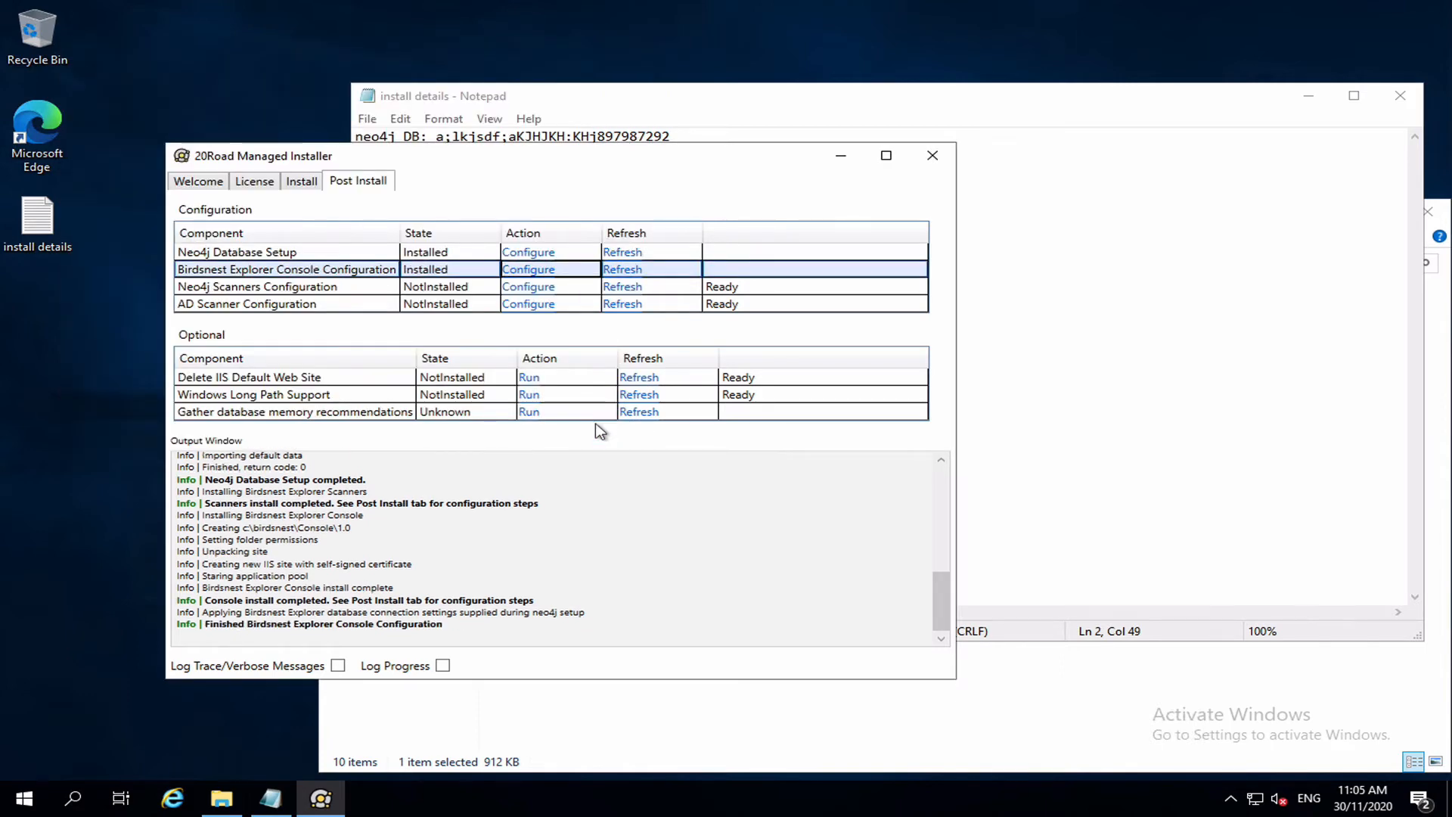
Run and confirm the Neo4j Scanners Configuration, checking the install notes afterwards.
{"action": "left_click", "coordinate": [526, 287]}
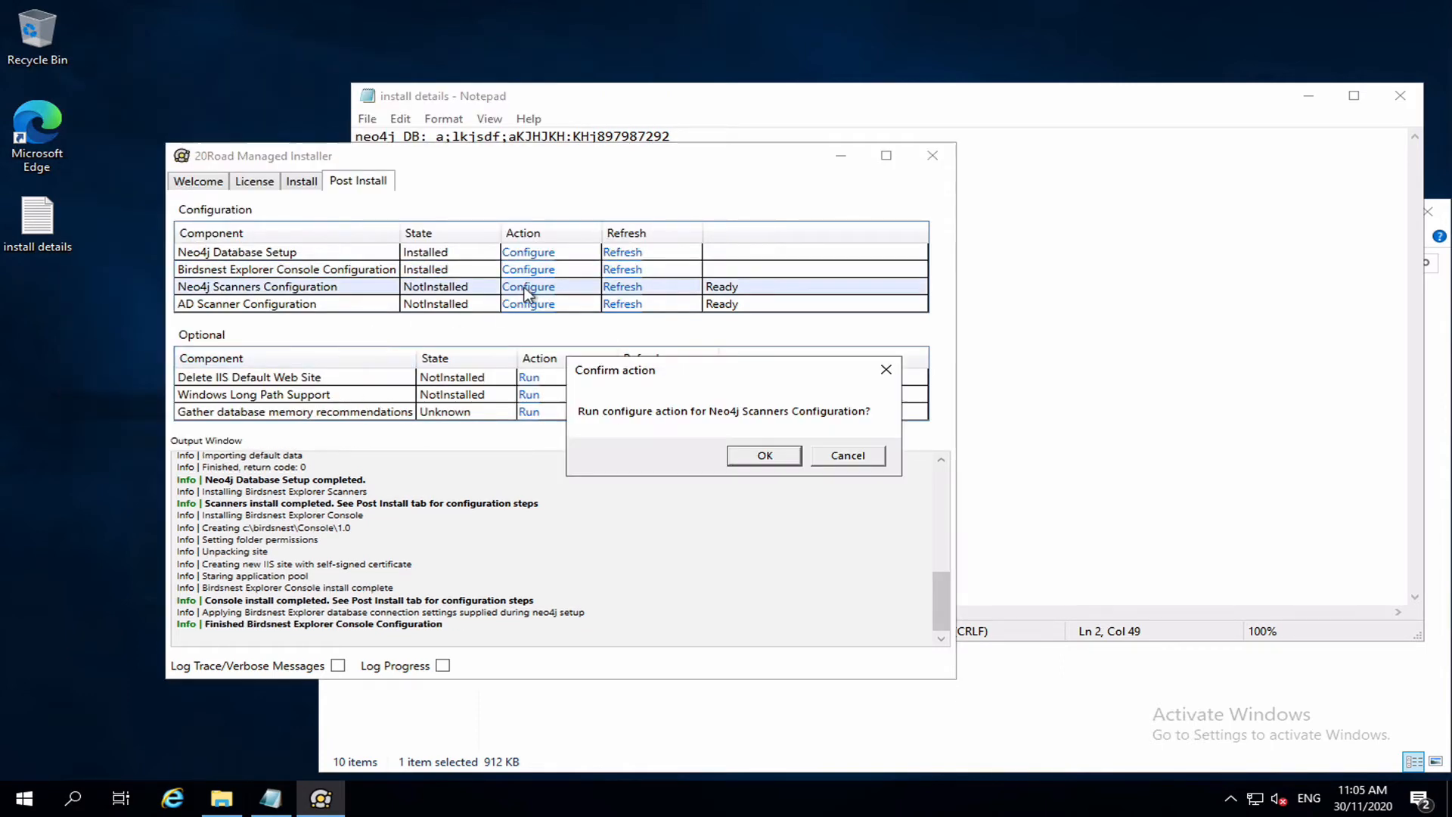
{"action": "left_click", "coordinate": [763, 455]}
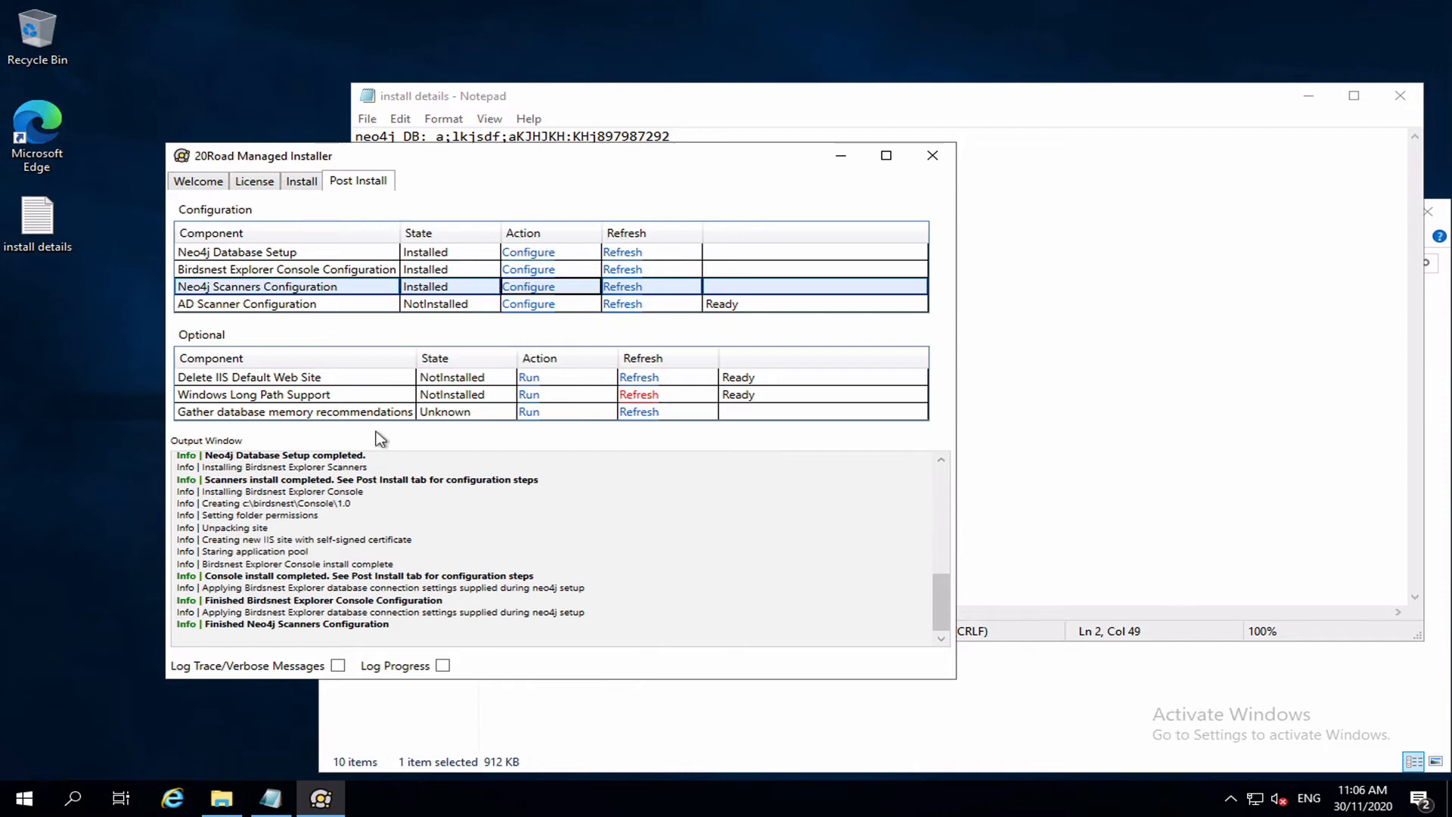
{"action": "left_click", "coordinate": [660, 101]}
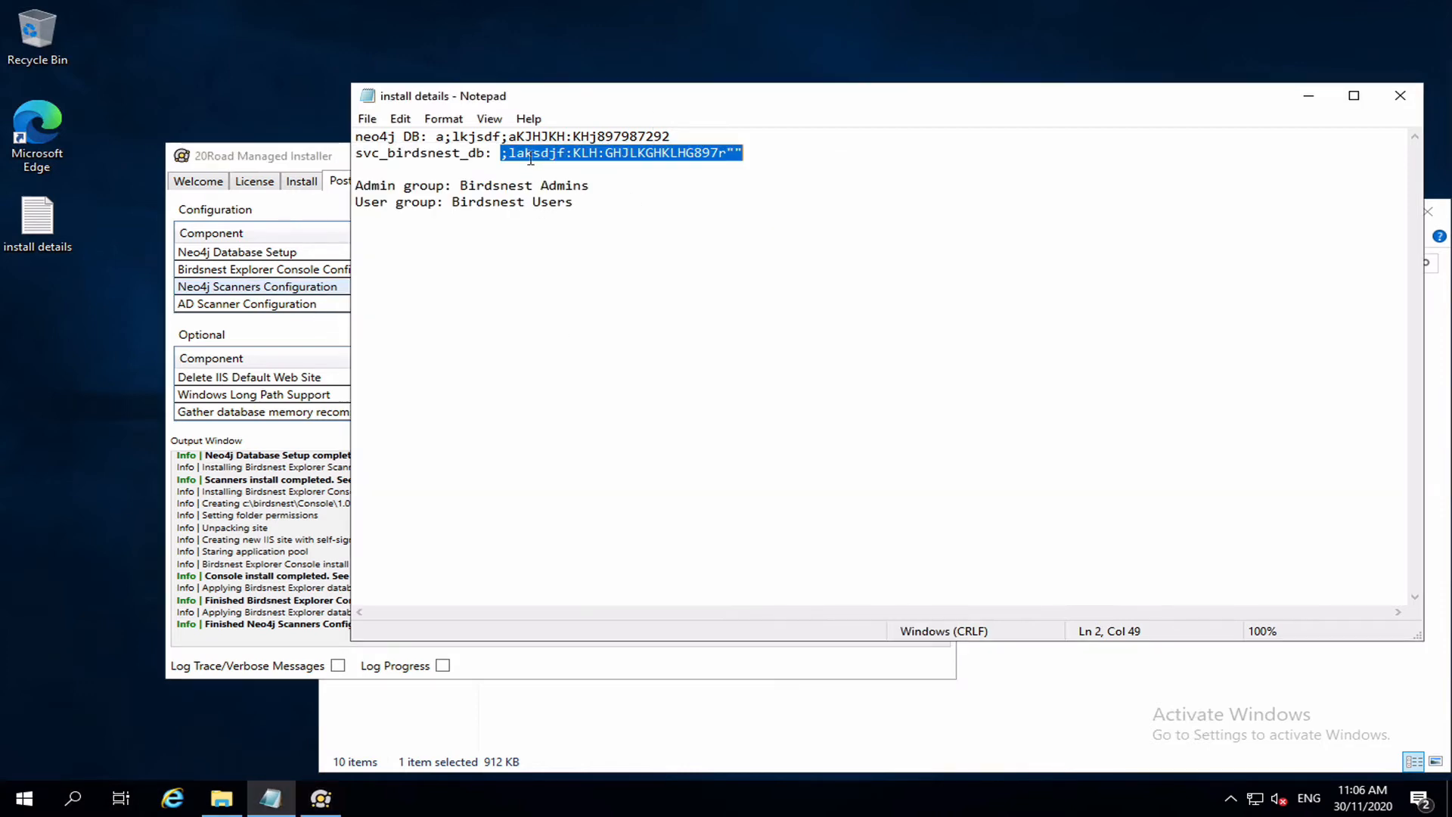
{"action": "left_click", "coordinate": [286, 500]}
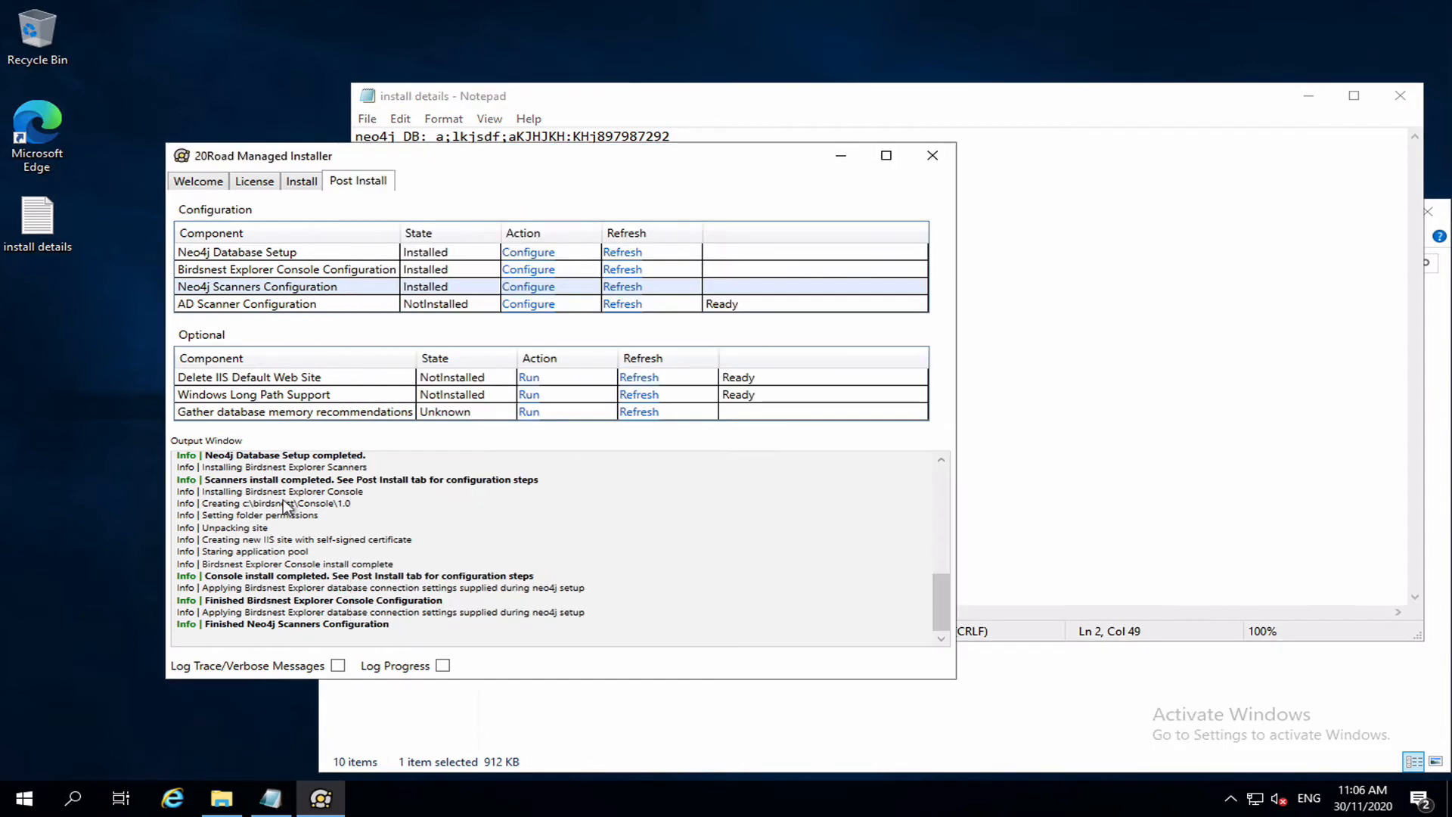
Start the AD Scanner Configuration and change ID, Domain and ContainerDN from domain to home.
{"action": "left_click", "coordinate": [547, 306]}
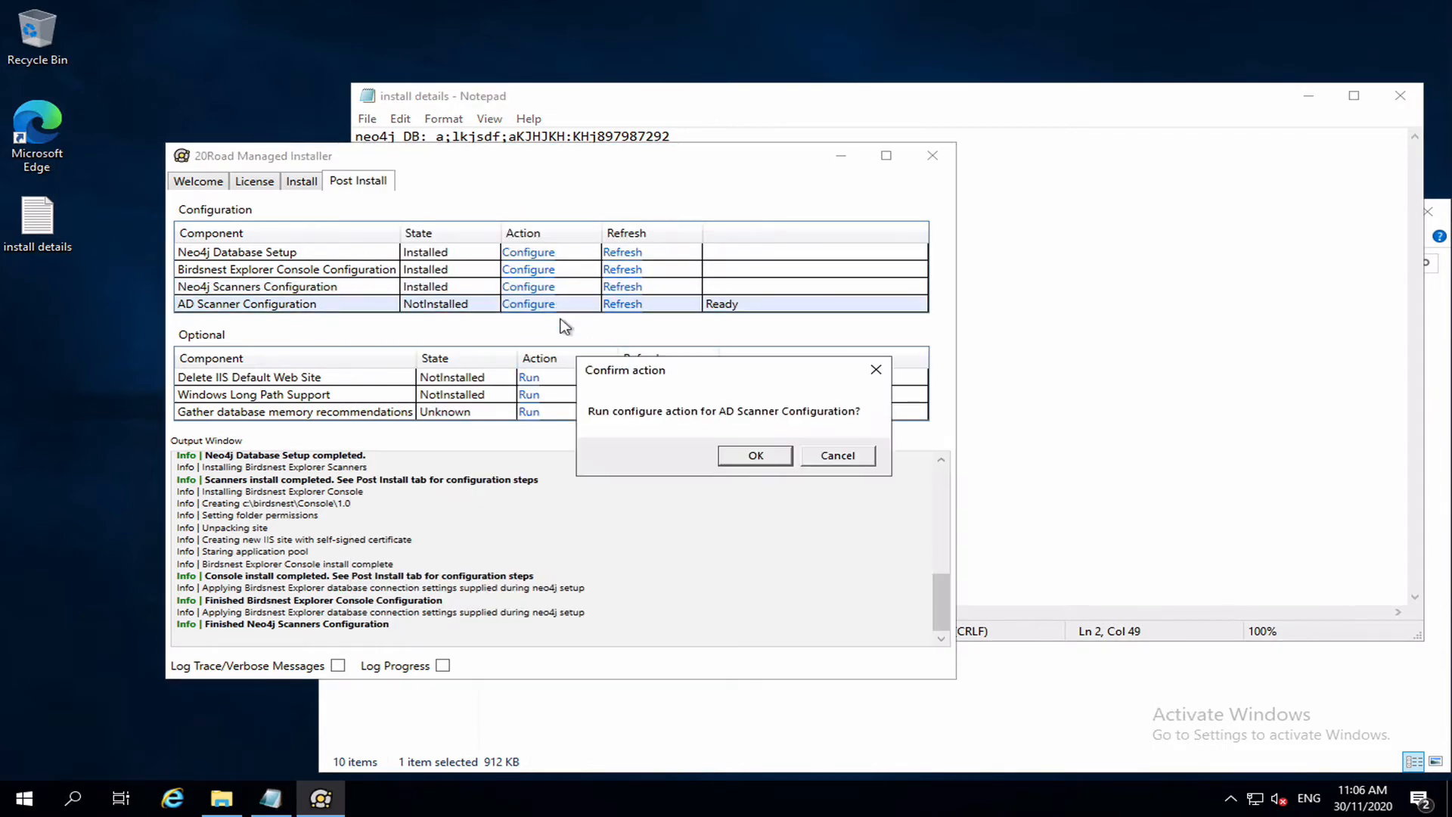
{"action": "left_click", "coordinate": [756, 456]}
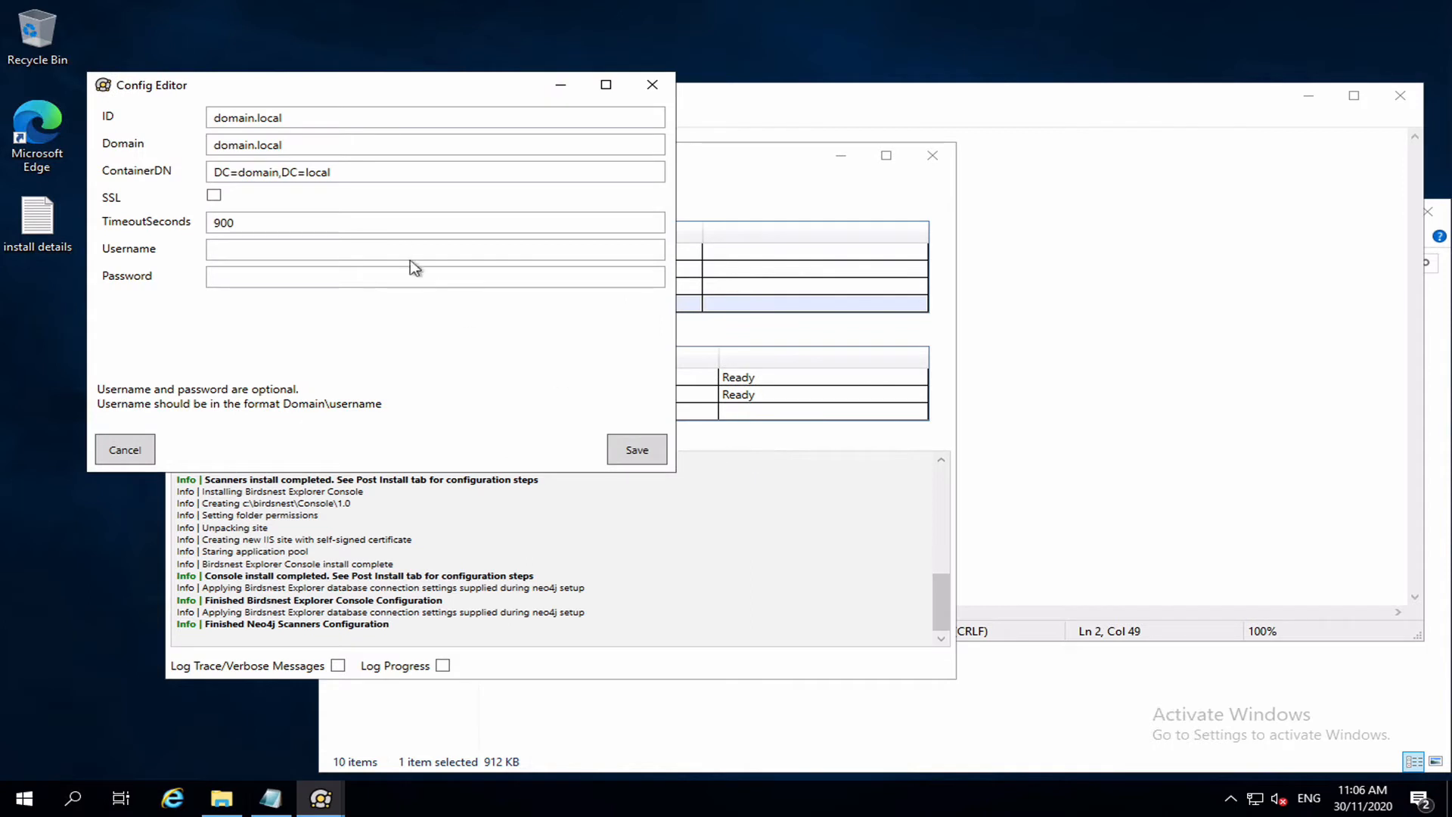
{"action": "double_click", "coordinate": [224, 115]}
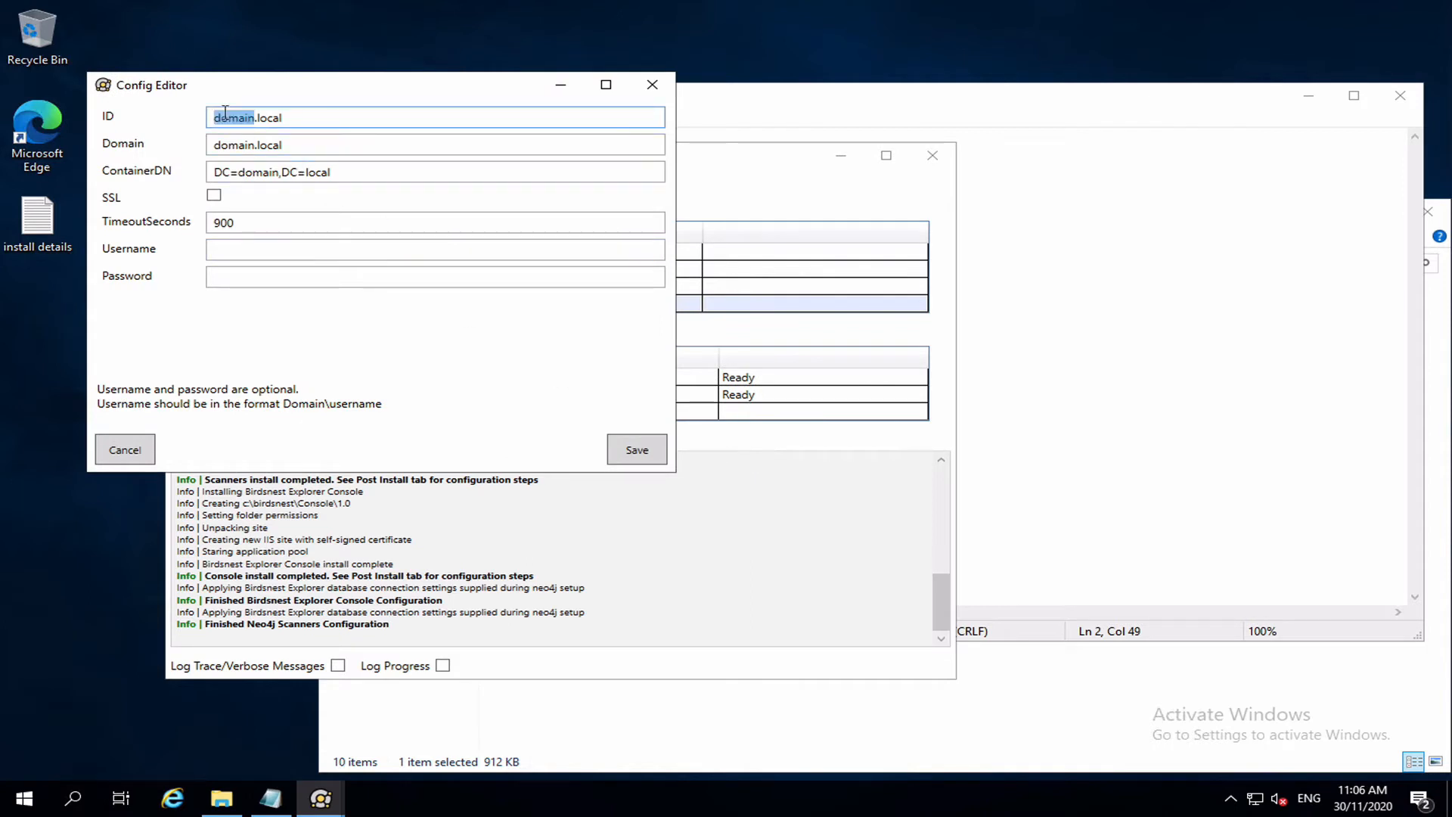
{"action": "type", "text": "home"}
{"action": "left_click", "coordinate": [320, 118]}
{"action": "double_click", "coordinate": [235, 148]}
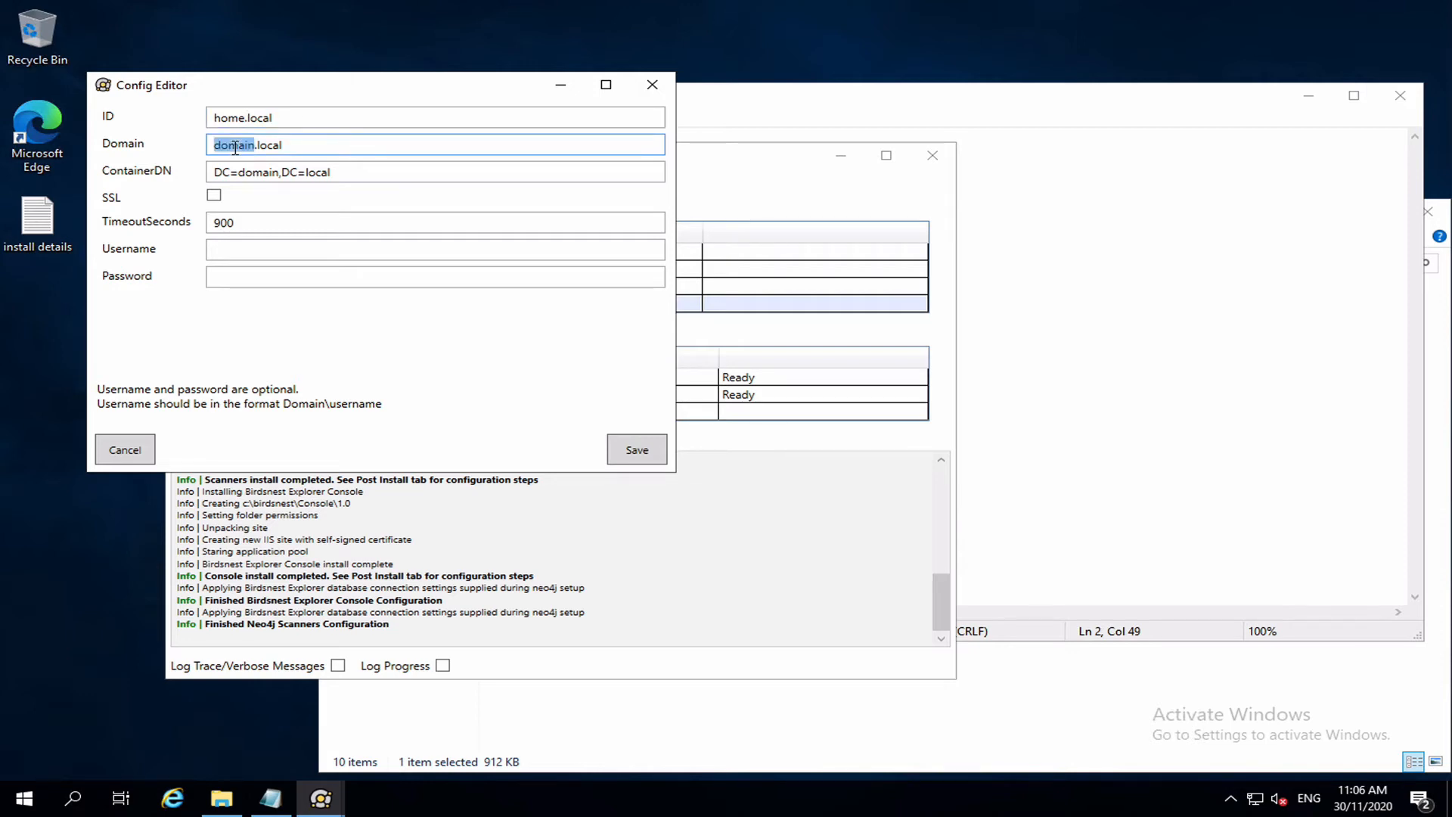
{"action": "type", "text": "home"}
{"action": "double_click", "coordinate": [268, 173]}
{"action": "type", "text": "home"}
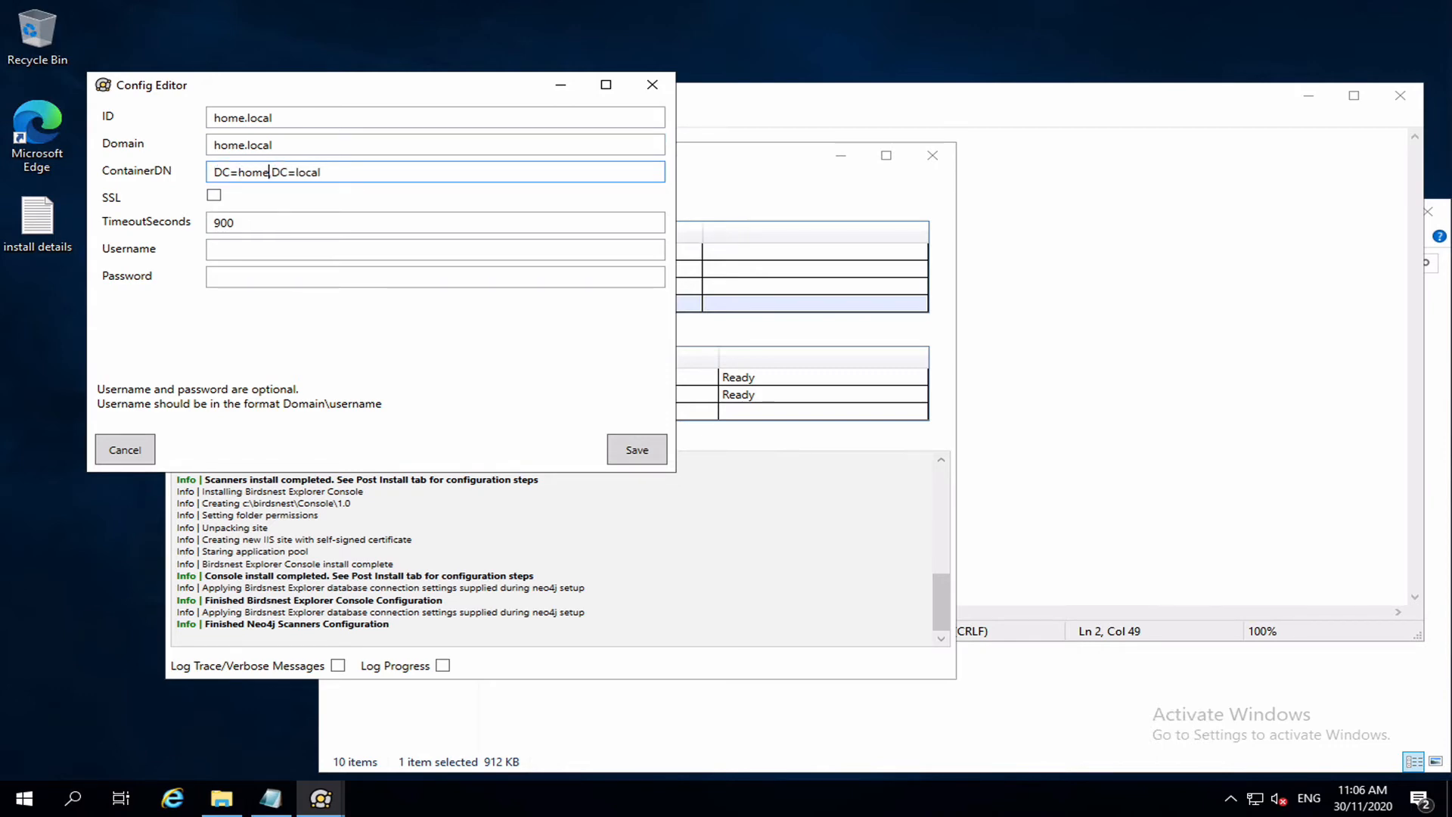
{"action": "left_click", "coordinate": [362, 176]}
Enable SSL, leave Username and Password blank, and save to adconfig.json.
{"action": "left_click", "coordinate": [214, 196]}
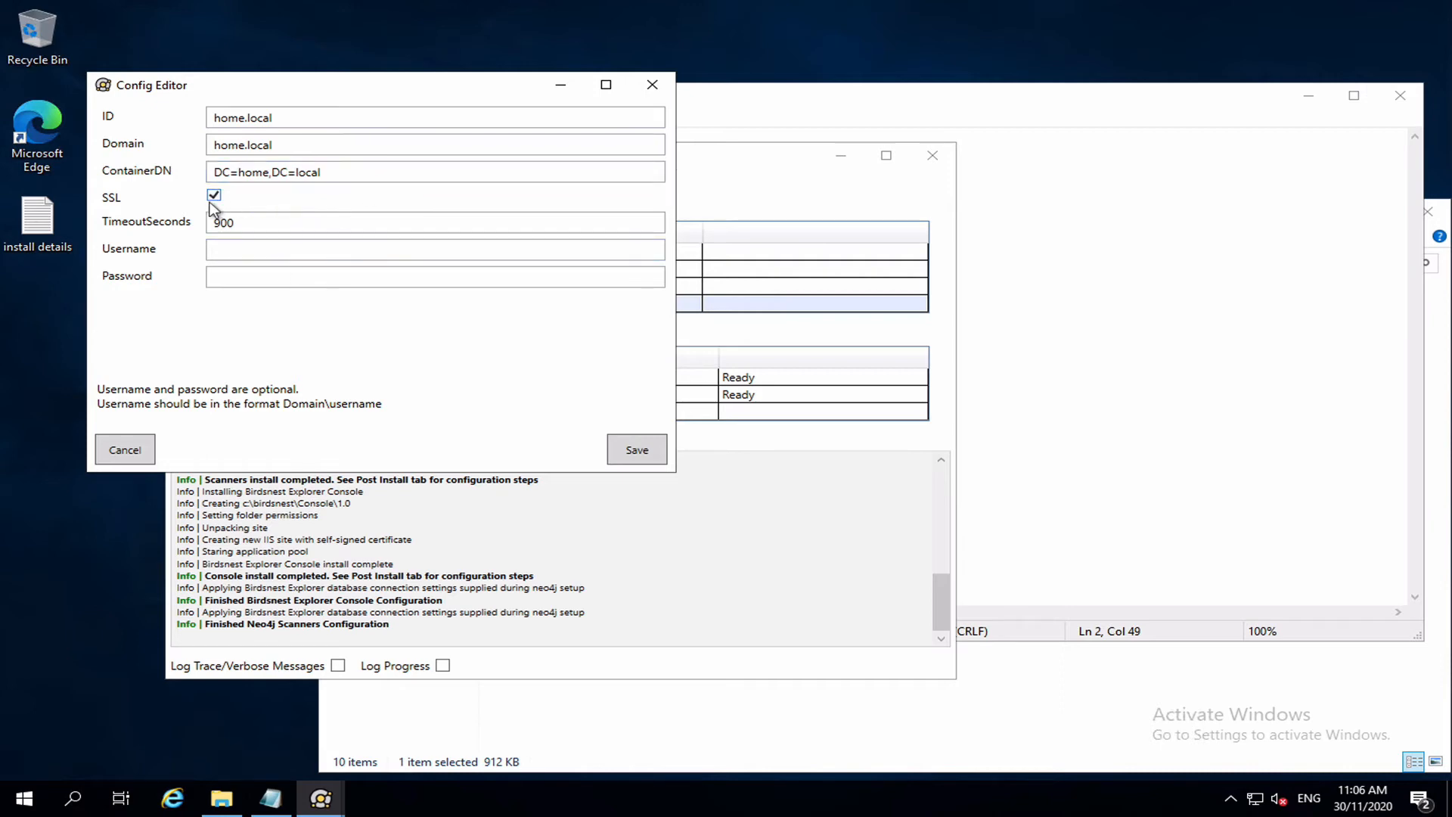
{"action": "left_click", "coordinate": [291, 222]}
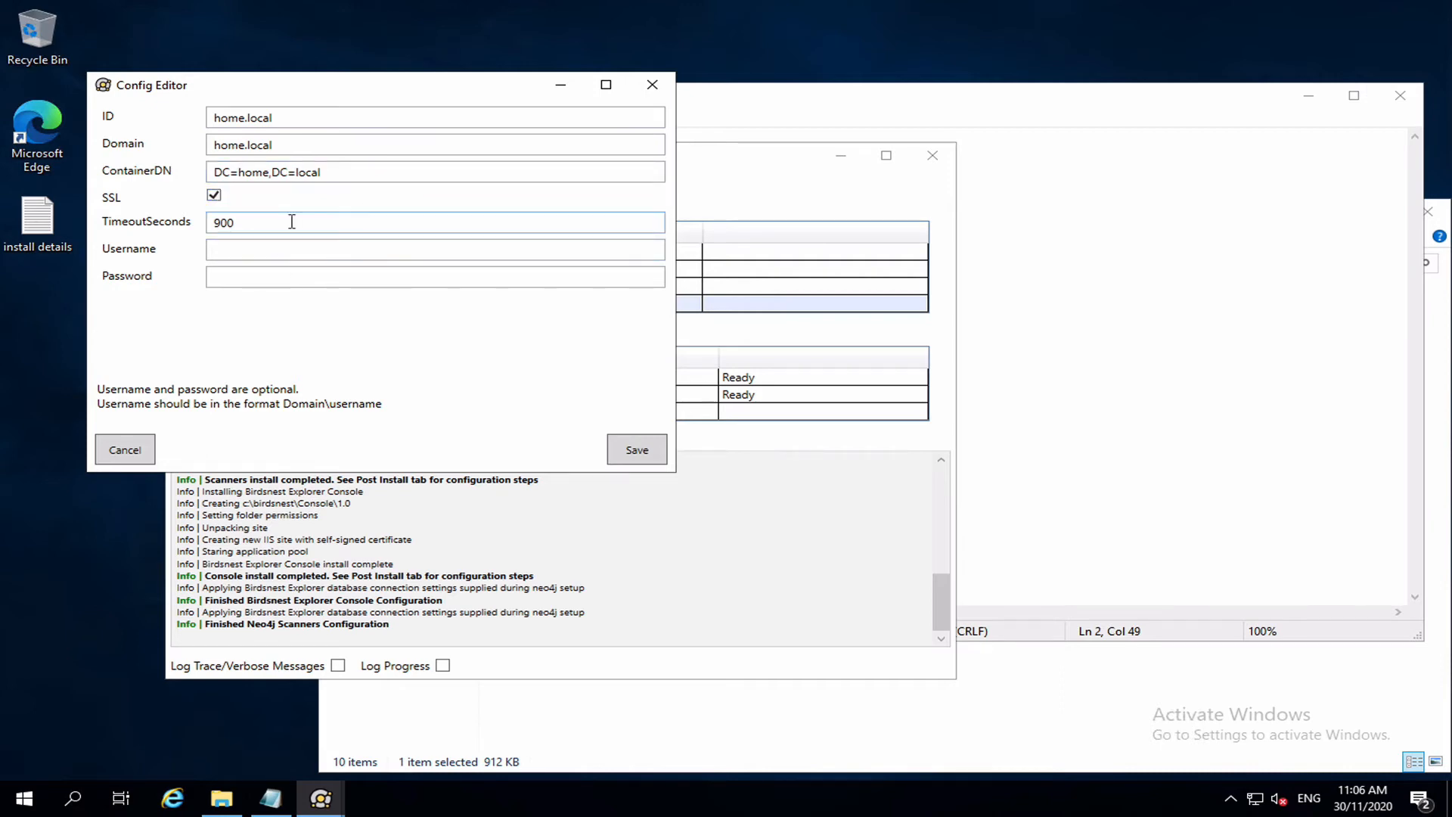
{"action": "left_click", "coordinate": [229, 250]}
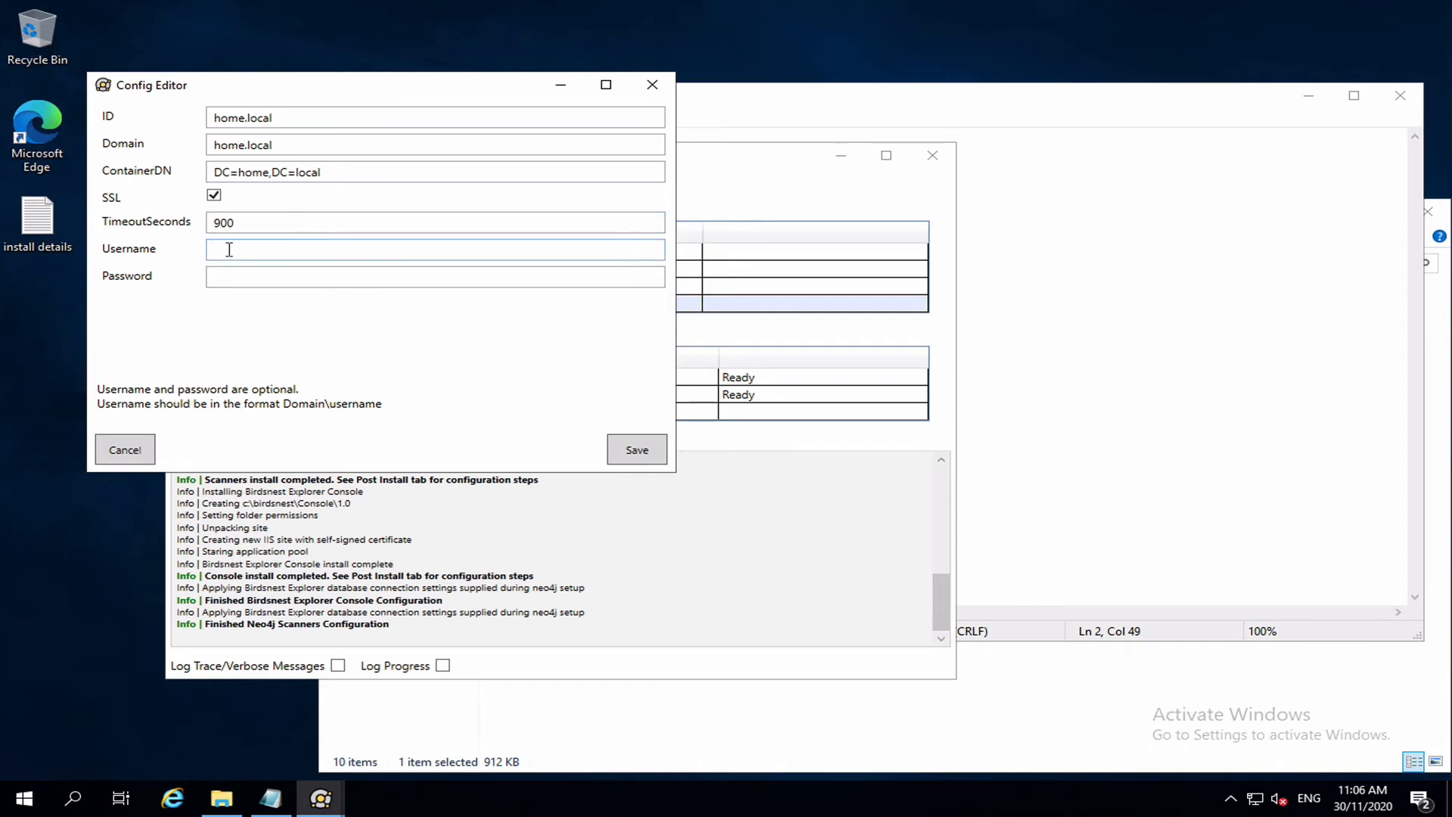
{"action": "key", "text": "Tab"}
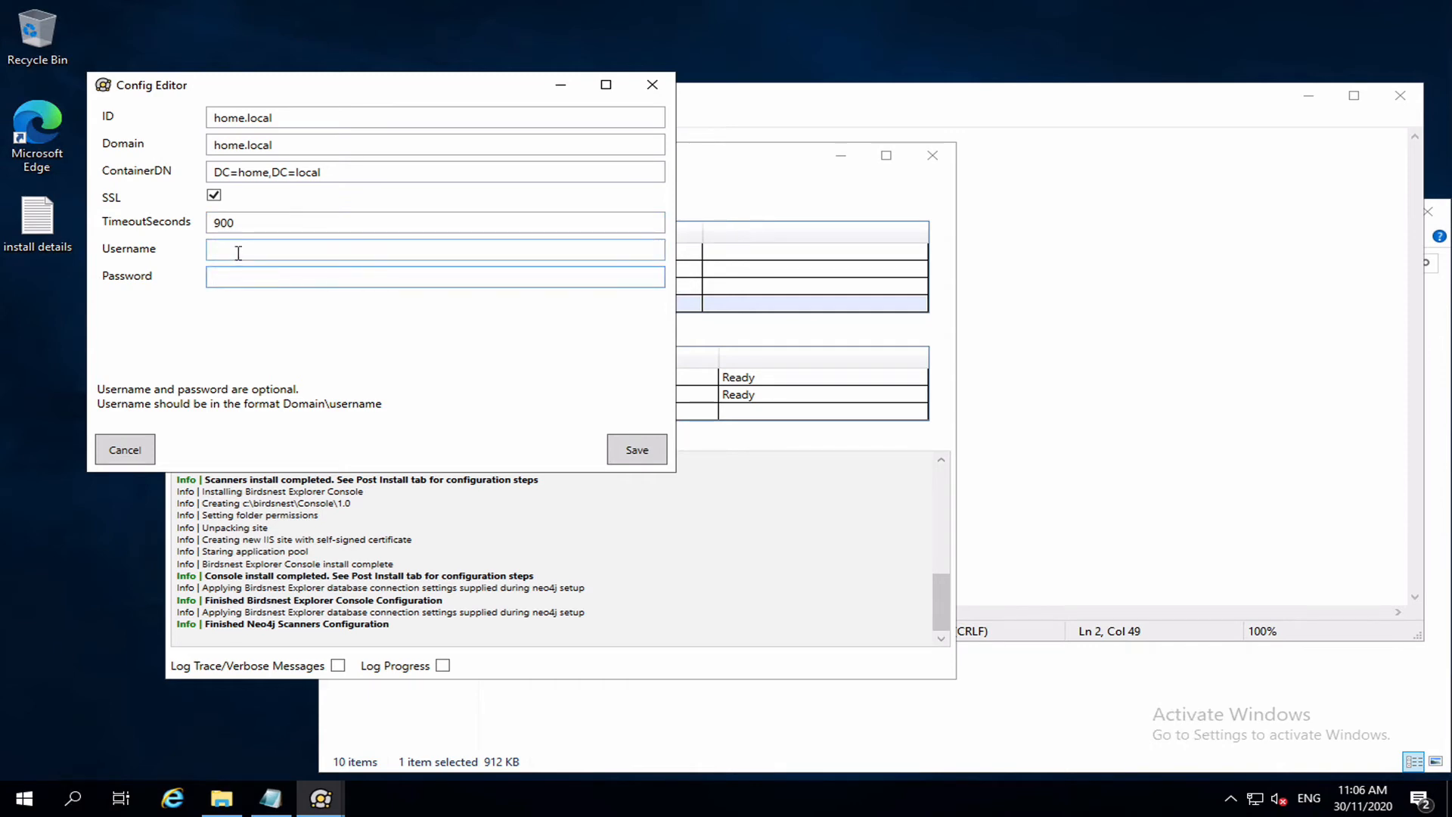
{"action": "left_click", "coordinate": [238, 252]}
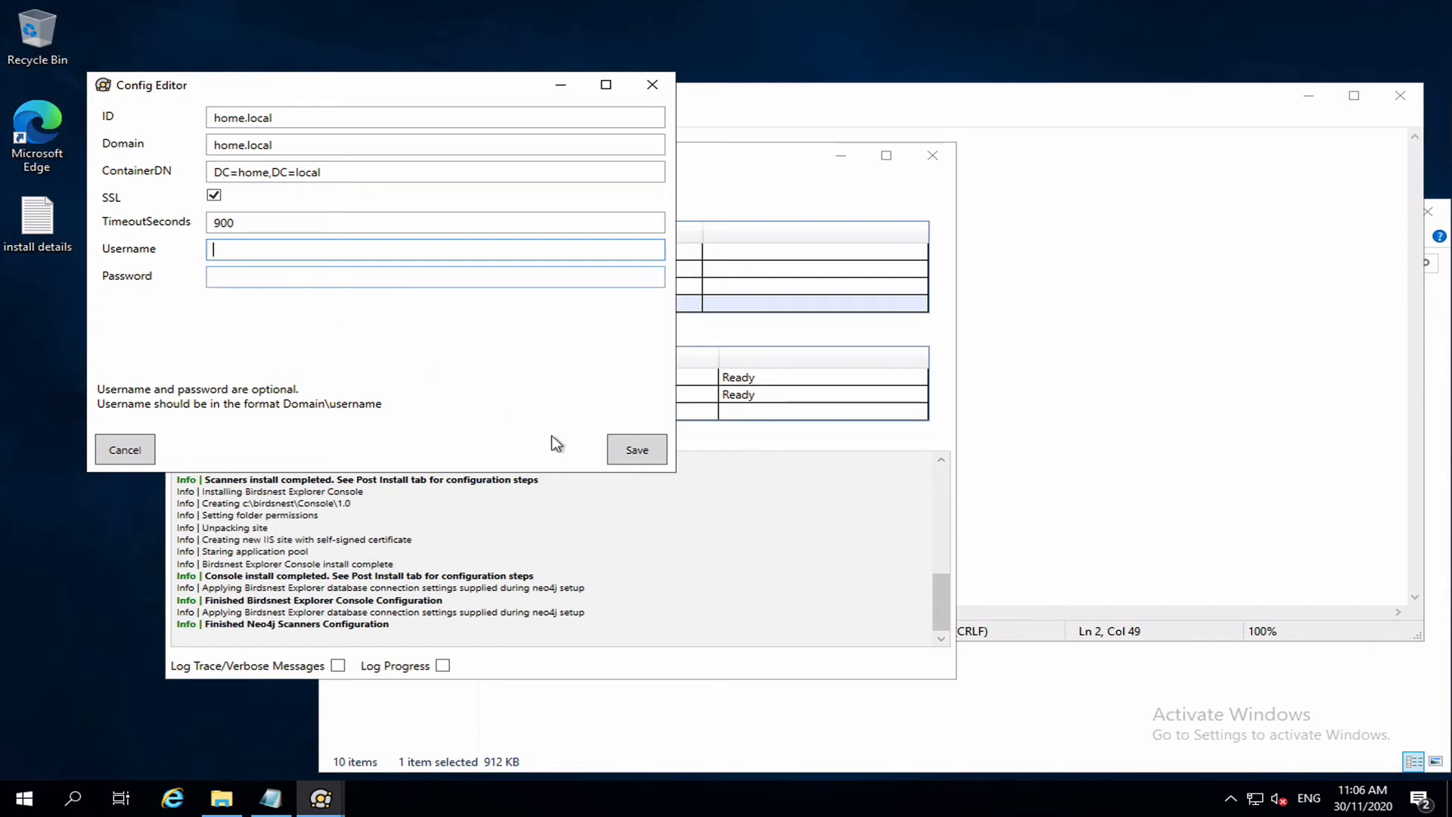
{"action": "left_click", "coordinate": [633, 449]}
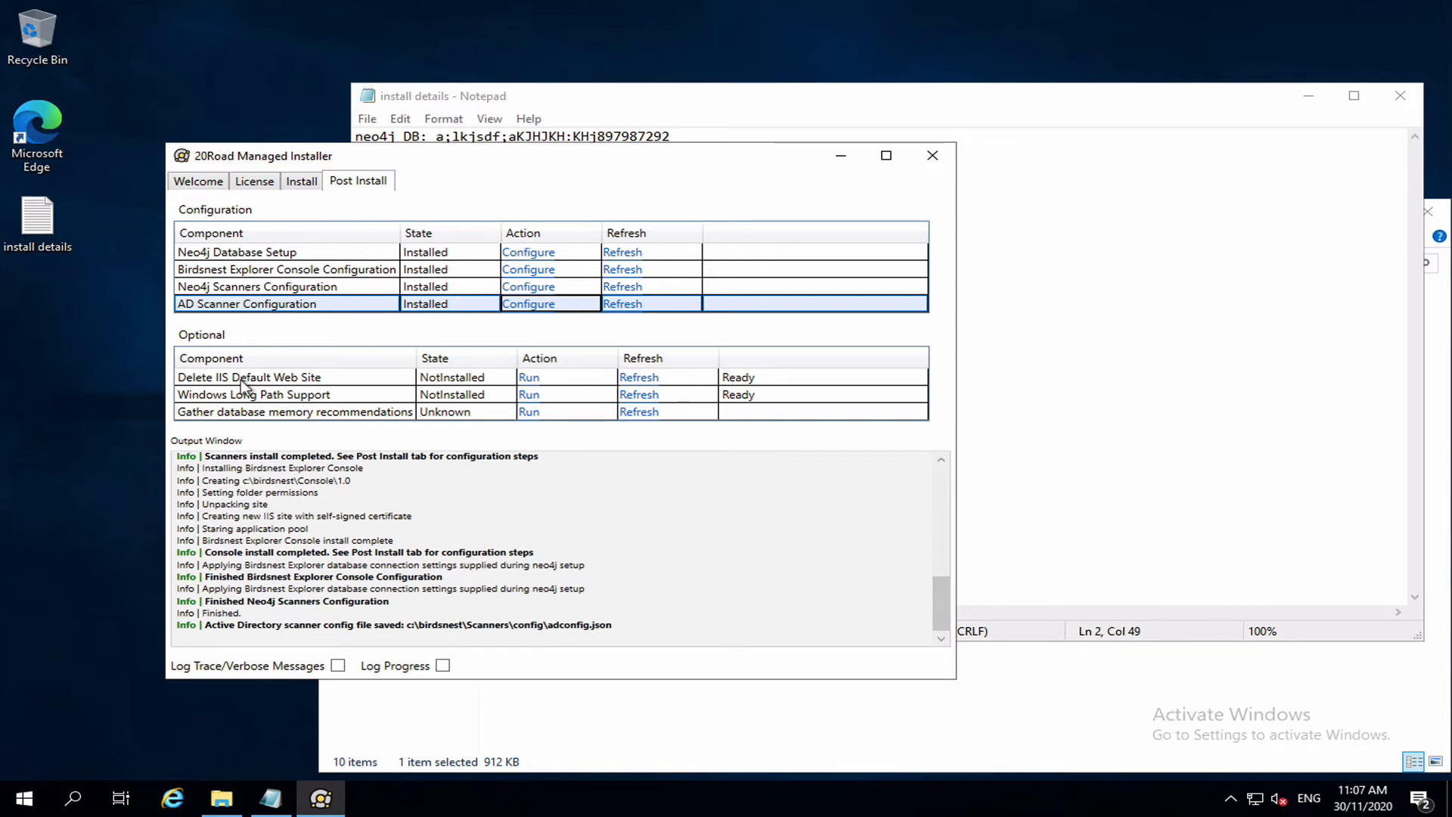
Delete the IIS default web site and enable Windows long path support.
{"action": "mouse_move", "coordinate": [260, 378]}
{"action": "left_click", "coordinate": [529, 377]}
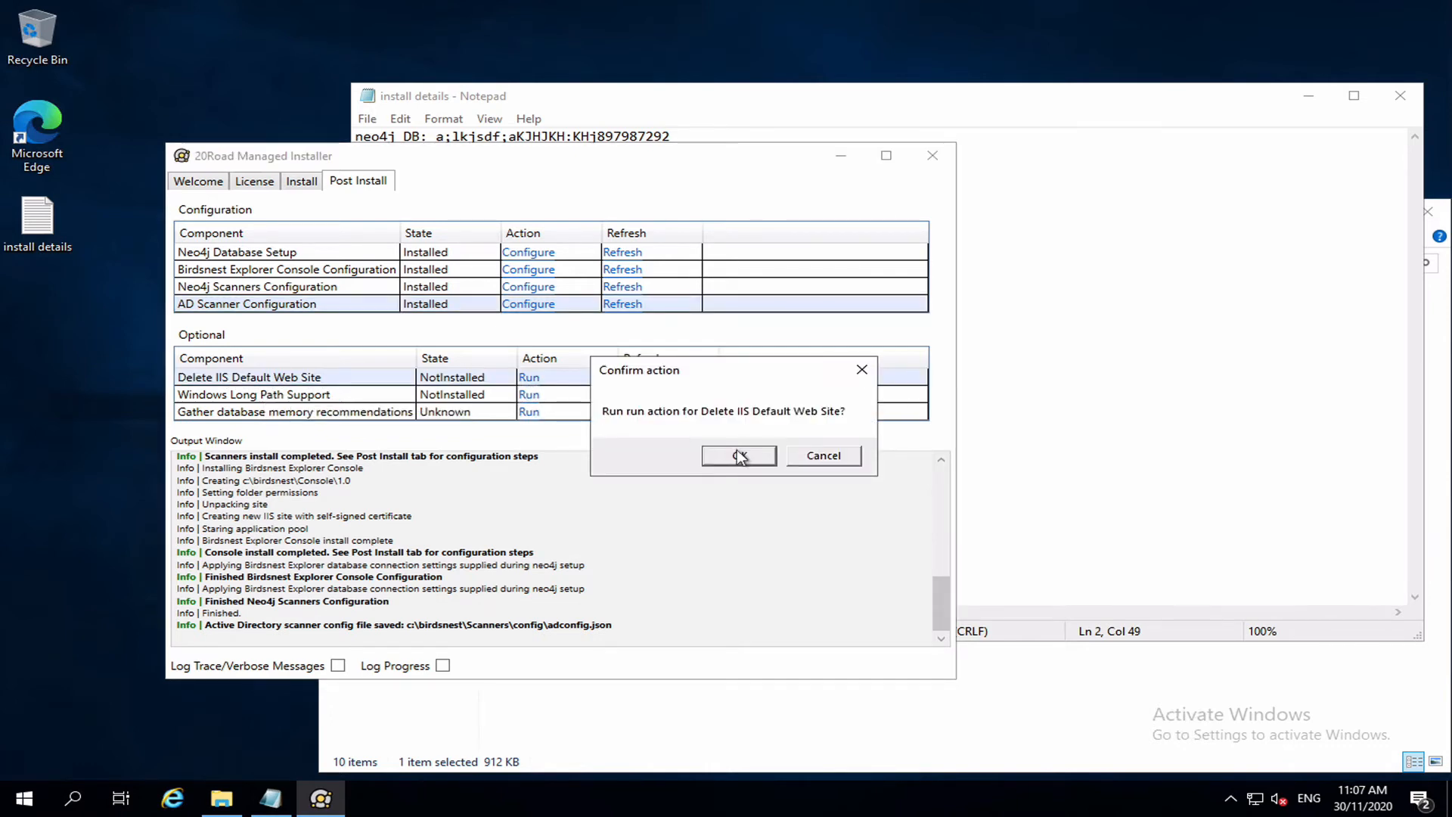
{"action": "left_click", "coordinate": [739, 455]}
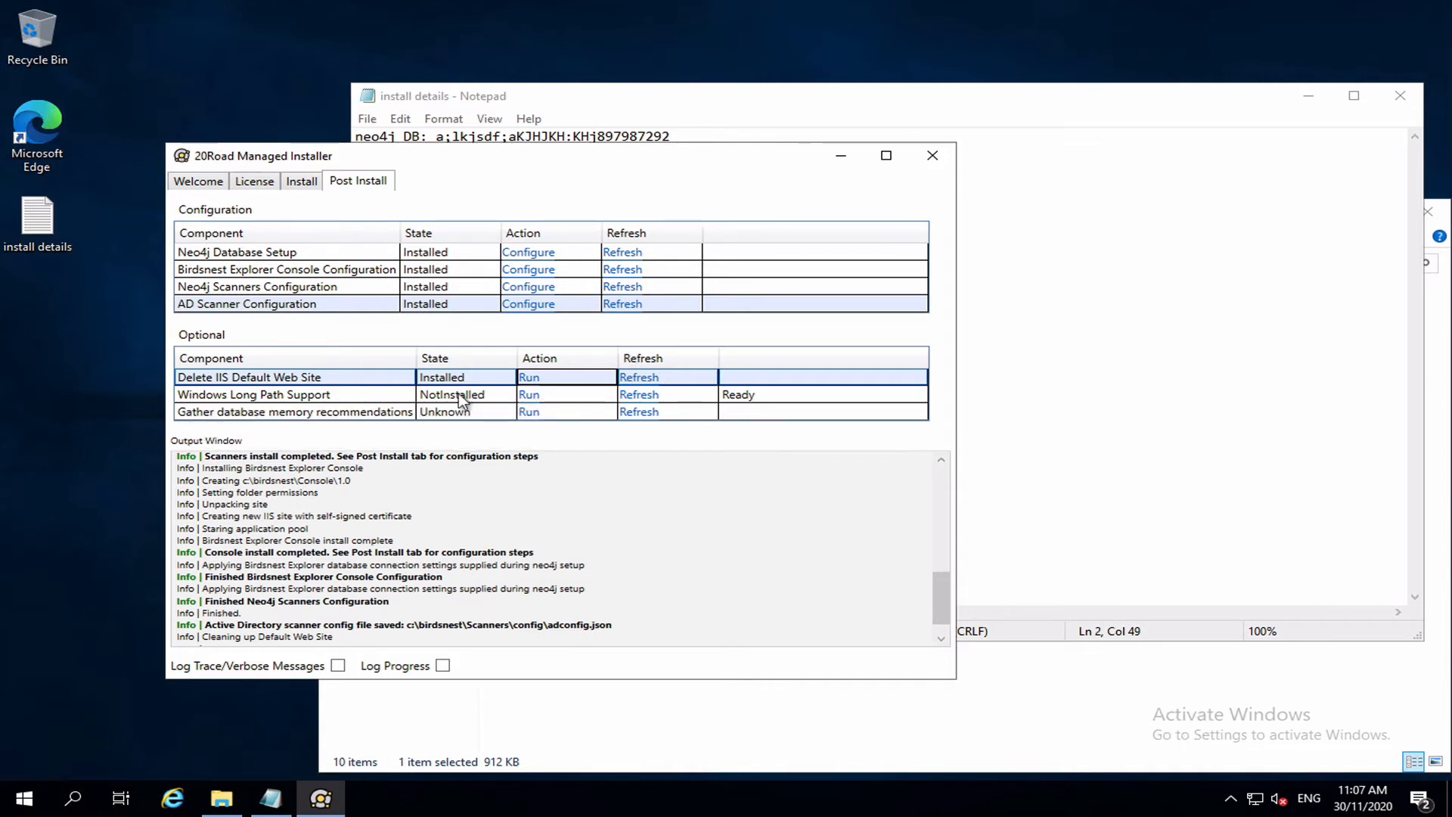
{"action": "left_click", "coordinate": [531, 400]}
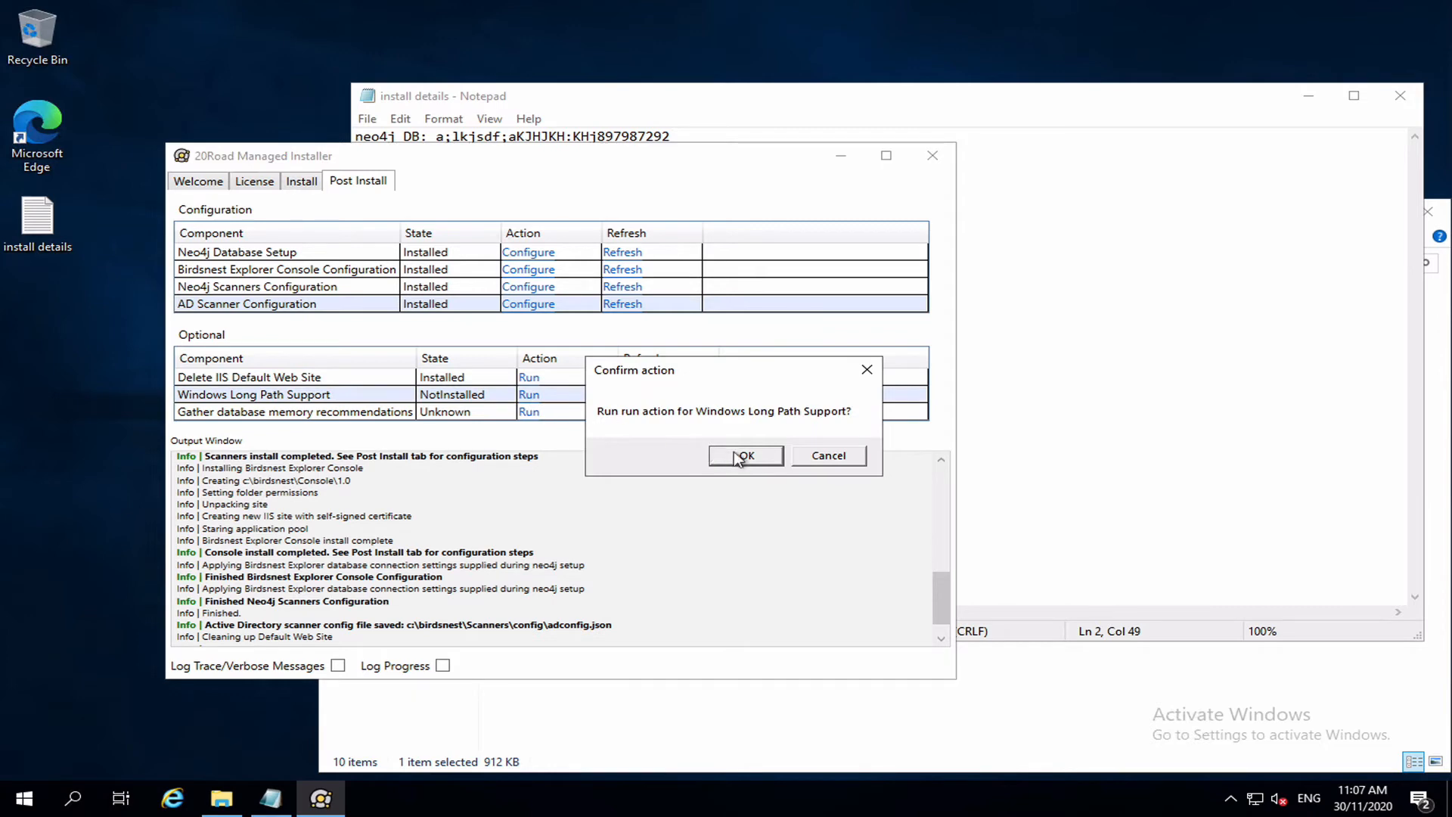
{"action": "left_click", "coordinate": [740, 456]}
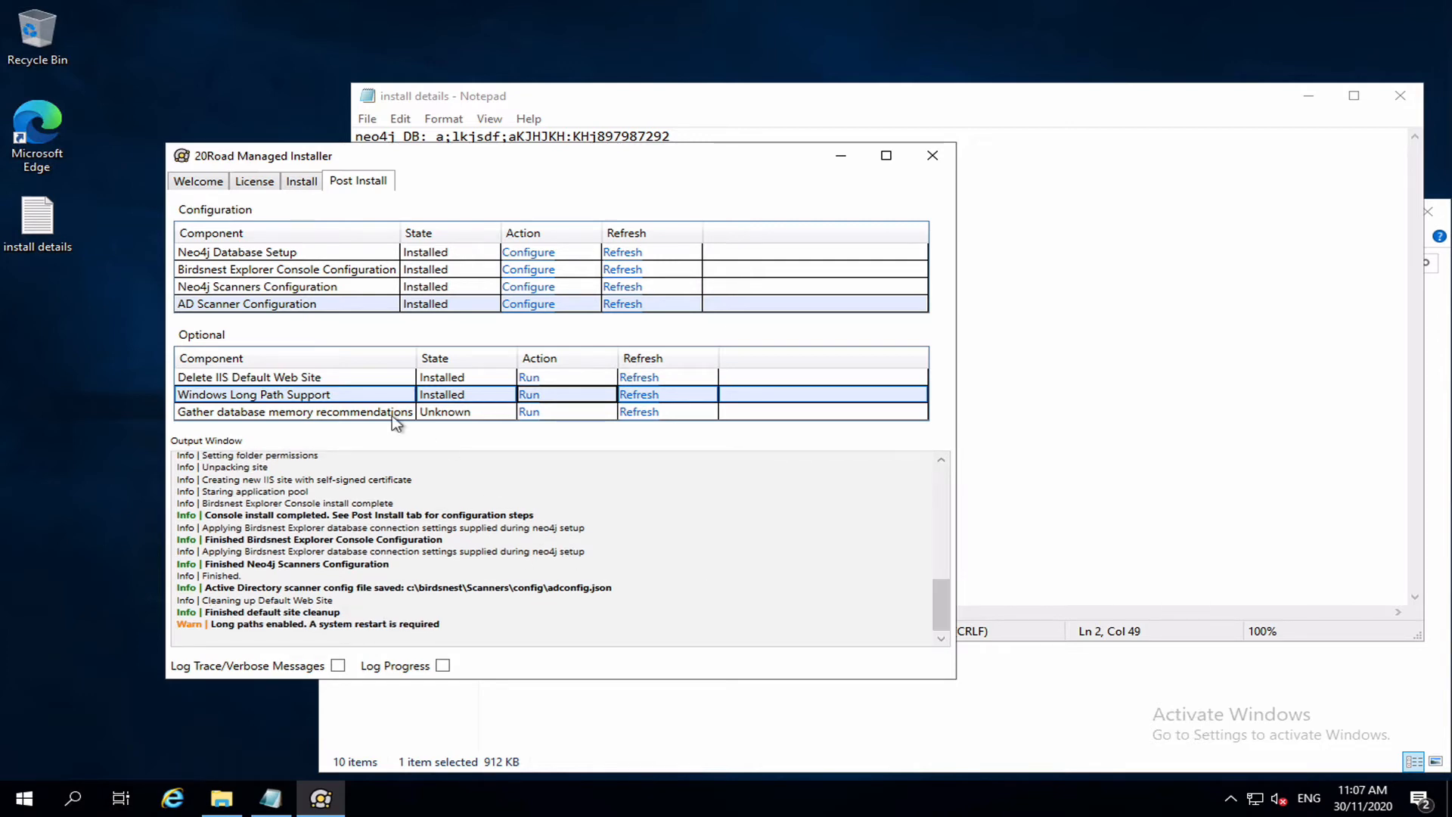
Run the database memory recommendations and read the 1500m heap and 512m page cache advice.
{"action": "mouse_move", "coordinate": [288, 418]}
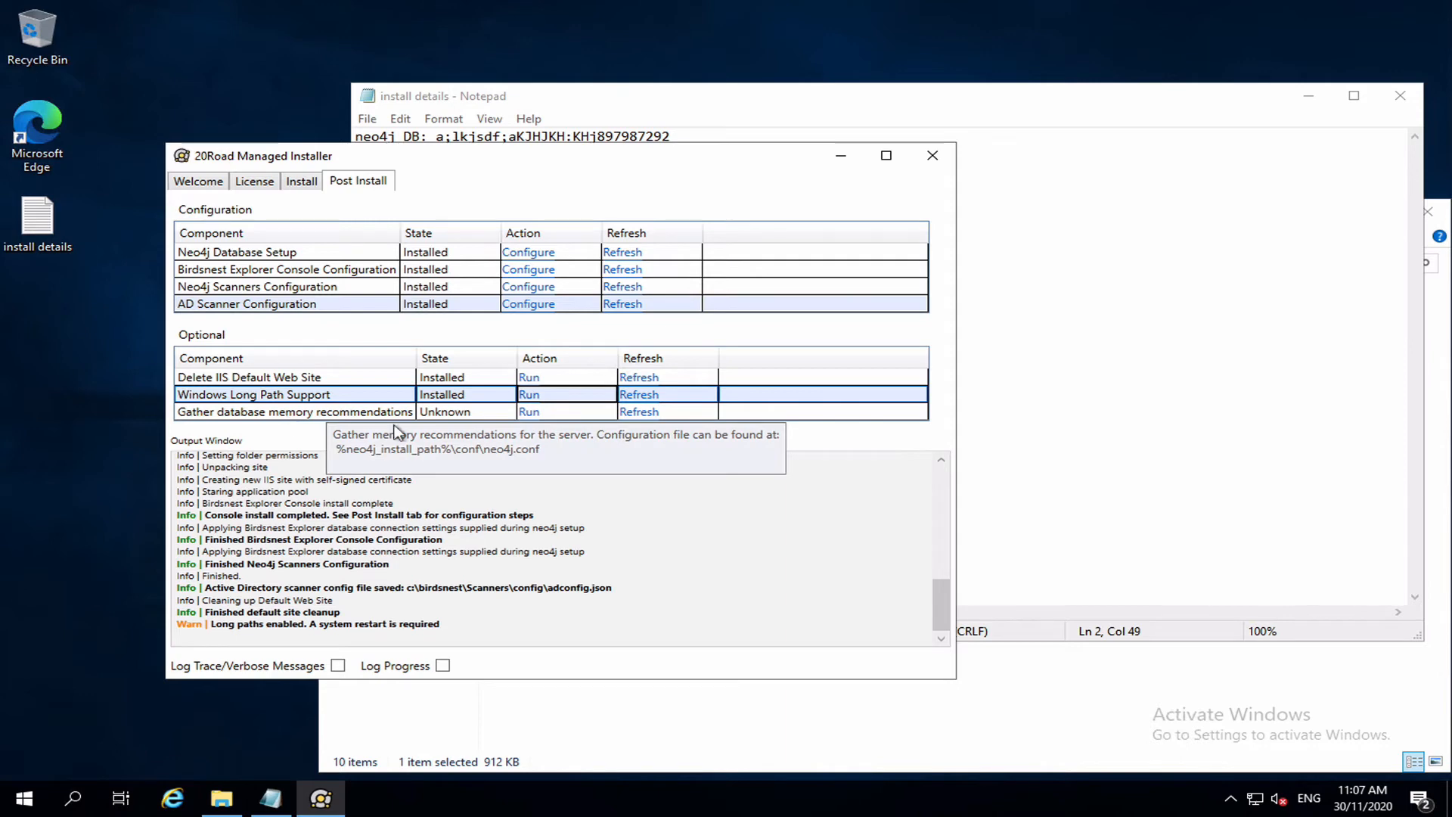
{"action": "left_click", "coordinate": [528, 412]}
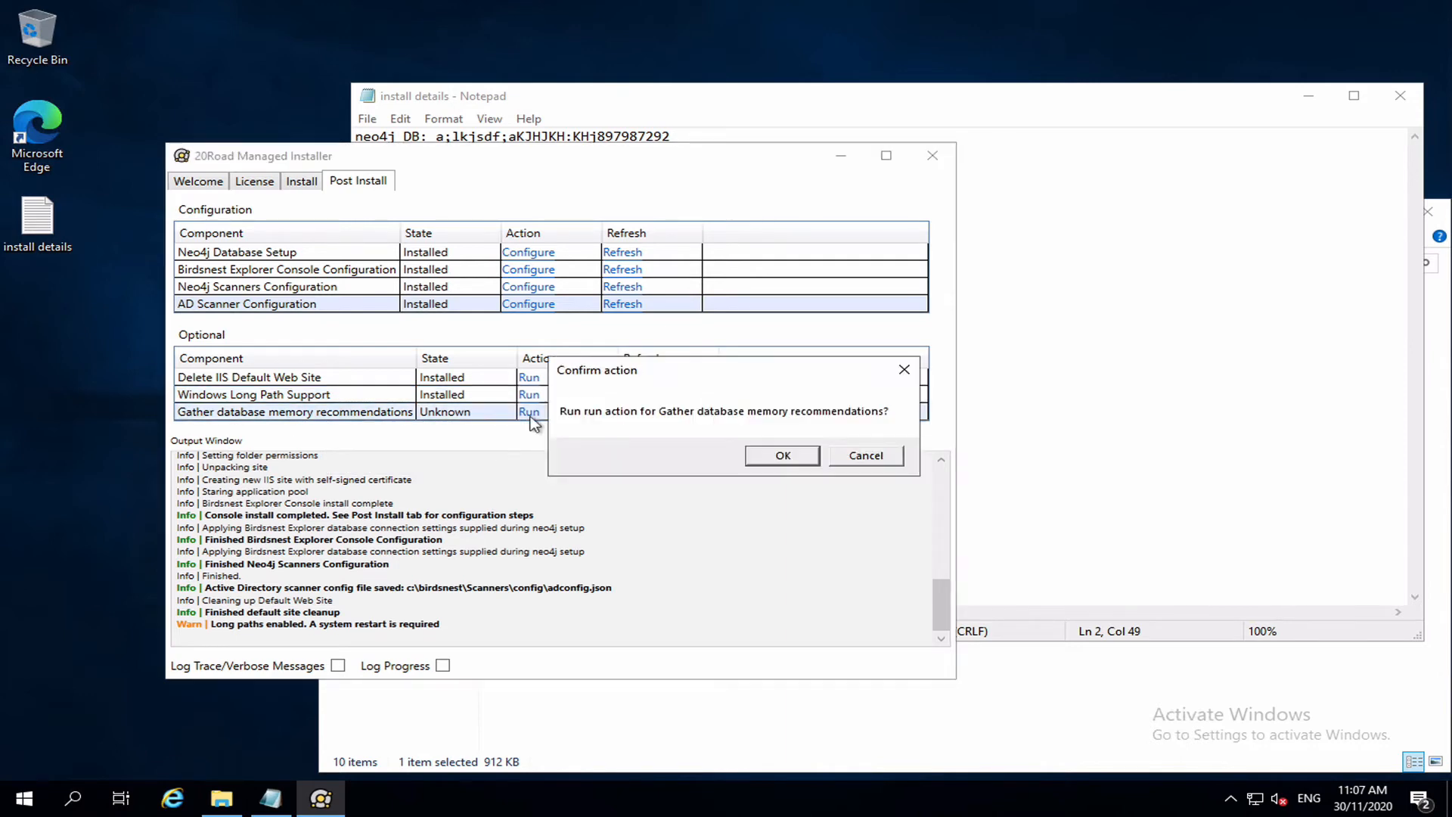
{"action": "left_click", "coordinate": [783, 455]}
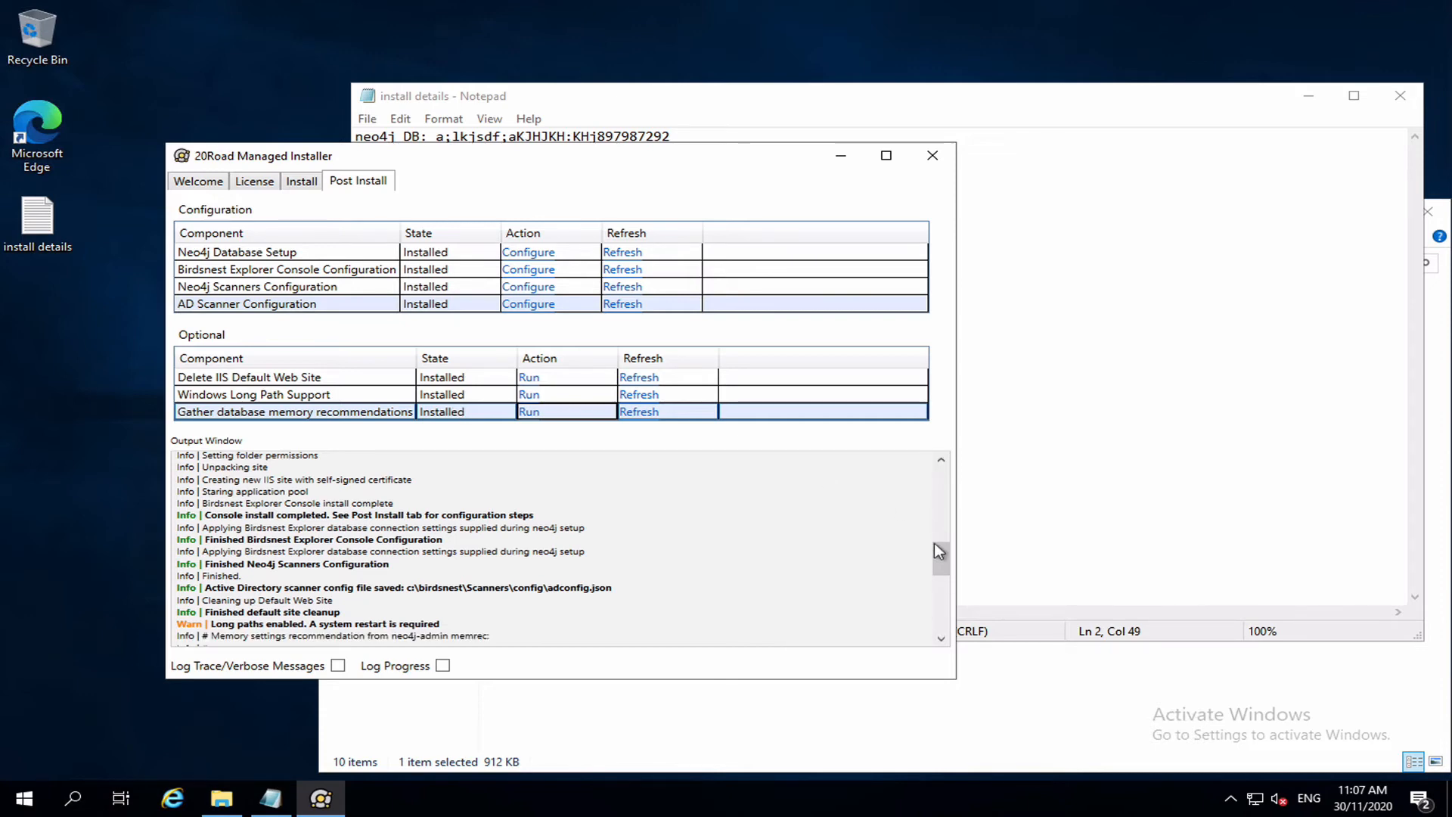
{"action": "left_click_drag", "start_coordinate": [937, 555], "coordinate": [943, 663]}
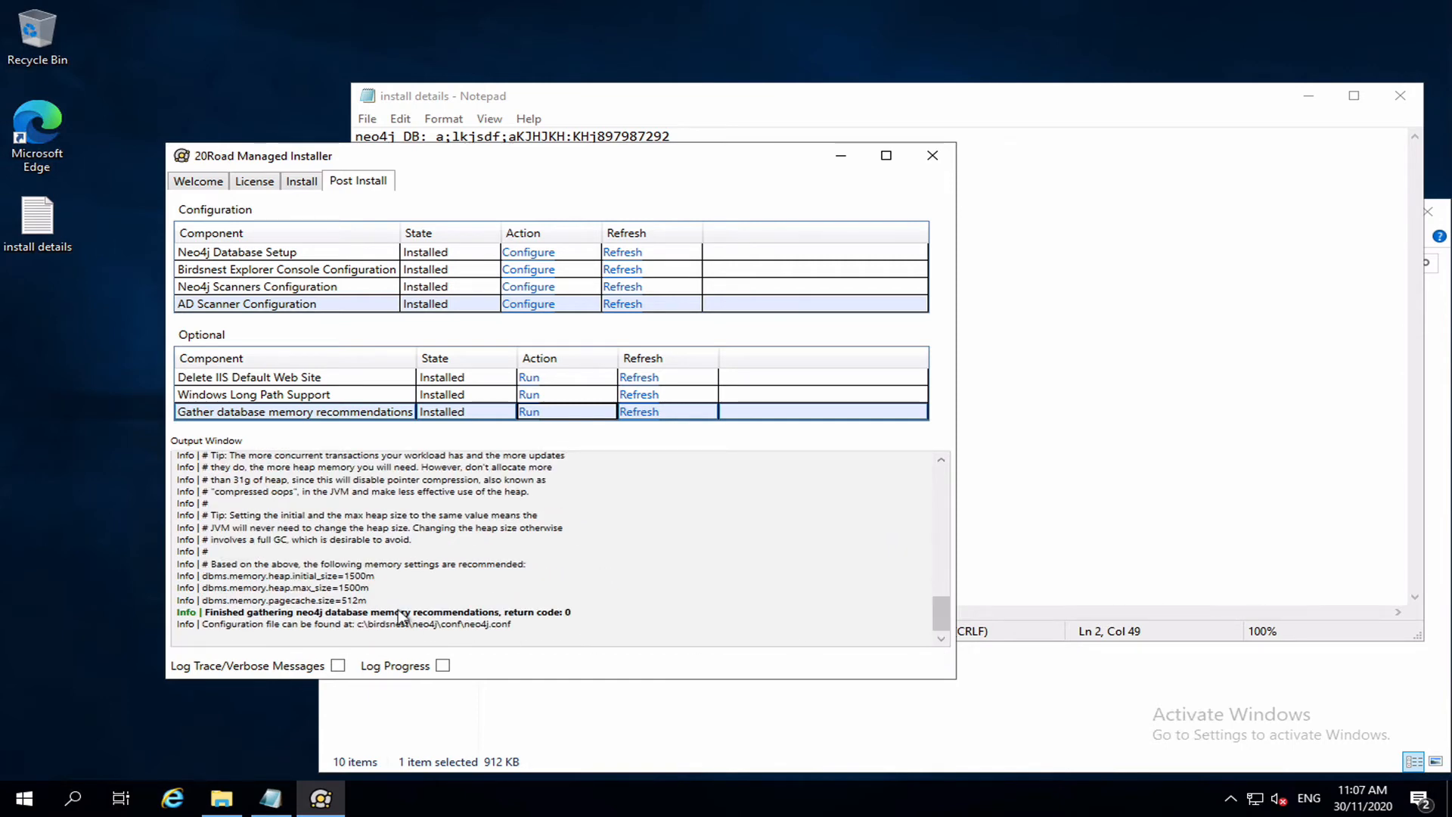
{"action": "left_click", "coordinate": [200, 575]}
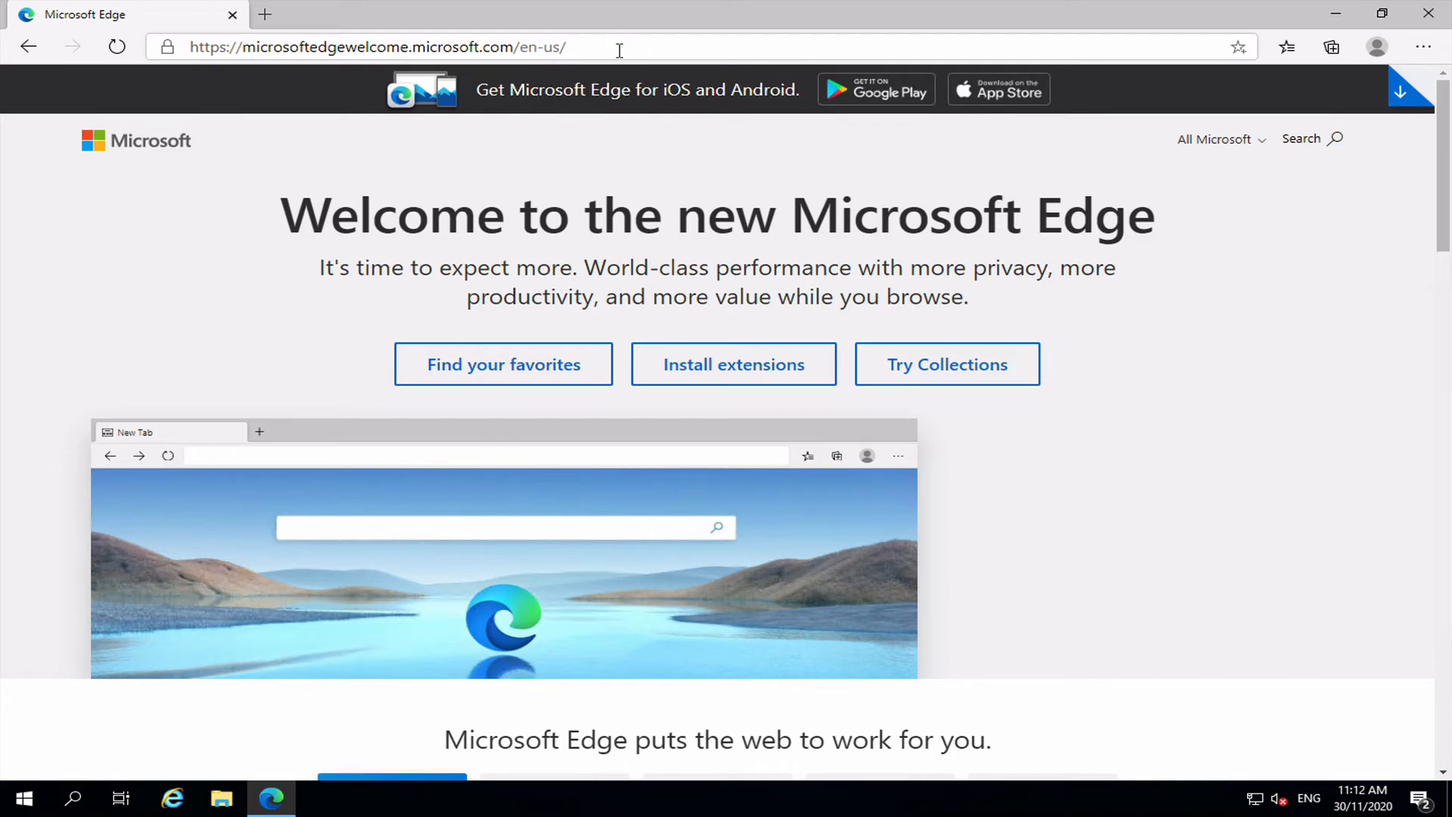
{"action": "left_click", "coordinate": [618, 50]}
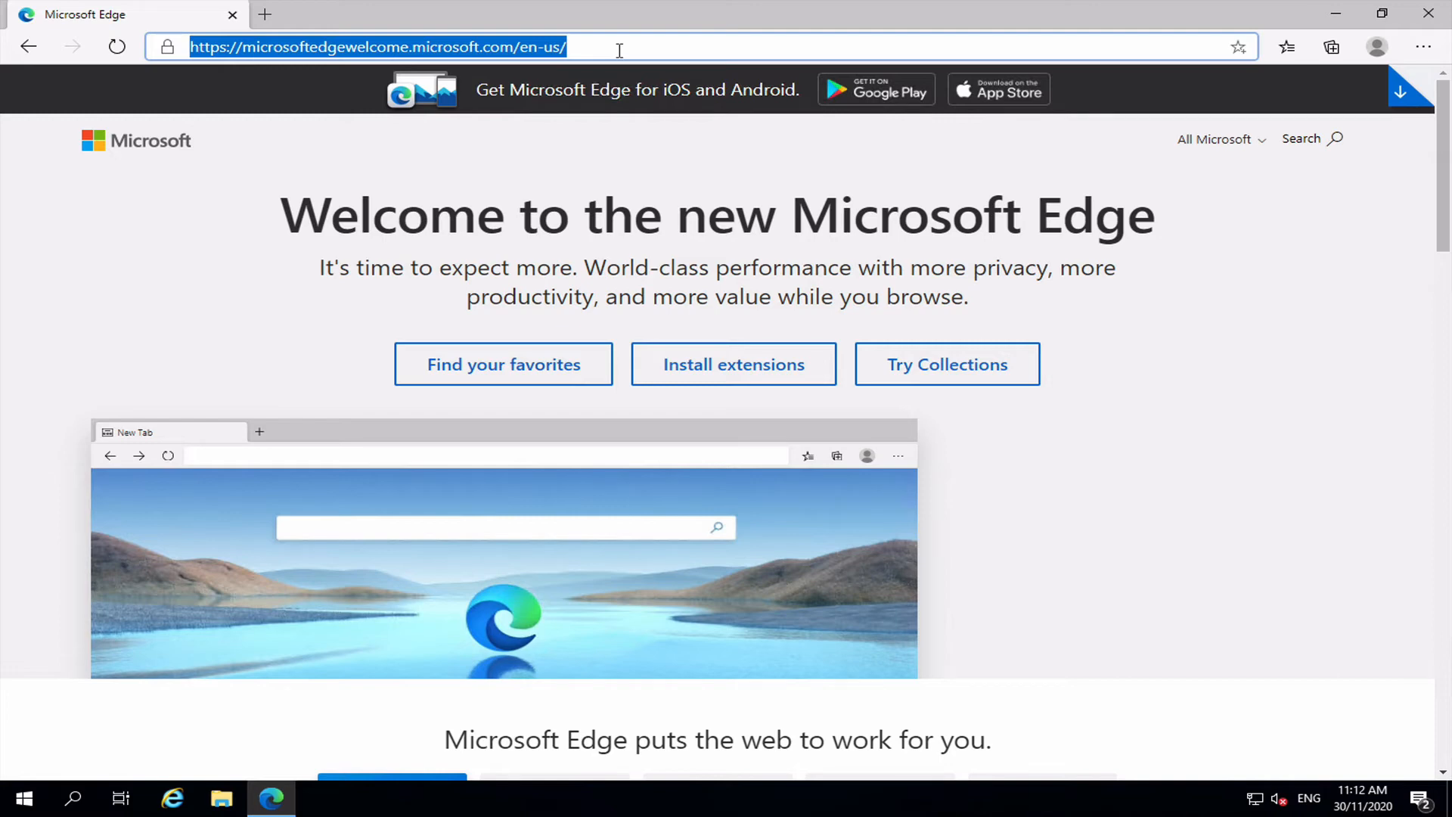
{"action": "type", "text": "htt"}
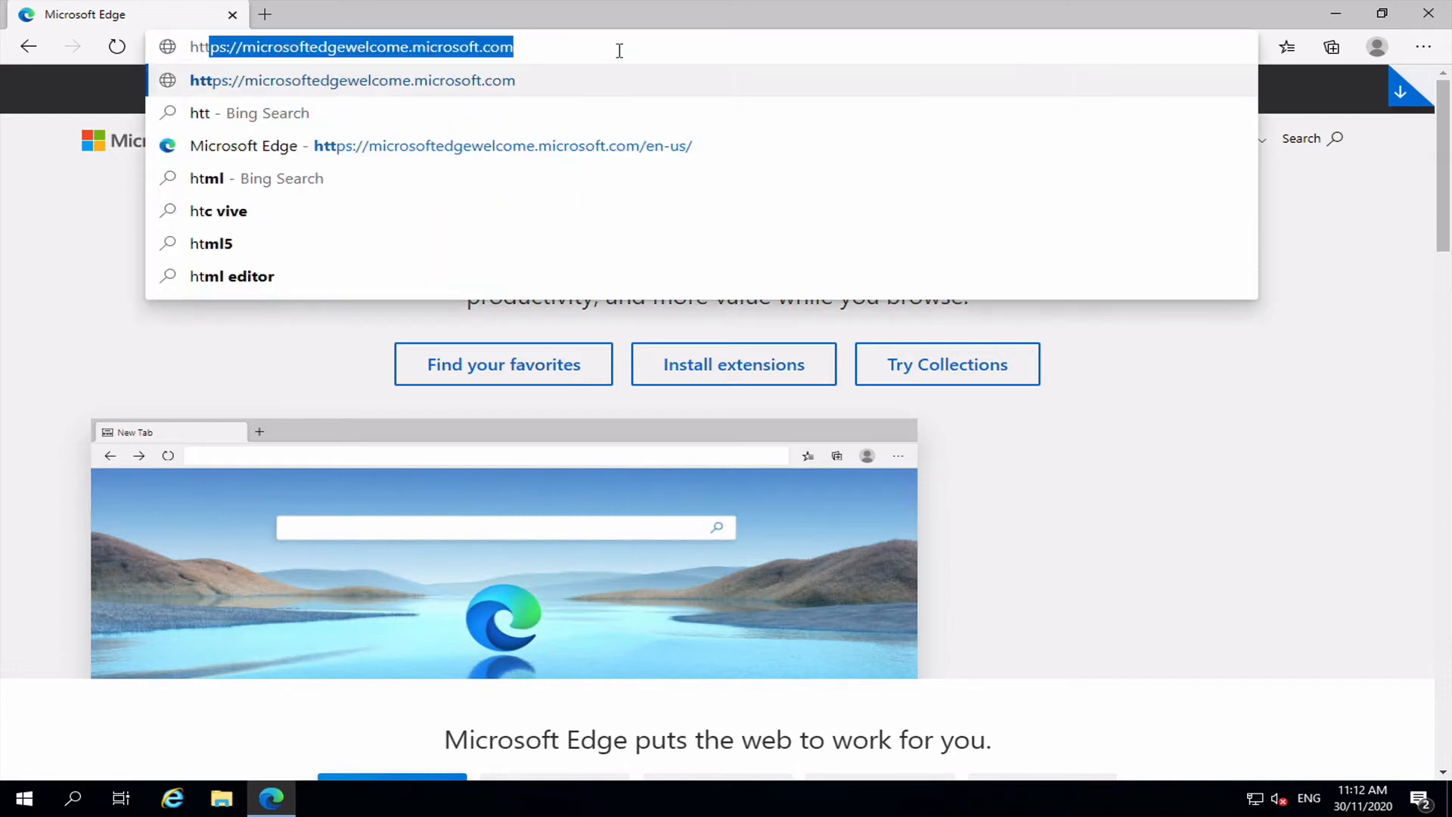
{"action": "type", "text": "ps://local"}
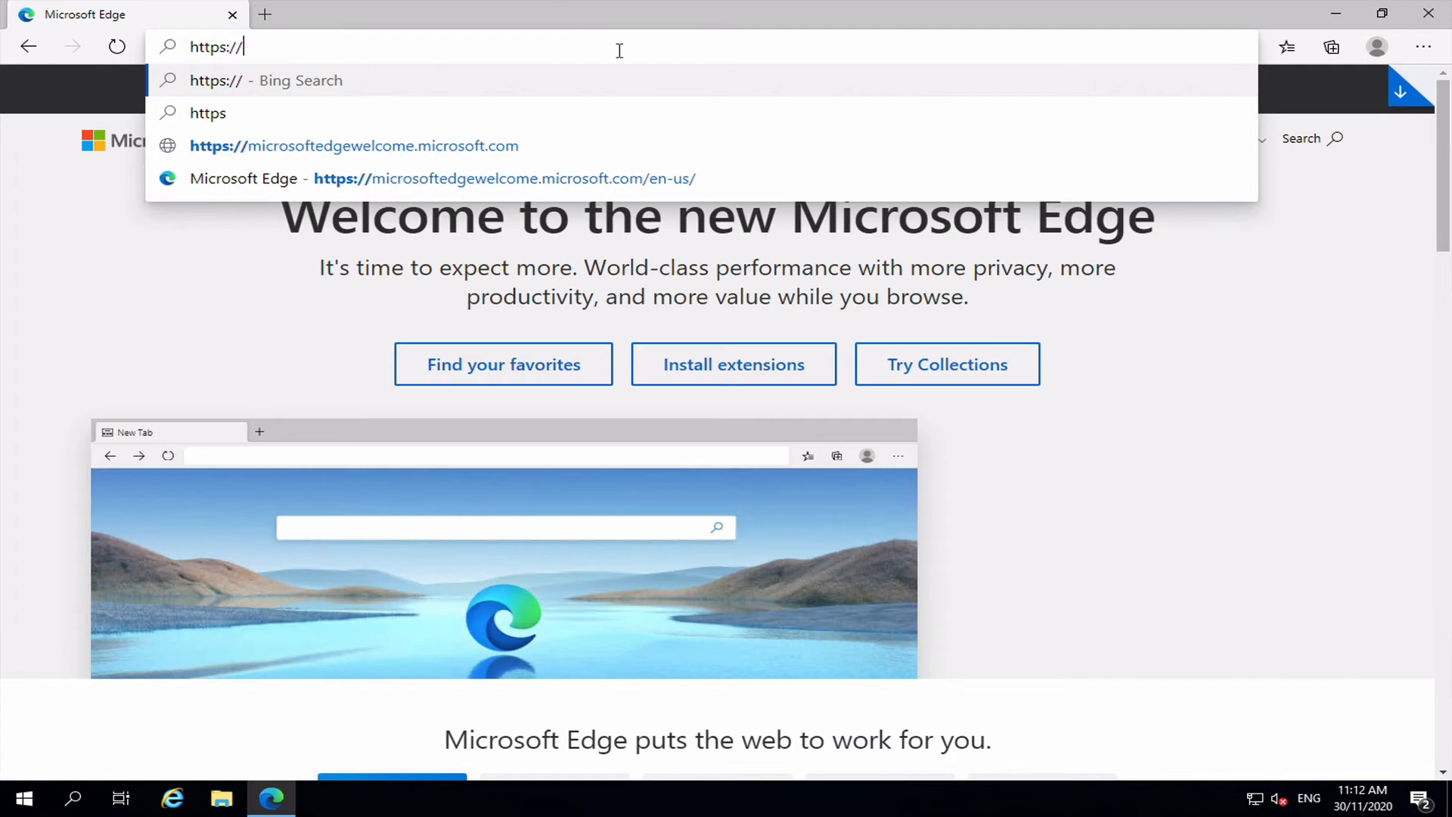
{"action": "type", "text": "host"}
{"action": "key", "text": "Return"}
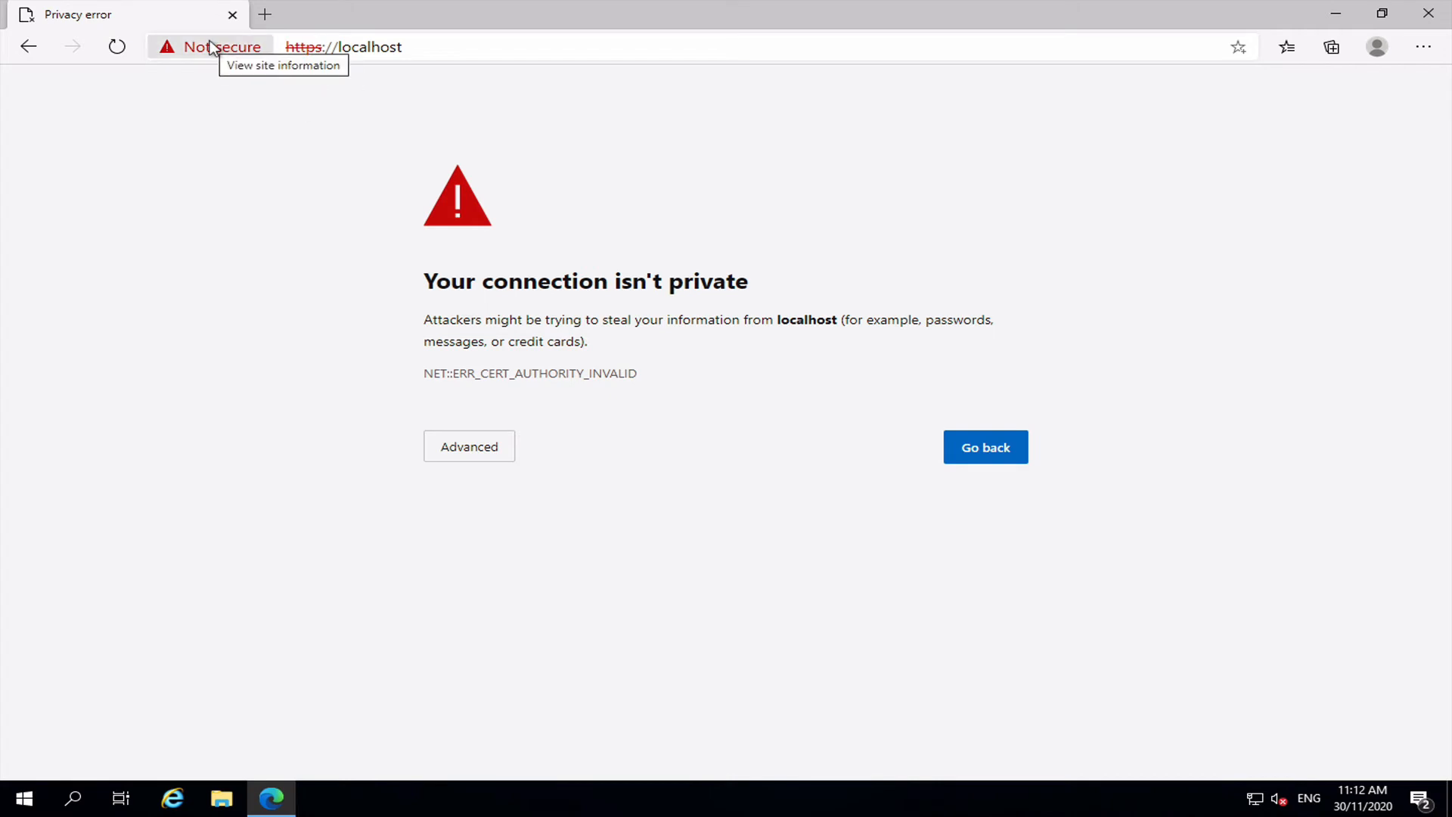
{"action": "left_click", "coordinate": [464, 444]}
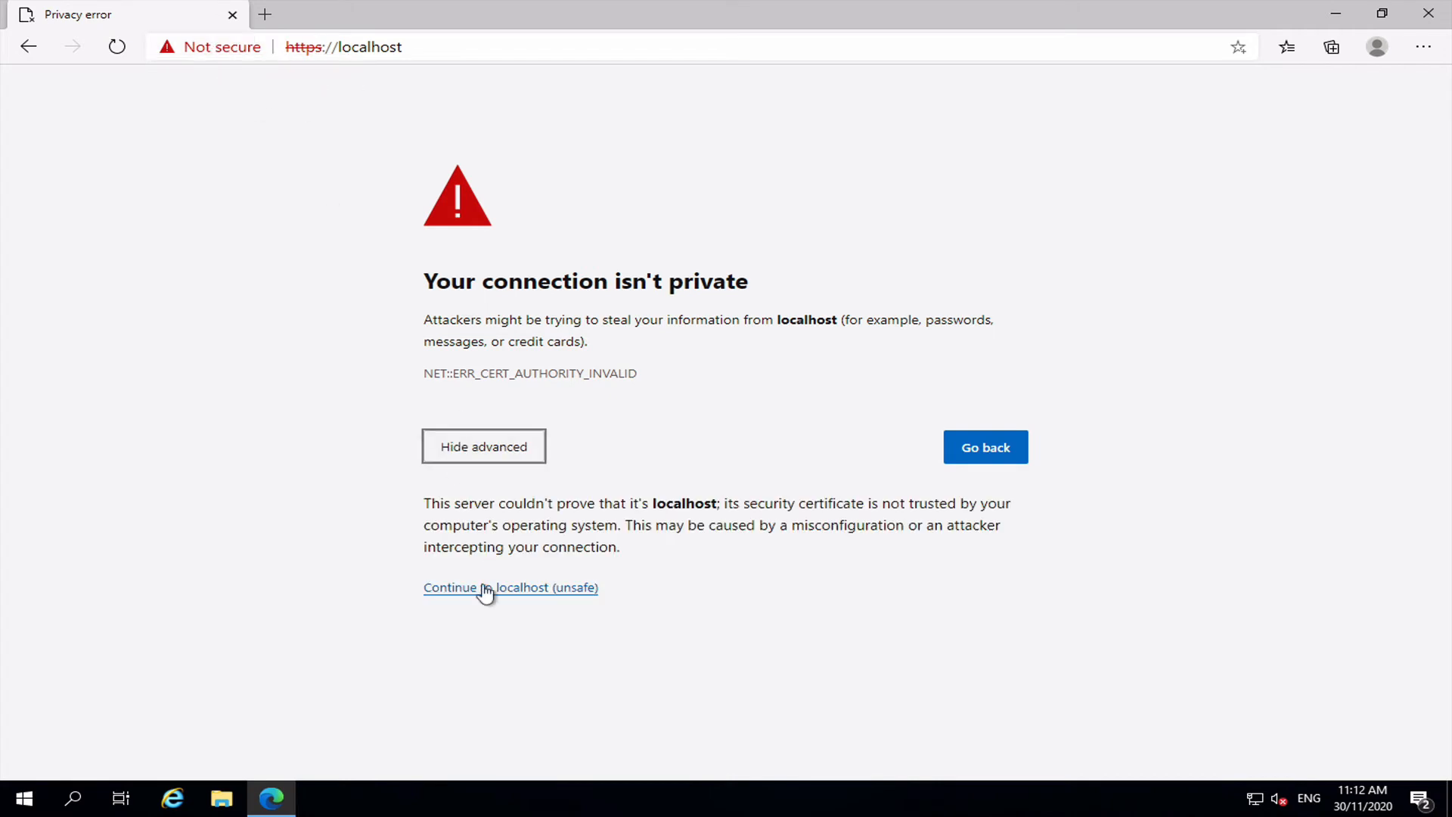
{"action": "left_click", "coordinate": [484, 589]}
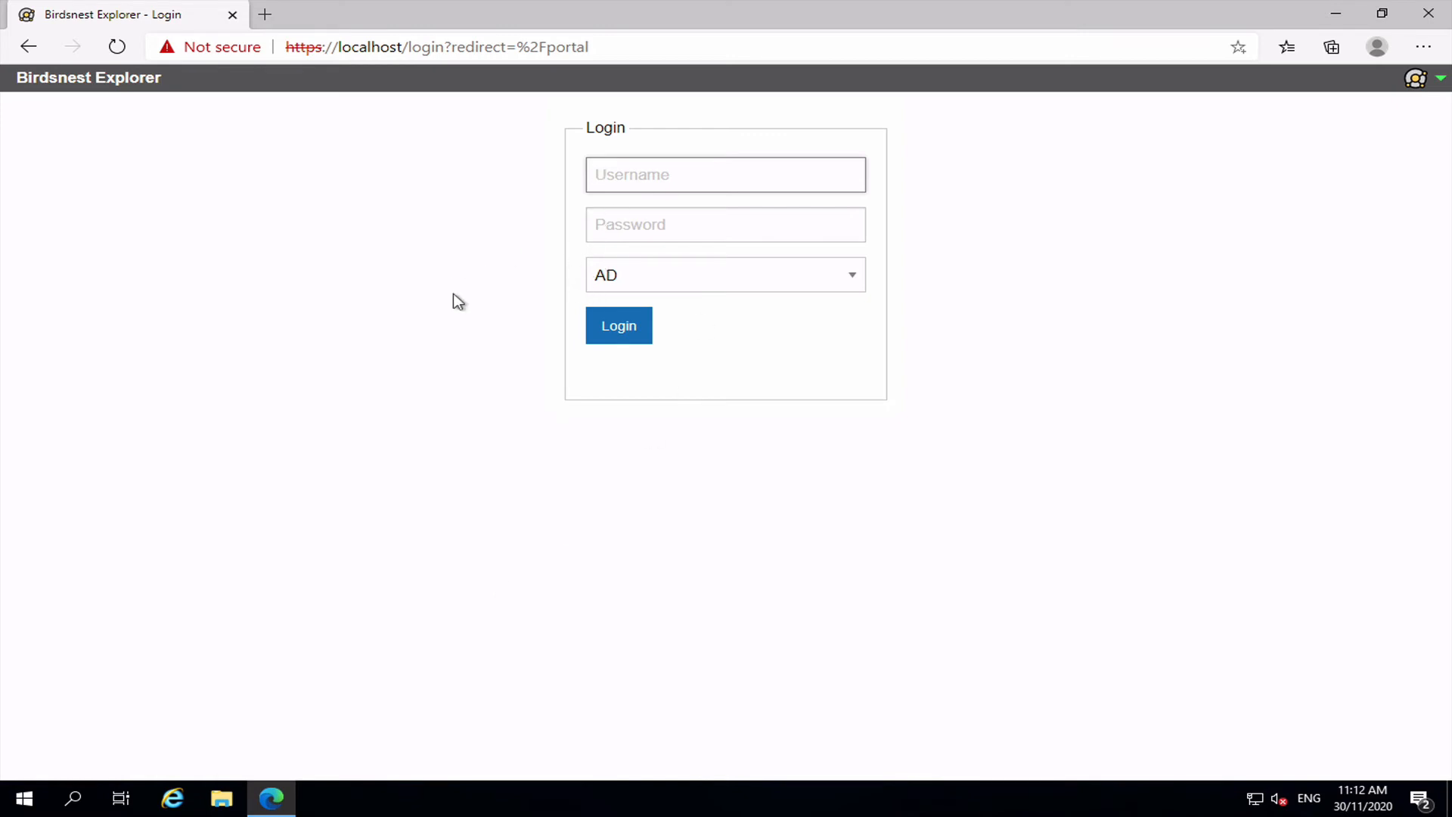
Log in with the username and password, then view Server Statistics (83 nodes, 0 relationships).
{"action": "type", "text": "mikep"}
{"action": "key", "text": "Tab"}
{"action": "type", "text": "***"}
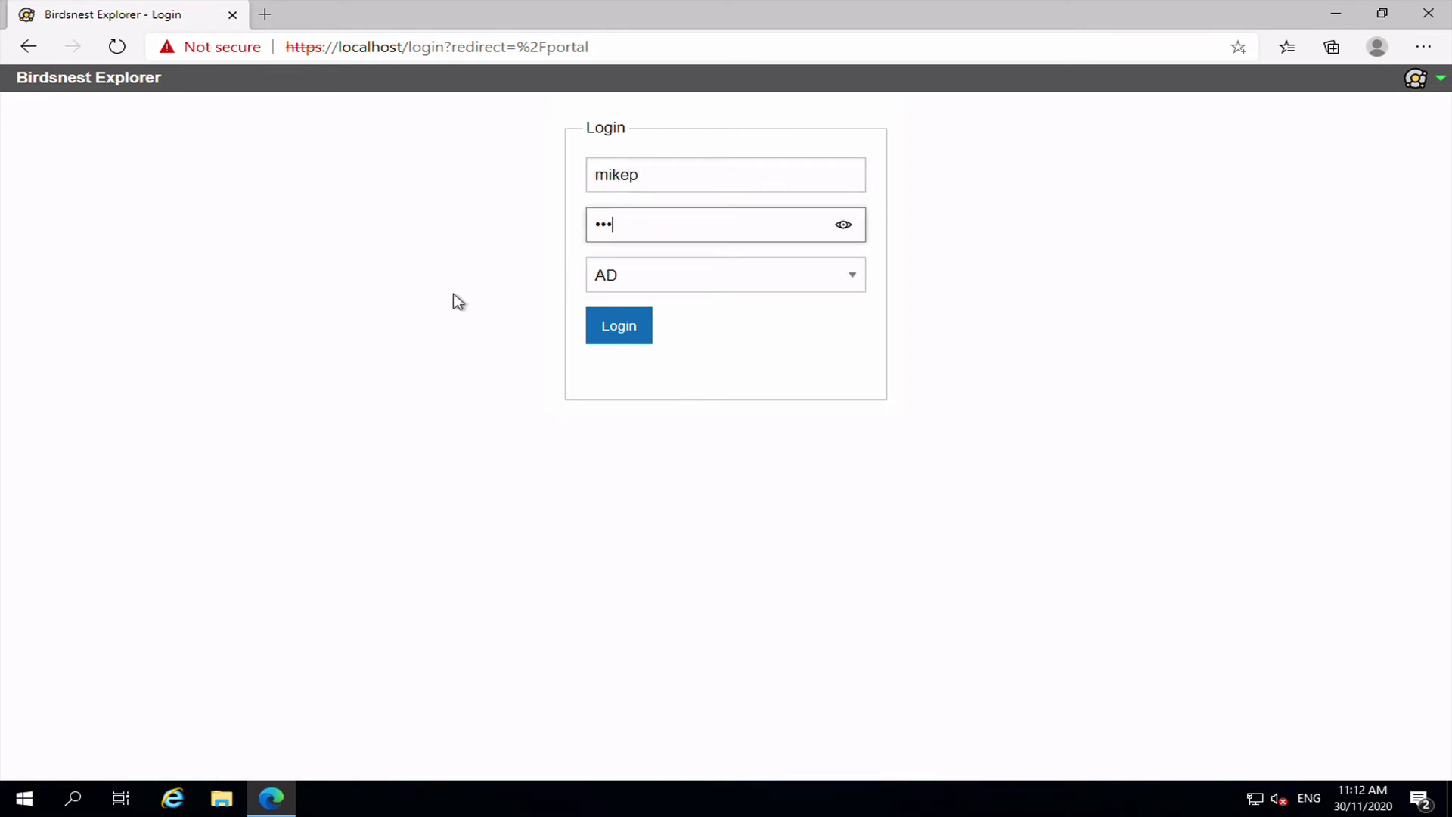
{"action": "type", "text": "*******"}
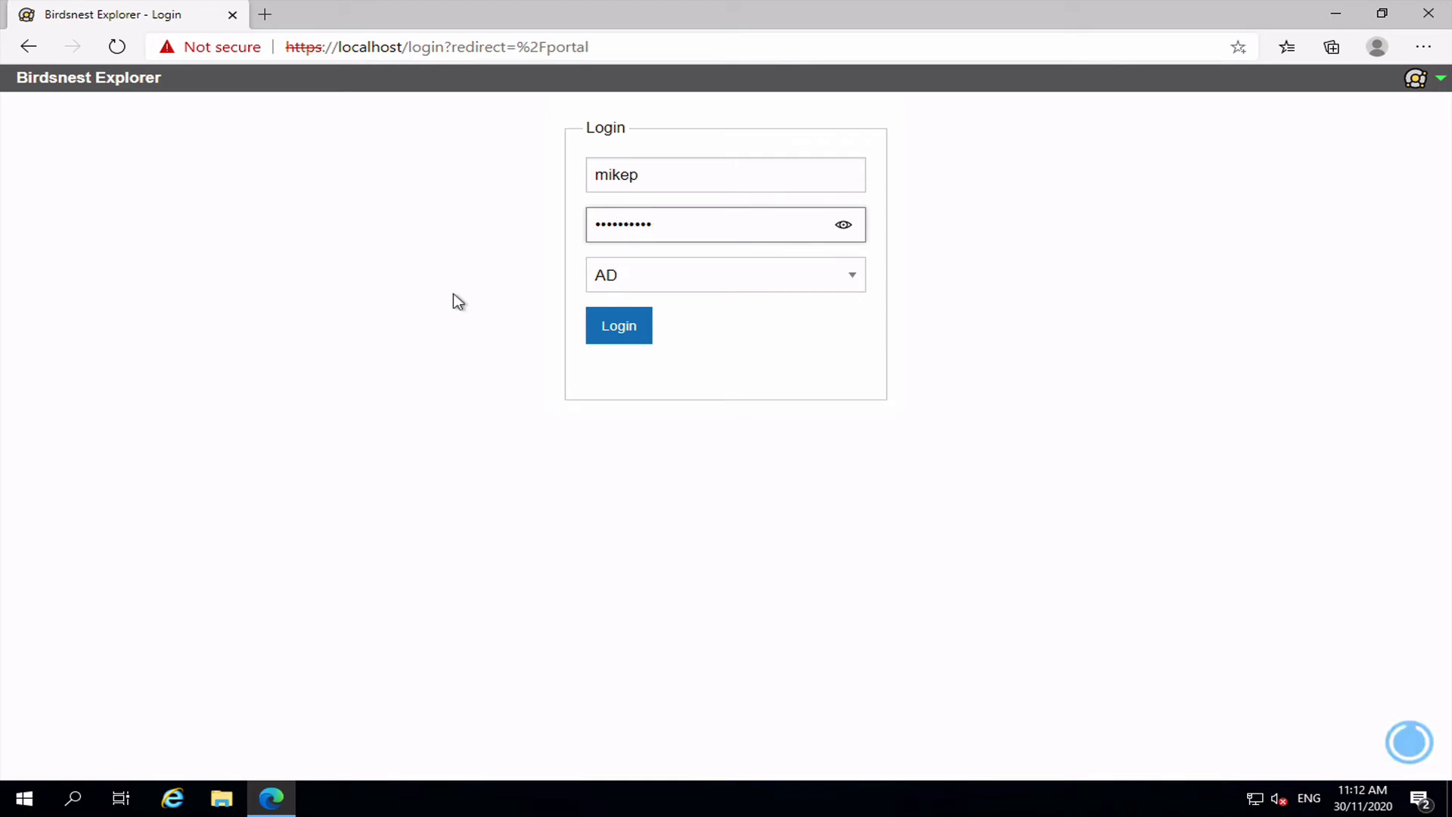
{"action": "key", "text": "Return"}
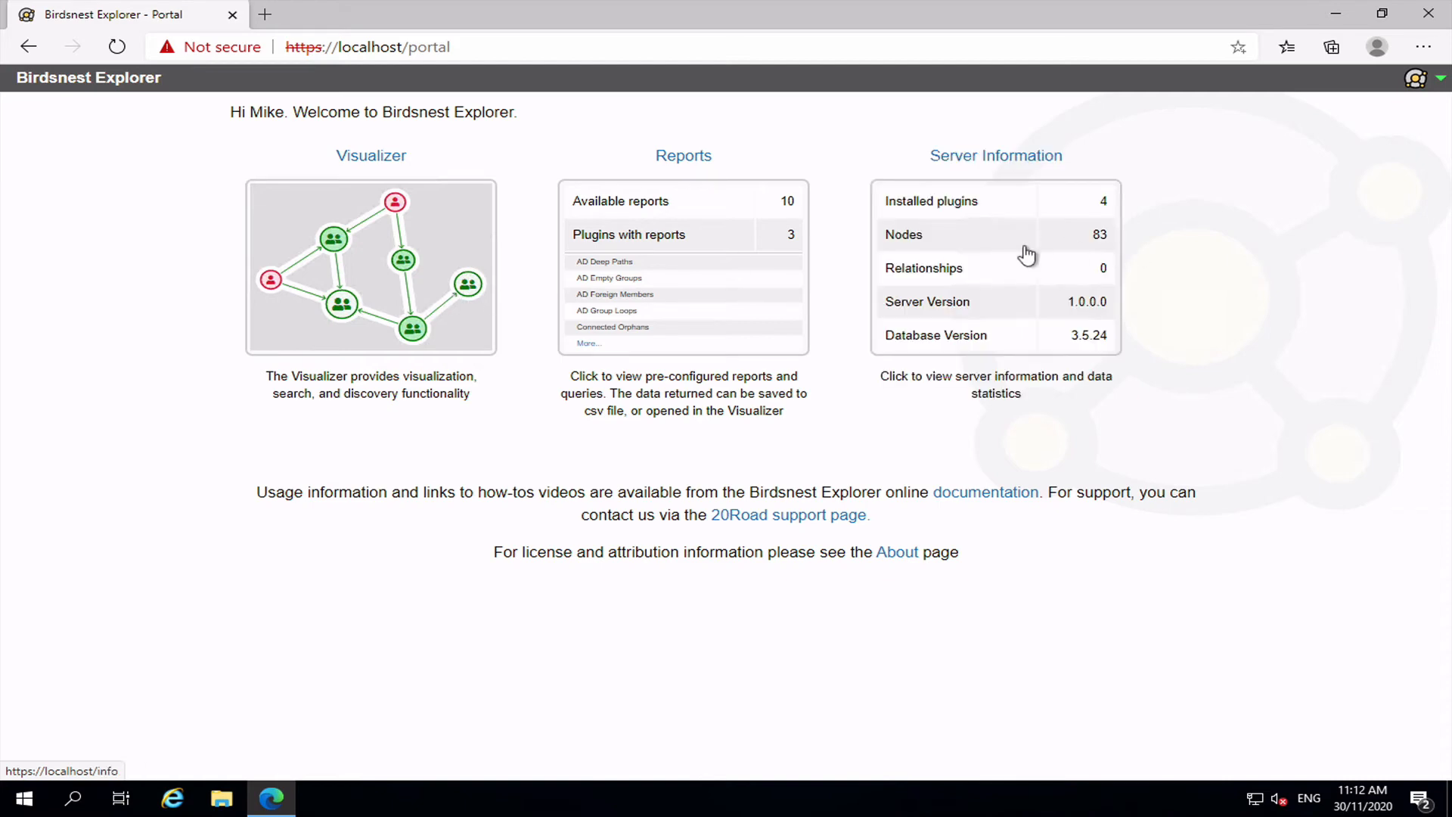
{"action": "left_click", "coordinate": [1024, 247]}
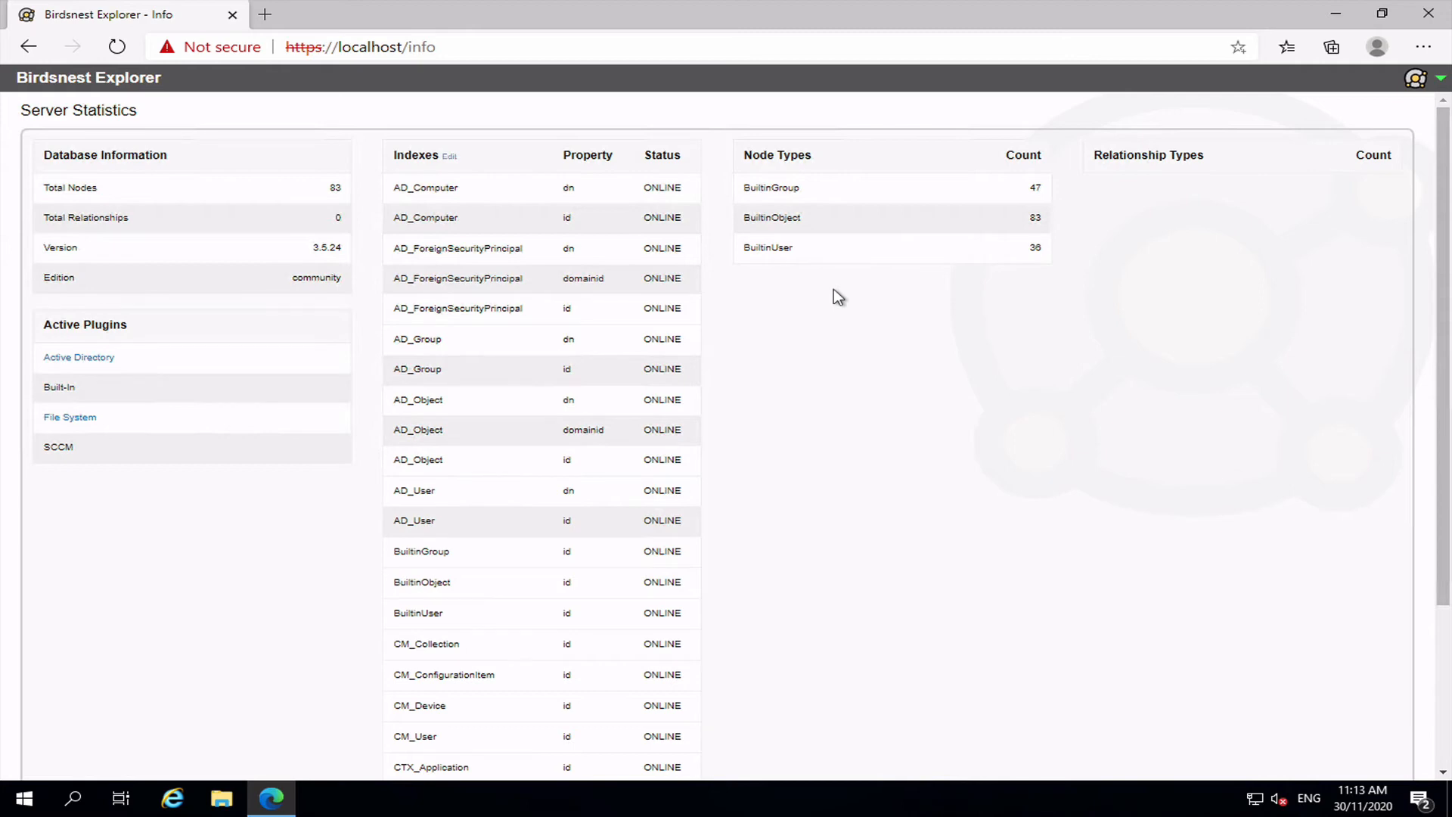
{"action": "left_click", "coordinate": [229, 794]}
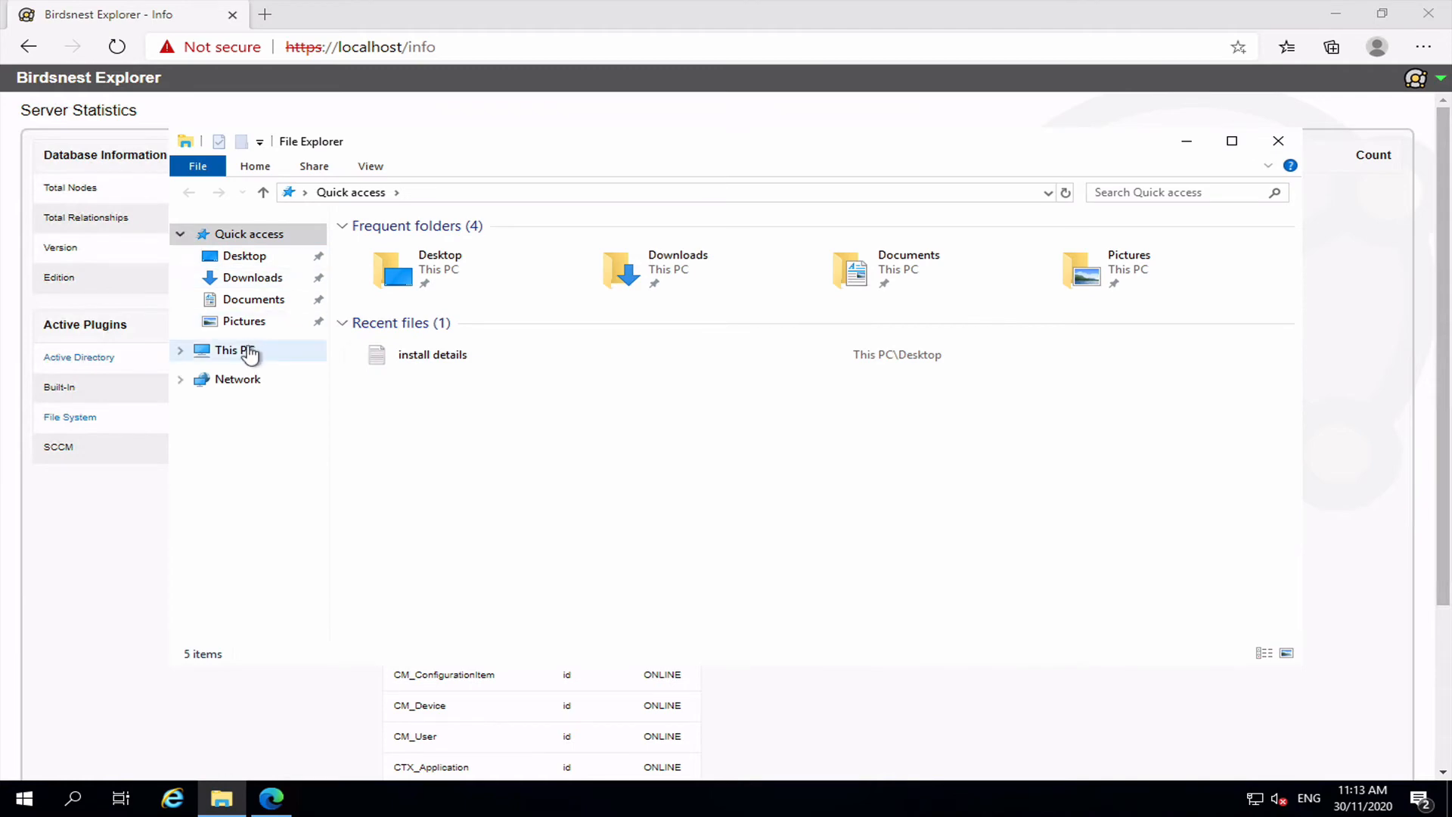
Open C:\birdsnest\Scanners, approving the folder access and administrator prompts.
{"action": "left_click", "coordinate": [259, 352]}
{"action": "double_click", "coordinate": [461, 434]}
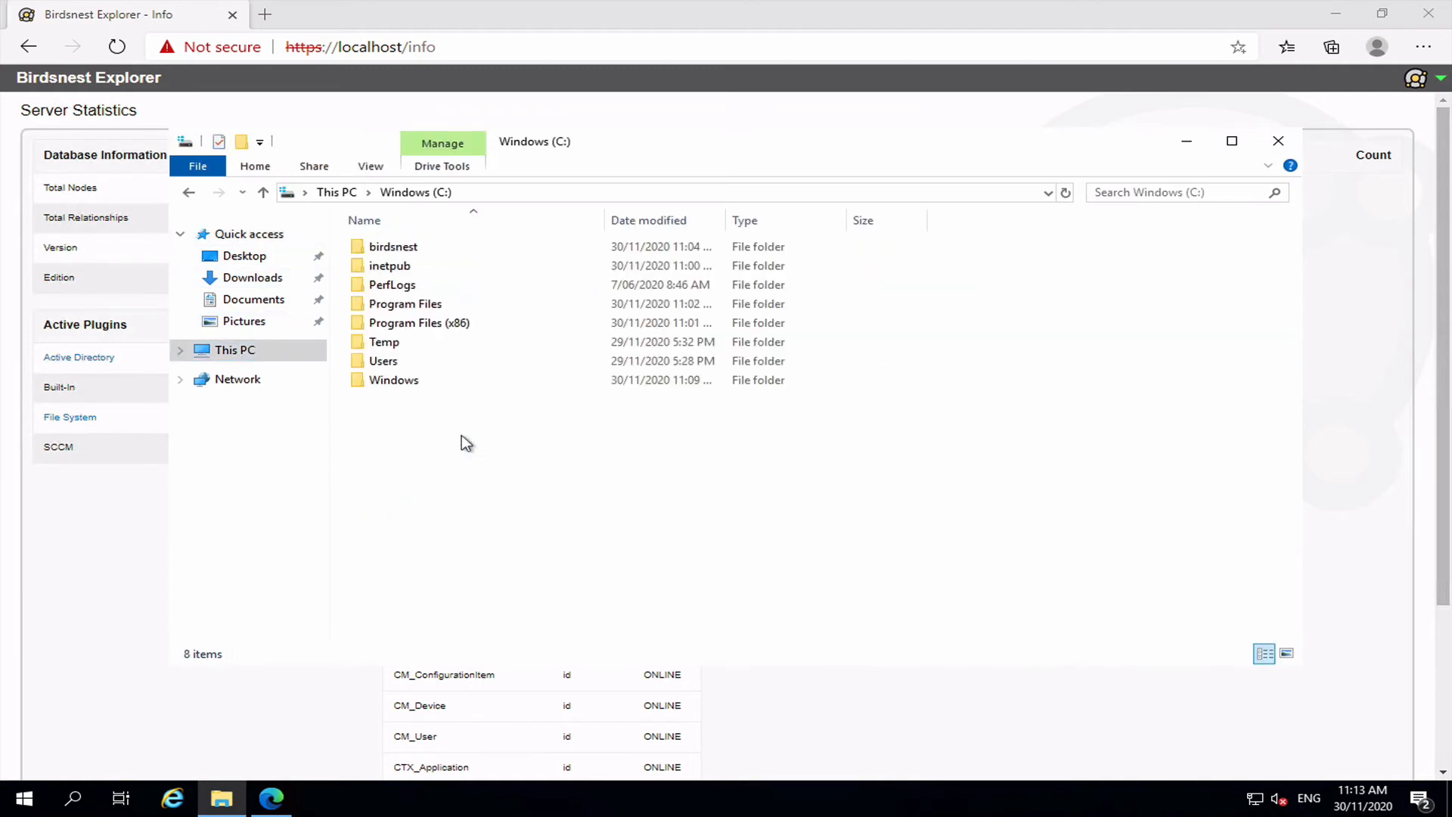
{"action": "double_click", "coordinate": [393, 247]}
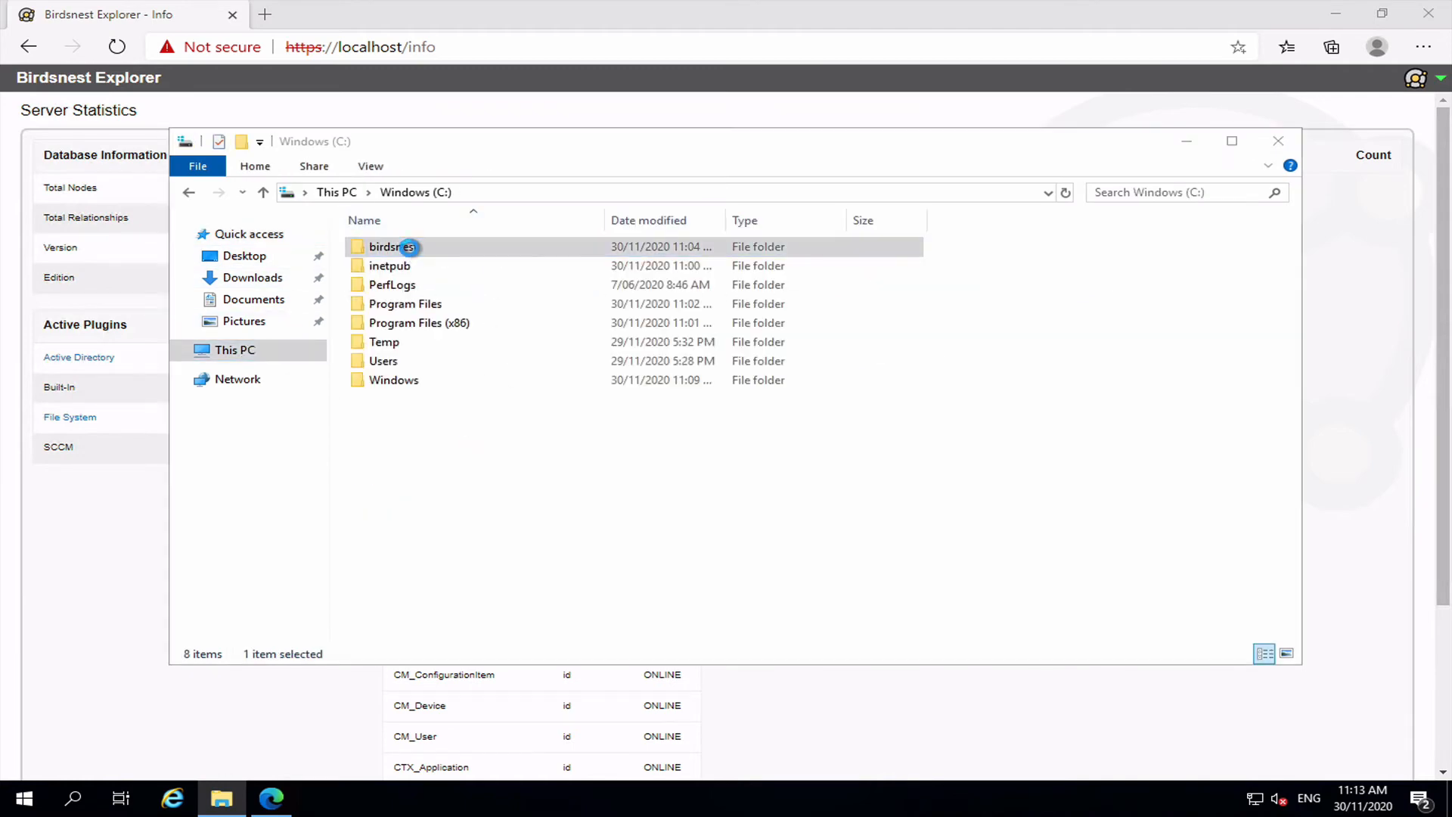
{"action": "left_click", "coordinate": [758, 421]}
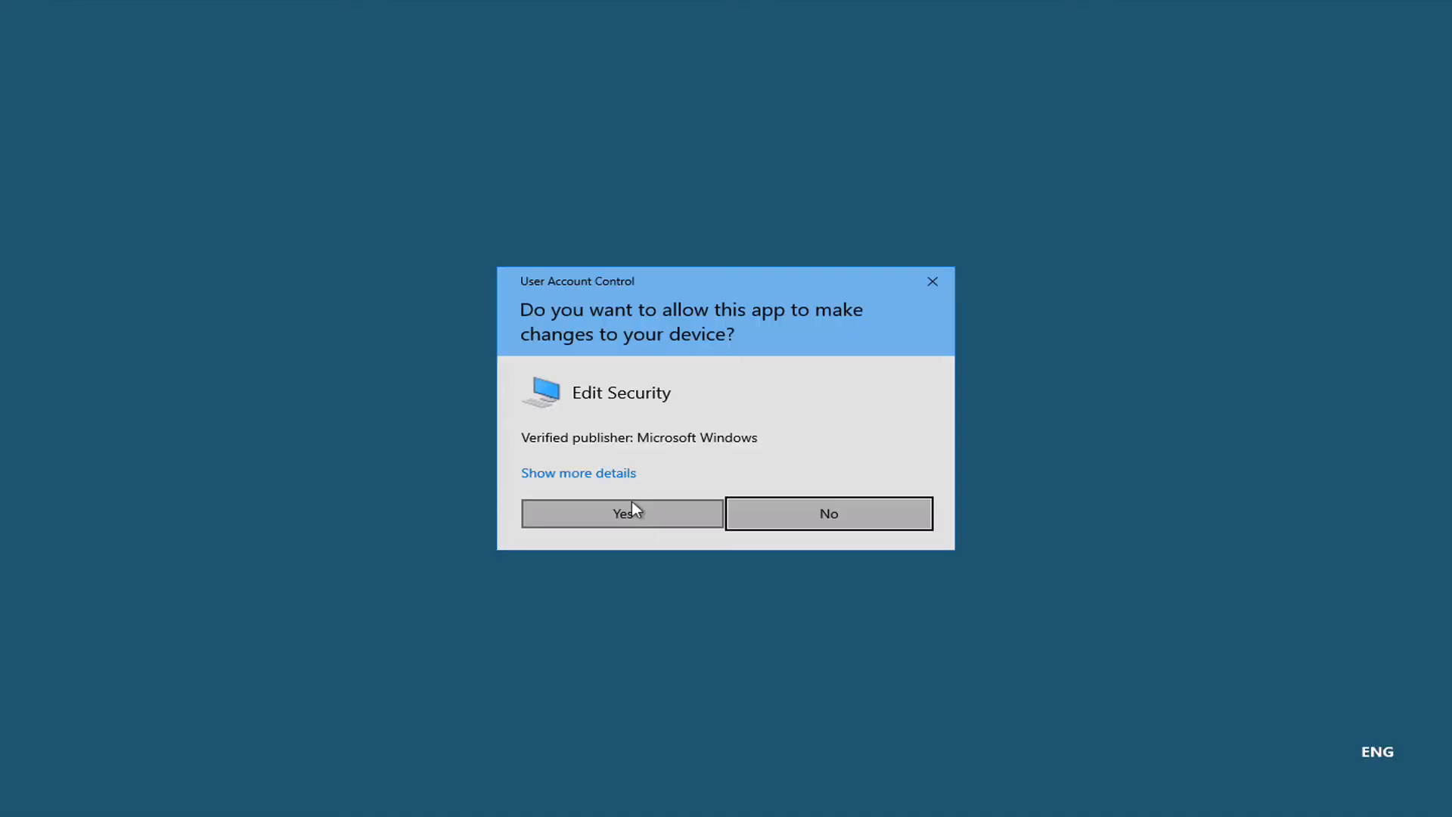
{"action": "left_click", "coordinate": [632, 502]}
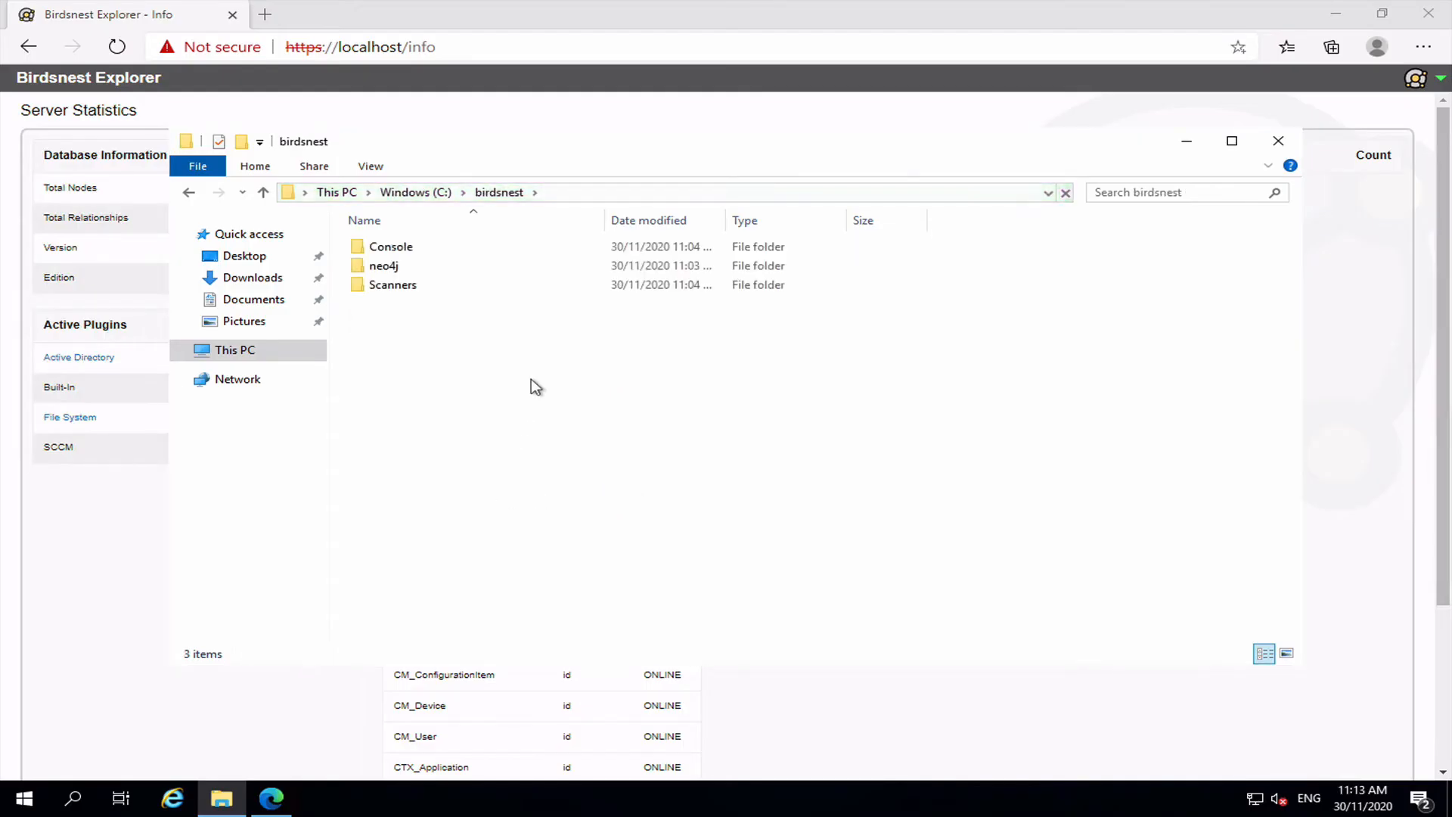
{"action": "left_click", "coordinate": [386, 294]}
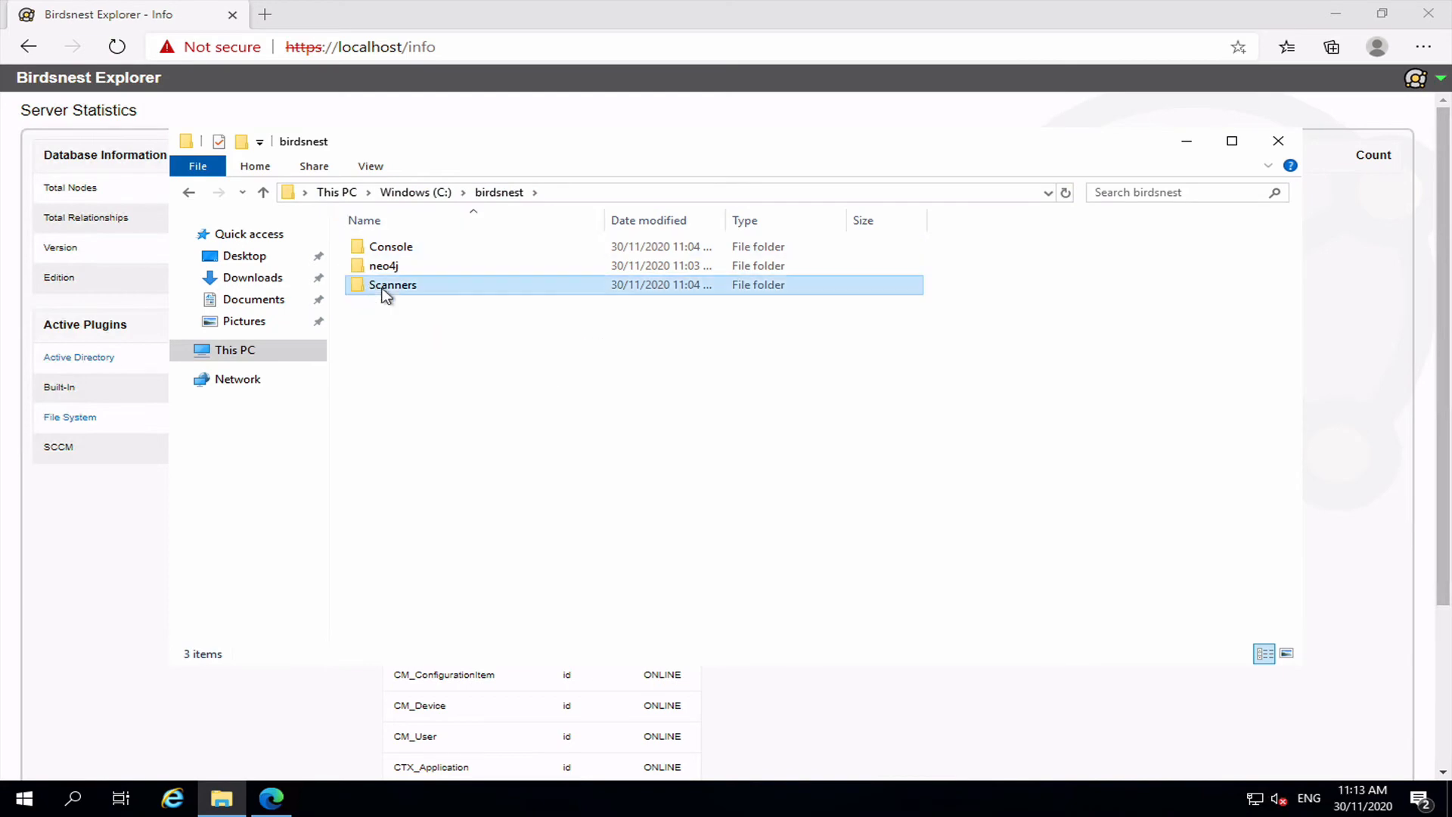
{"action": "double_click", "coordinate": [385, 293]}
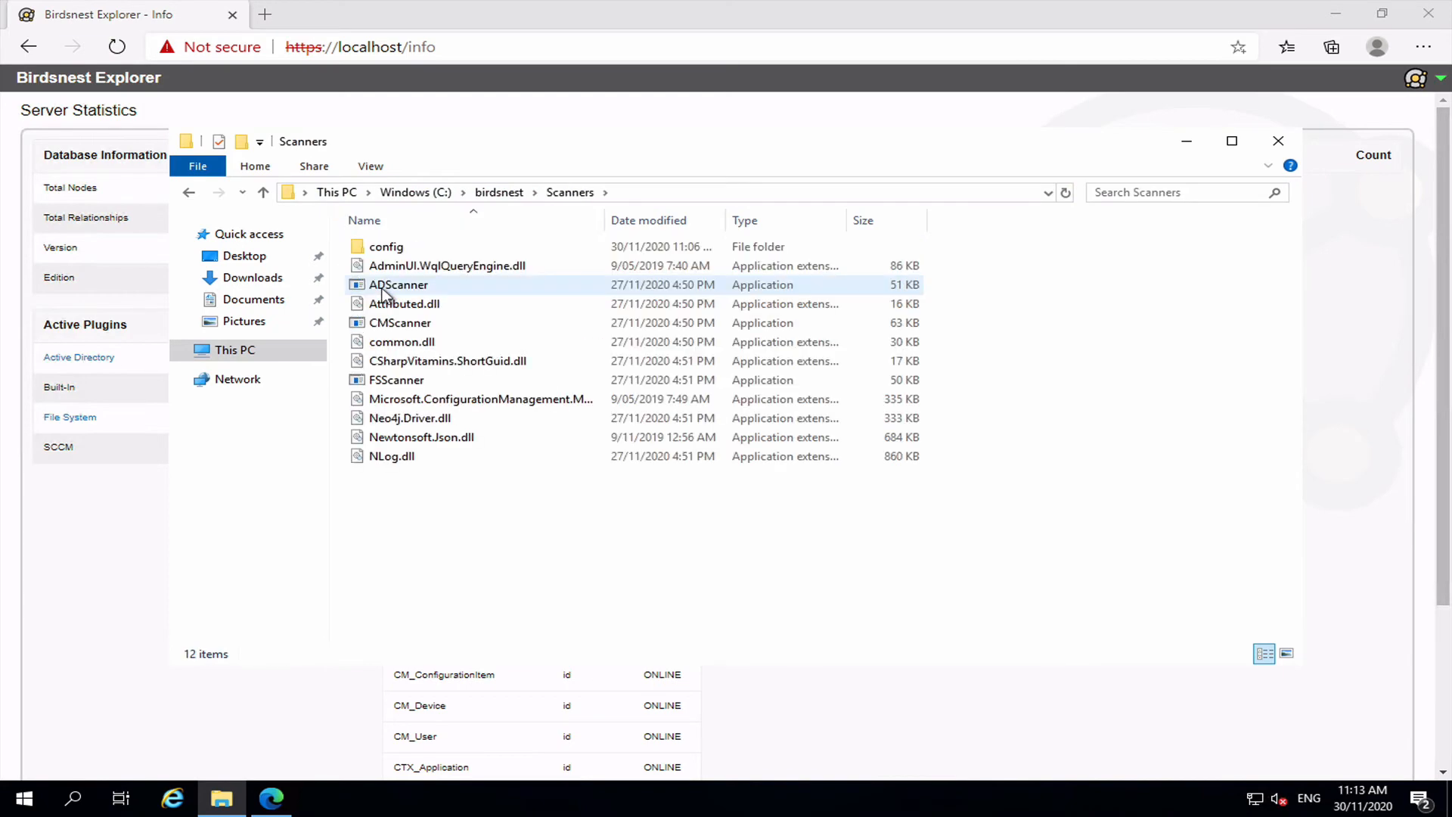
Run ADScanner and close its console once the scan finishes.
{"action": "left_click", "coordinate": [416, 286]}
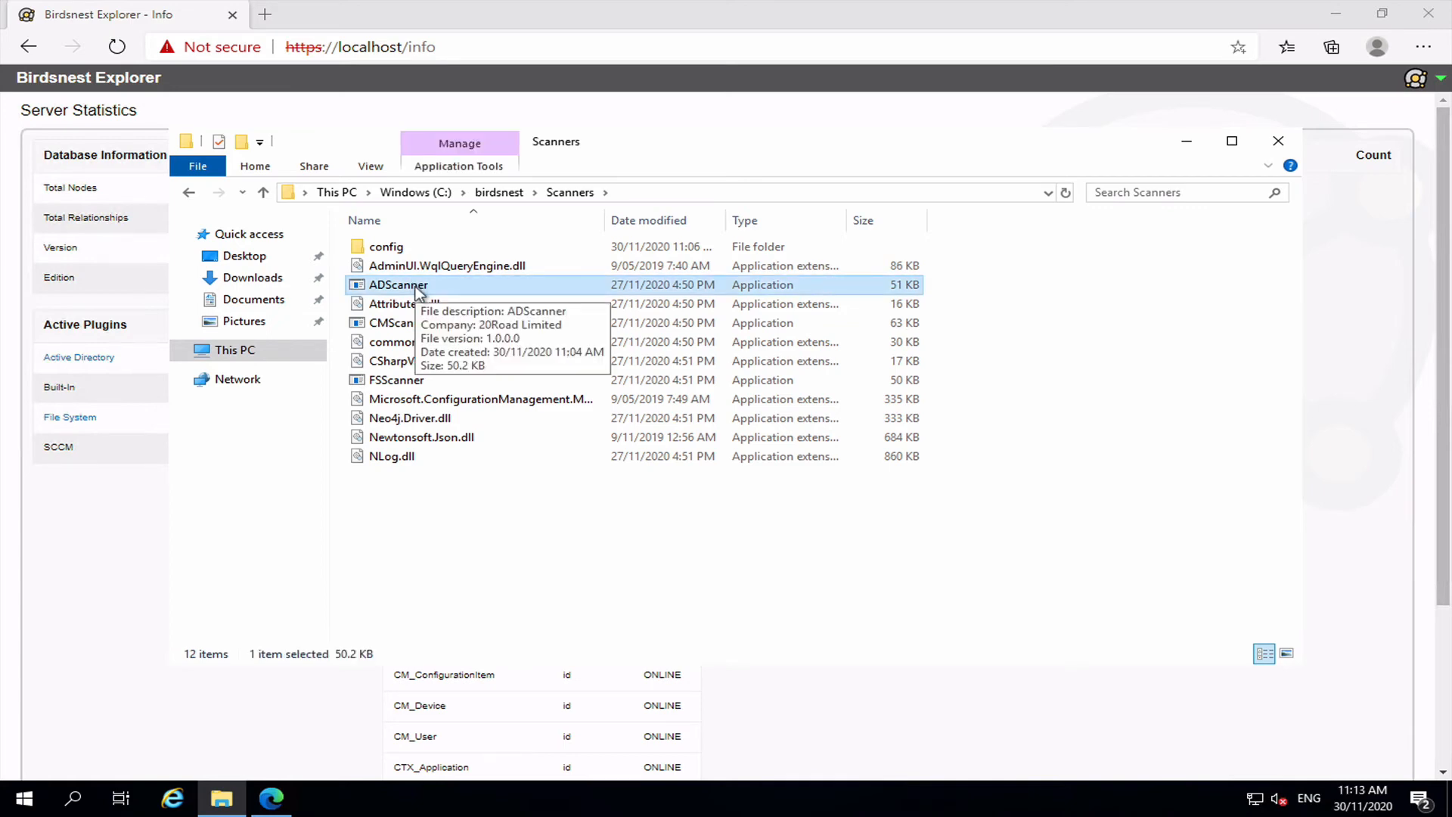
{"action": "double_click", "coordinate": [415, 285]}
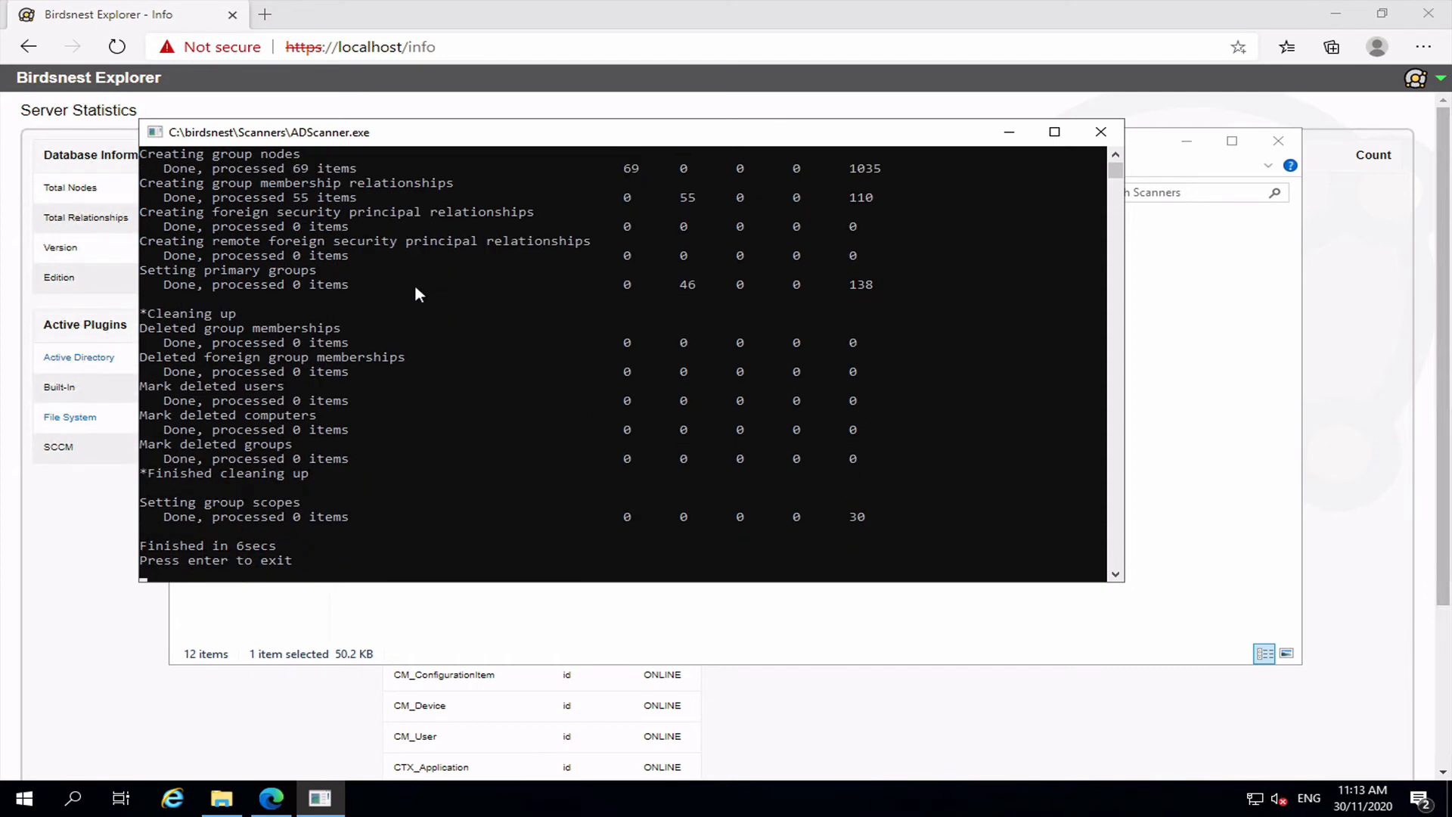
{"action": "key", "text": "Return"}
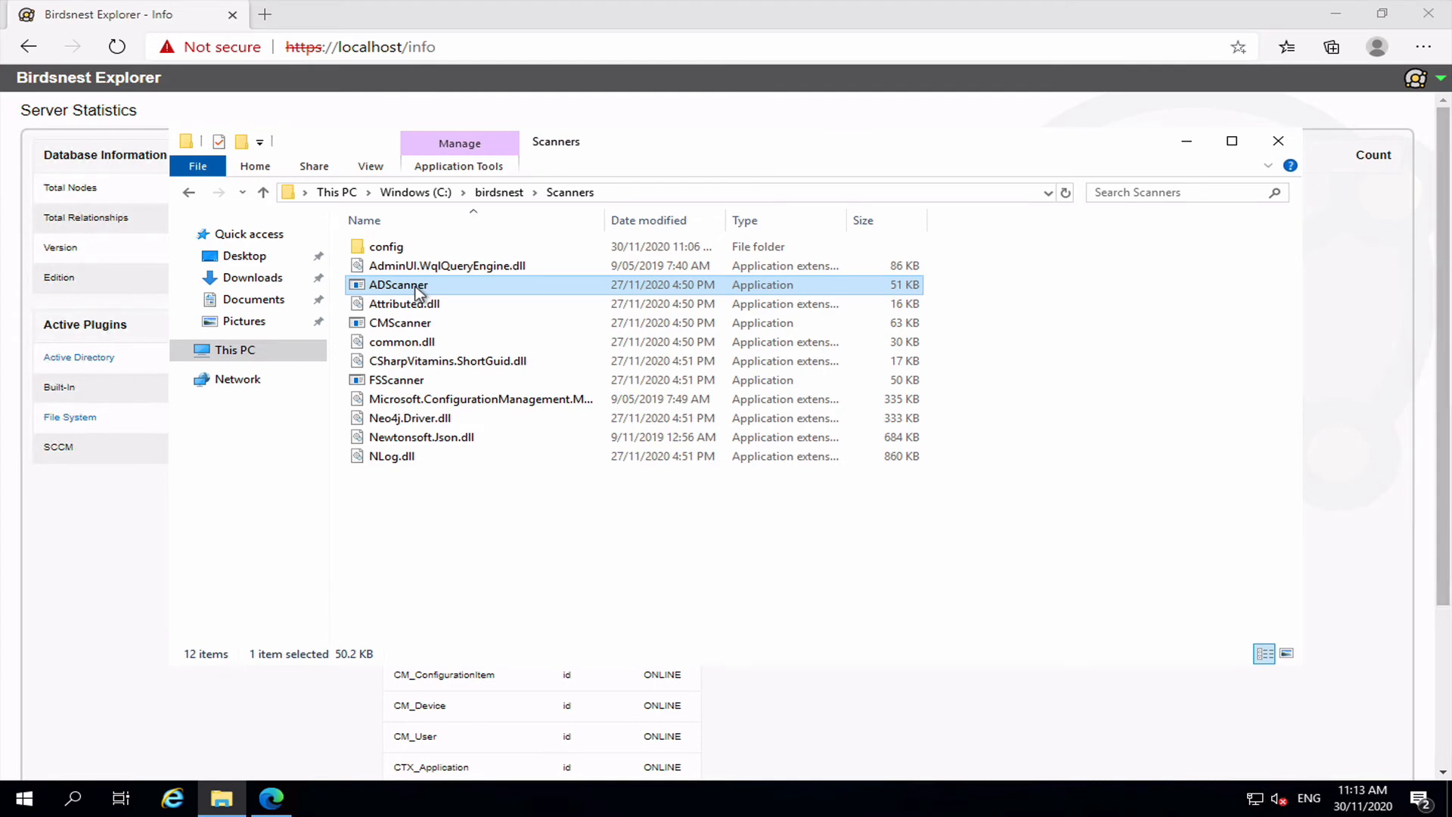
{"action": "left_click", "coordinate": [117, 578]}
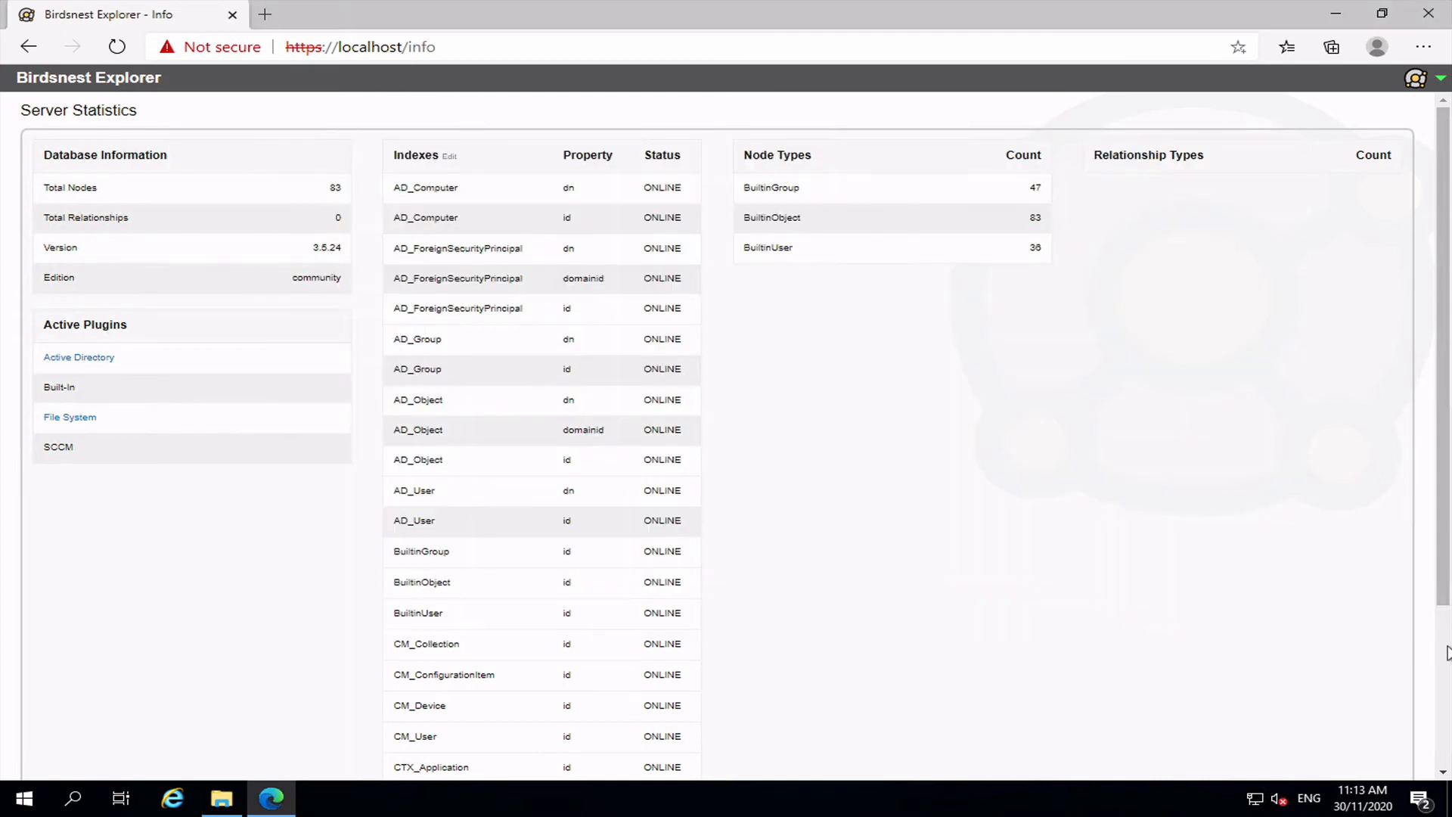
Refresh Server Statistics to show 206 nodes, 202 relationships and 101 AD_MEMBER_OF links.
{"action": "scroll", "coordinate": [1390, 745], "scroll_direction": "down", "scroll_amount": 3}
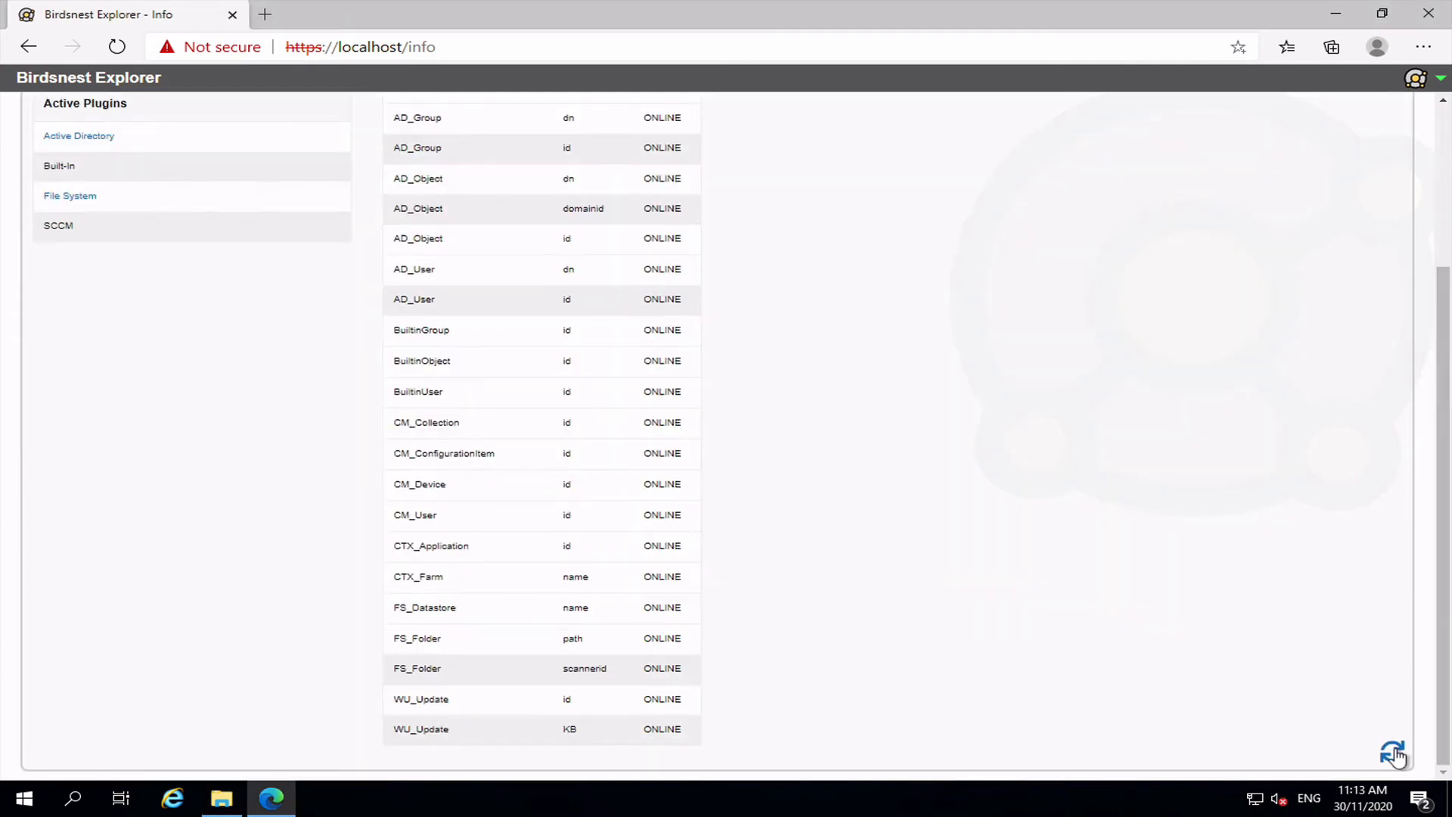
{"action": "left_click", "coordinate": [1392, 752]}
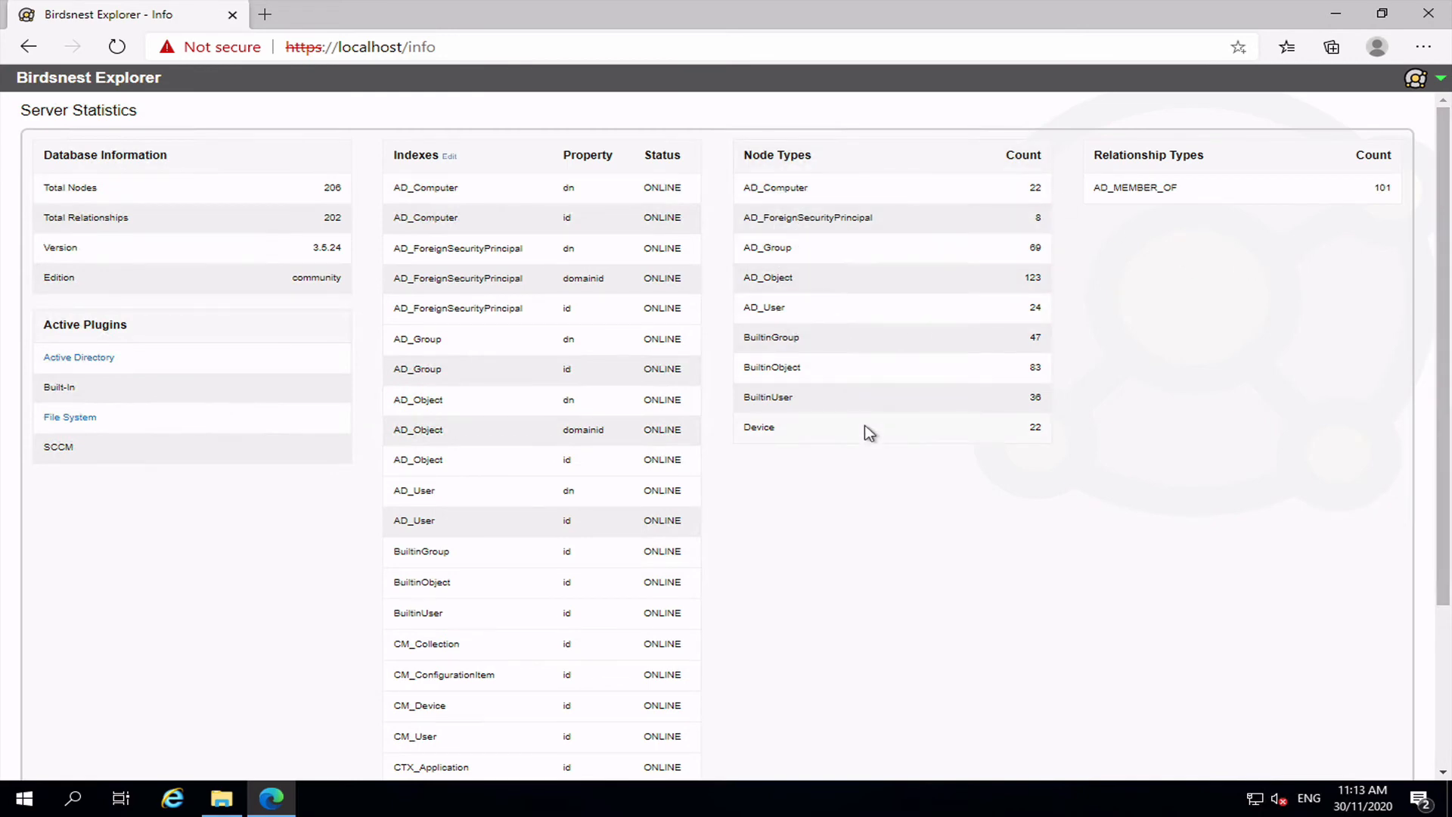
{"action": "left_click", "coordinate": [216, 804]}
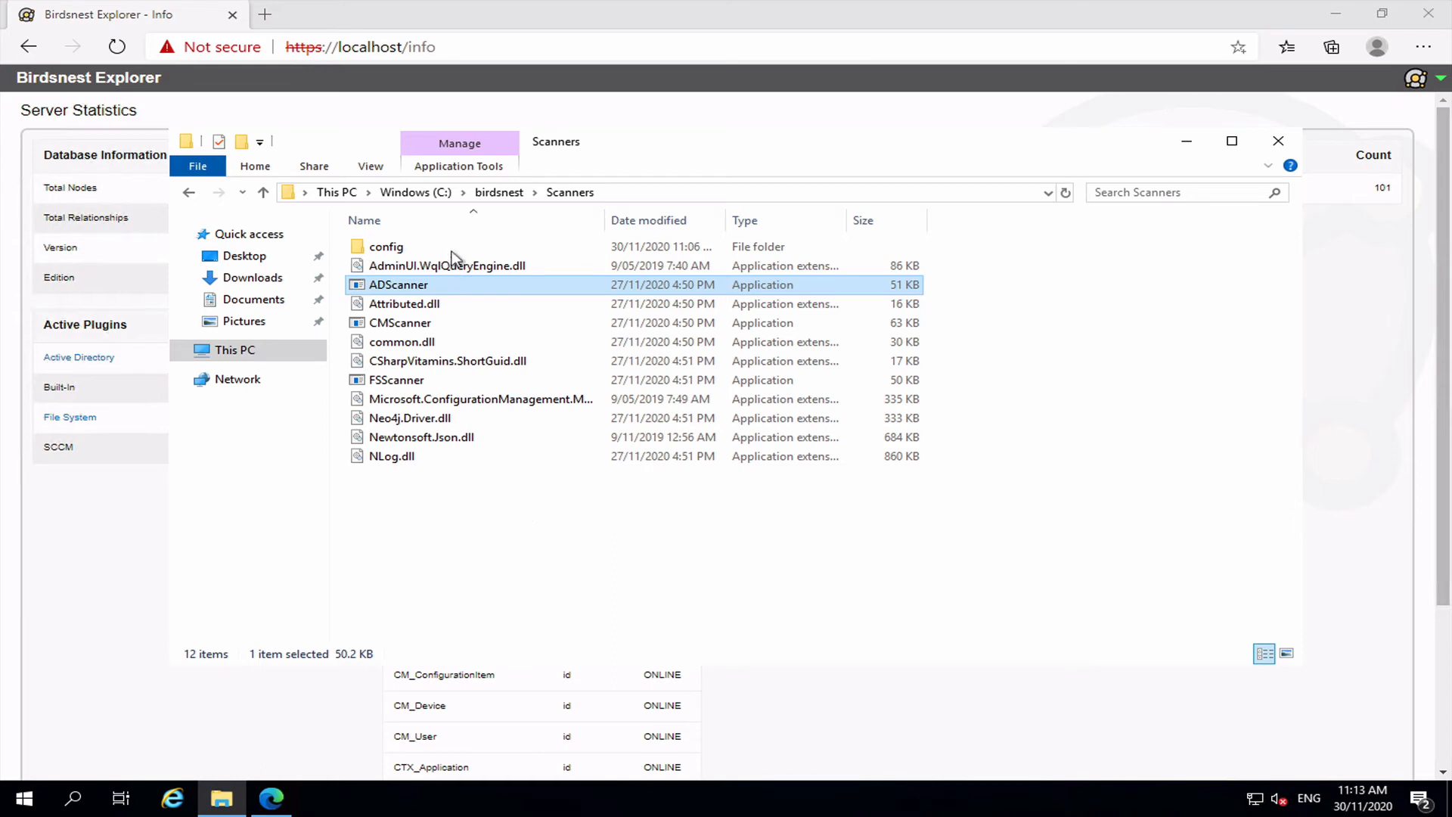
Open the Scanners config folder.
{"action": "left_click", "coordinate": [402, 247]}
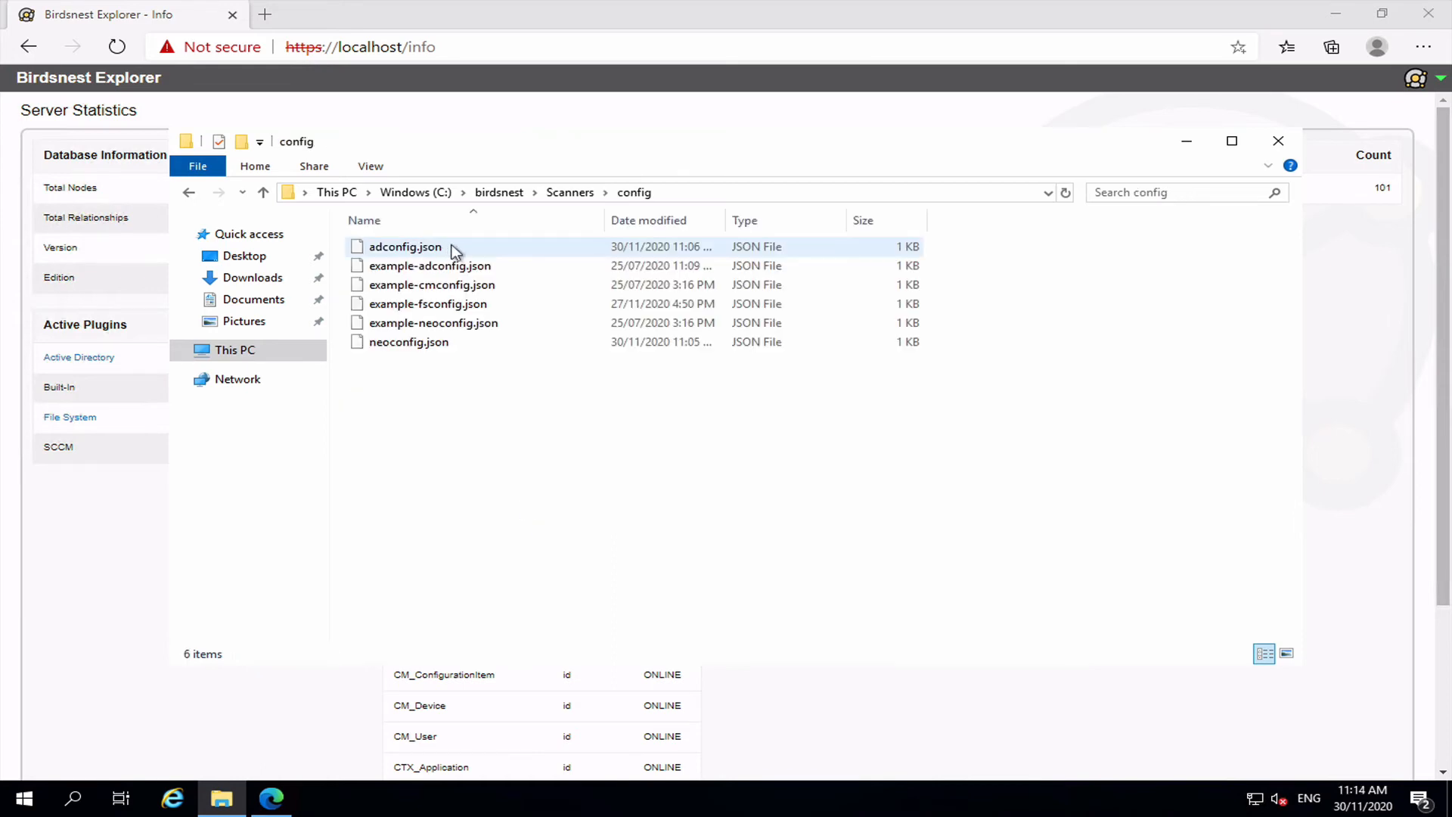
{"action": "left_click", "coordinate": [436, 249]}
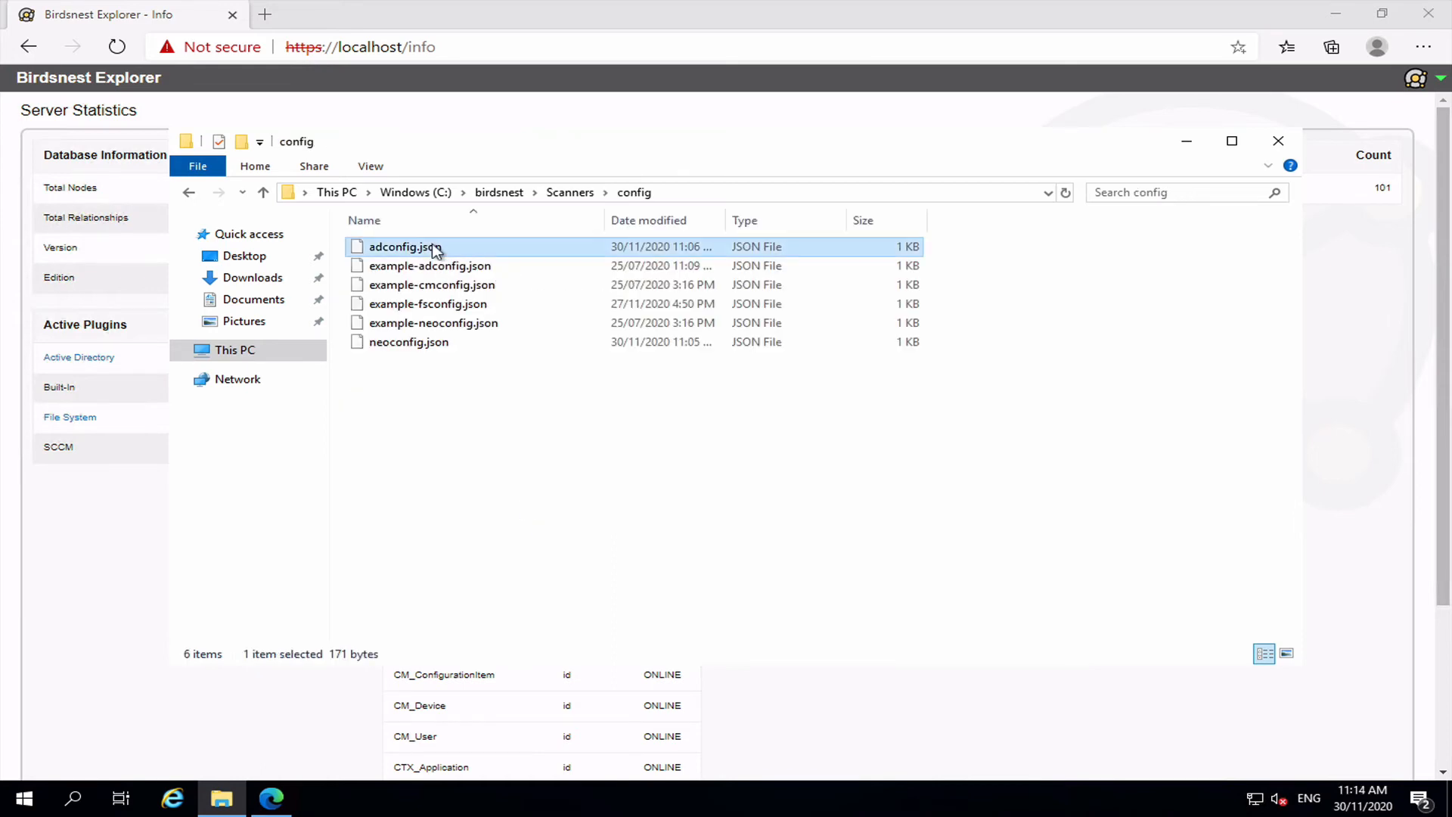
{"action": "right_click", "coordinate": [436, 249]}
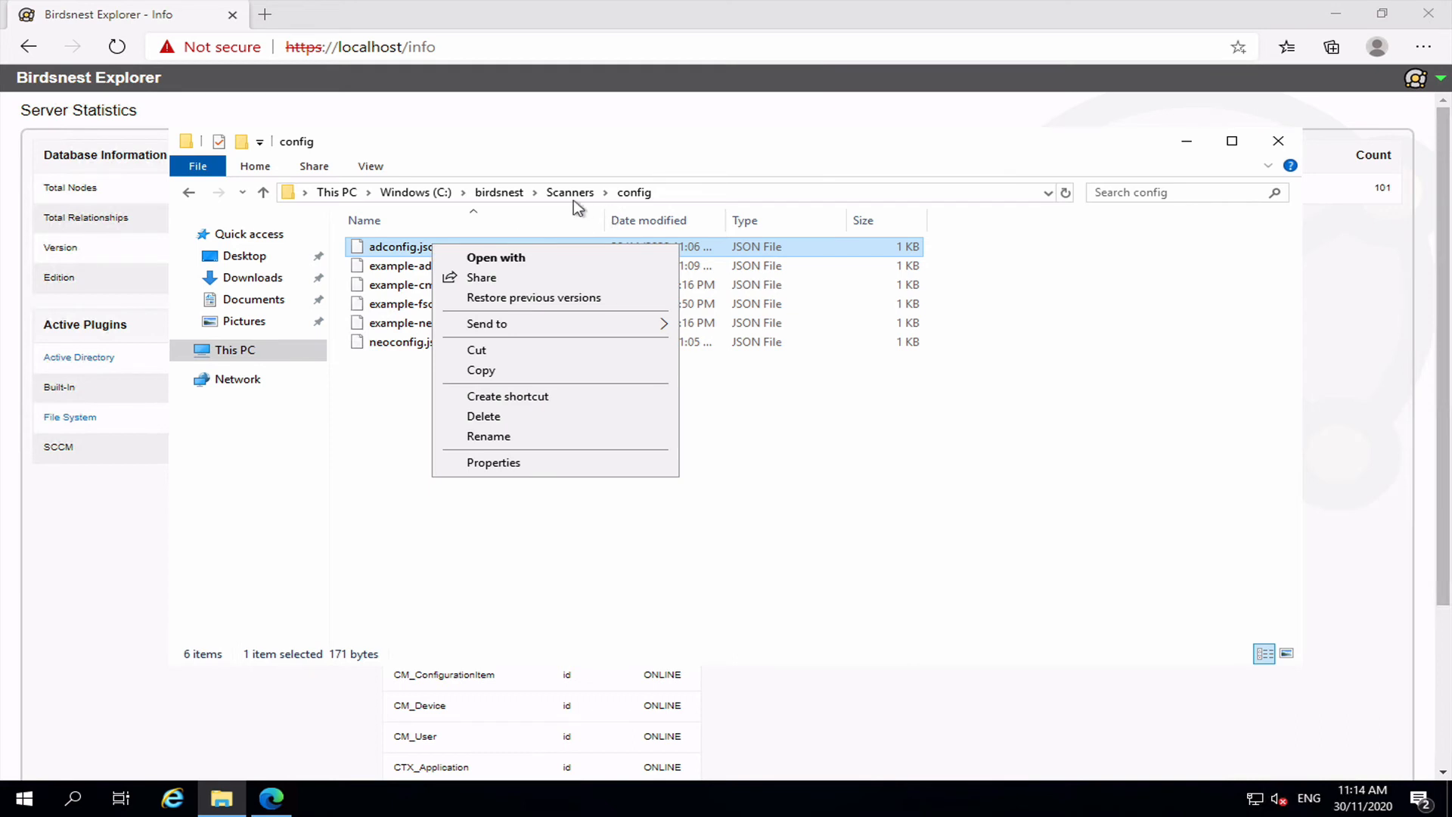
{"action": "left_click", "coordinate": [670, 192]}
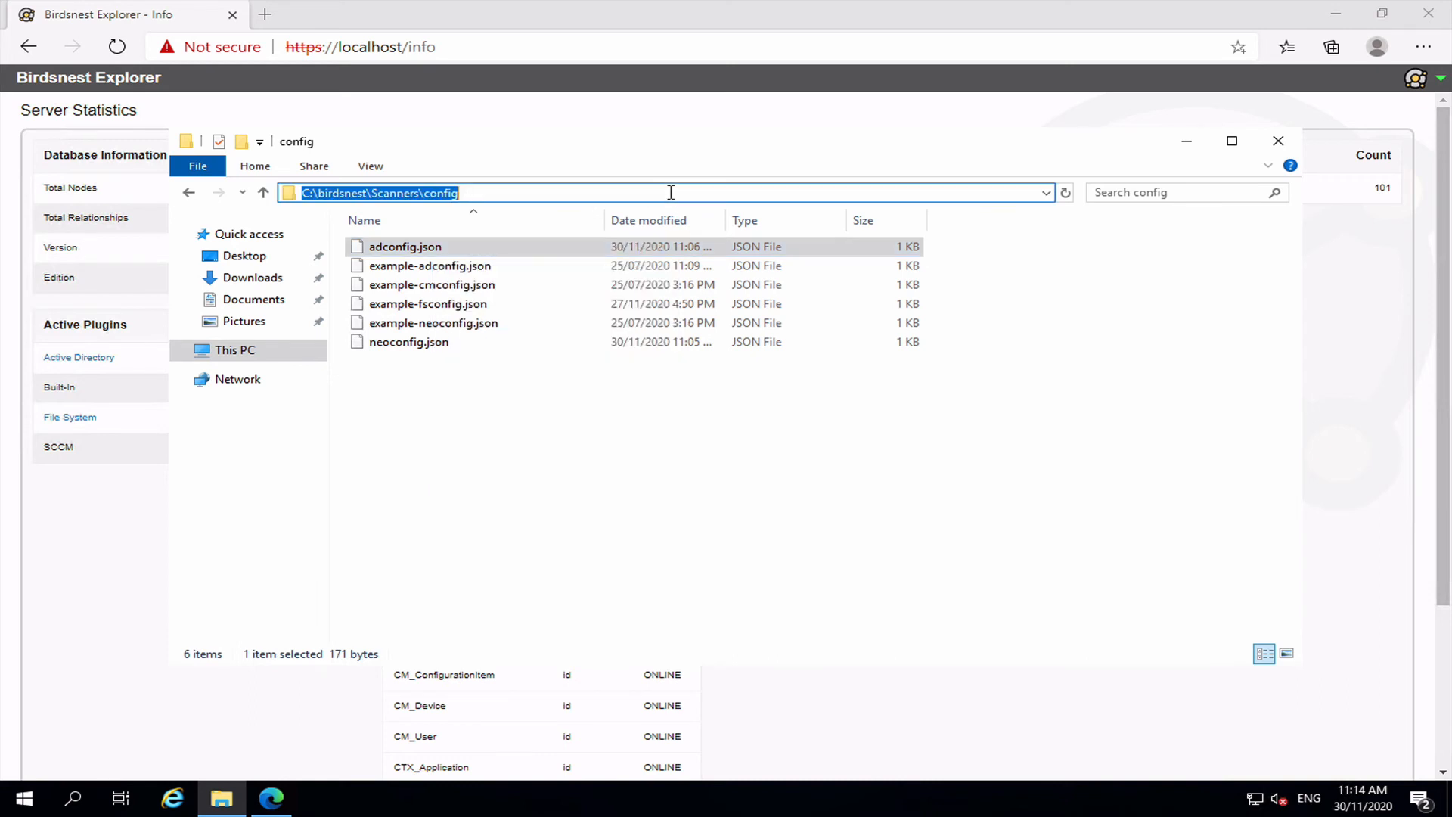
{"action": "left_click", "coordinate": [479, 527]}
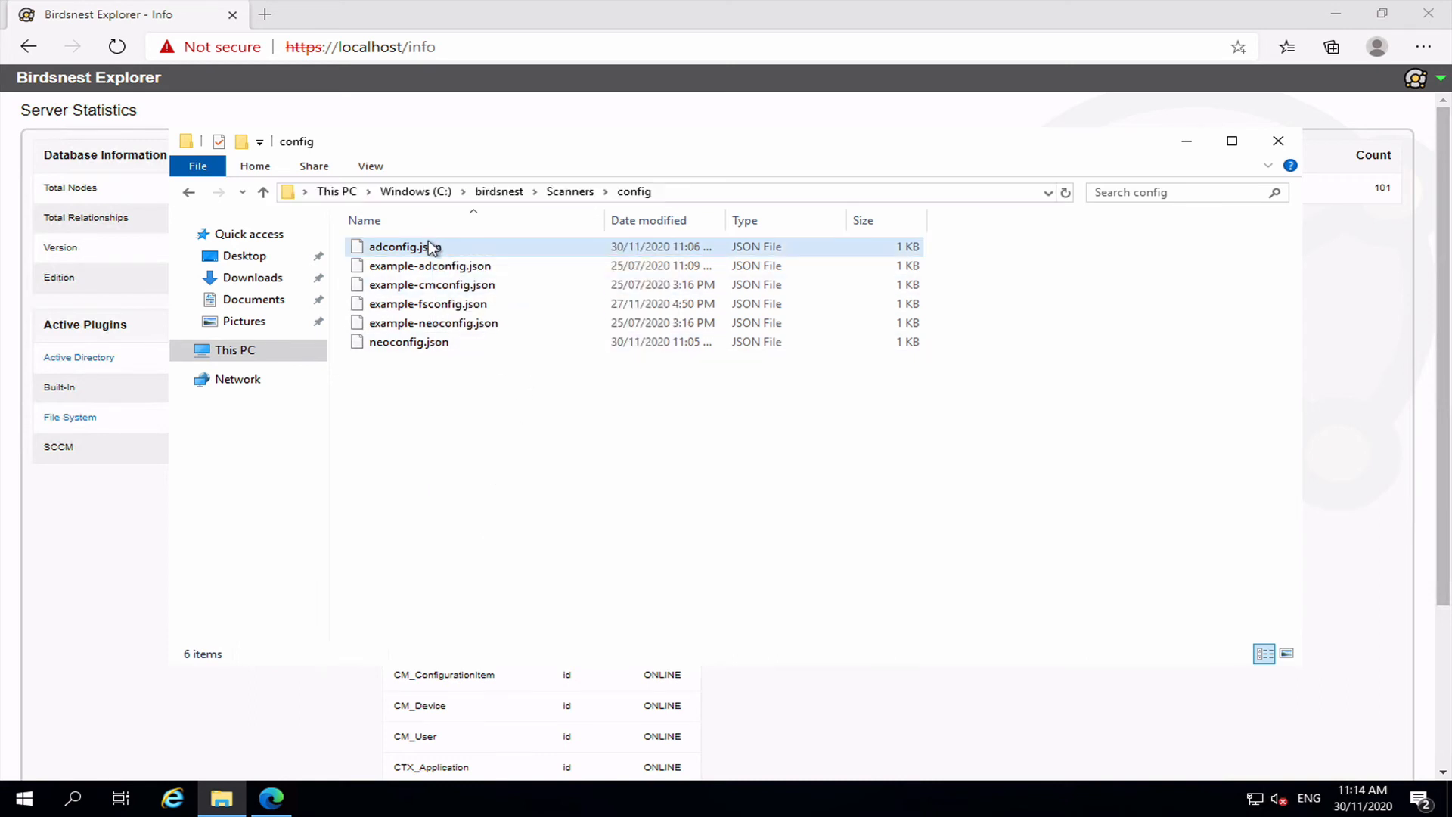
Duplicate adconfig.json and rename the copy to adconfig-demo.json.
{"action": "left_click", "coordinate": [444, 353]}
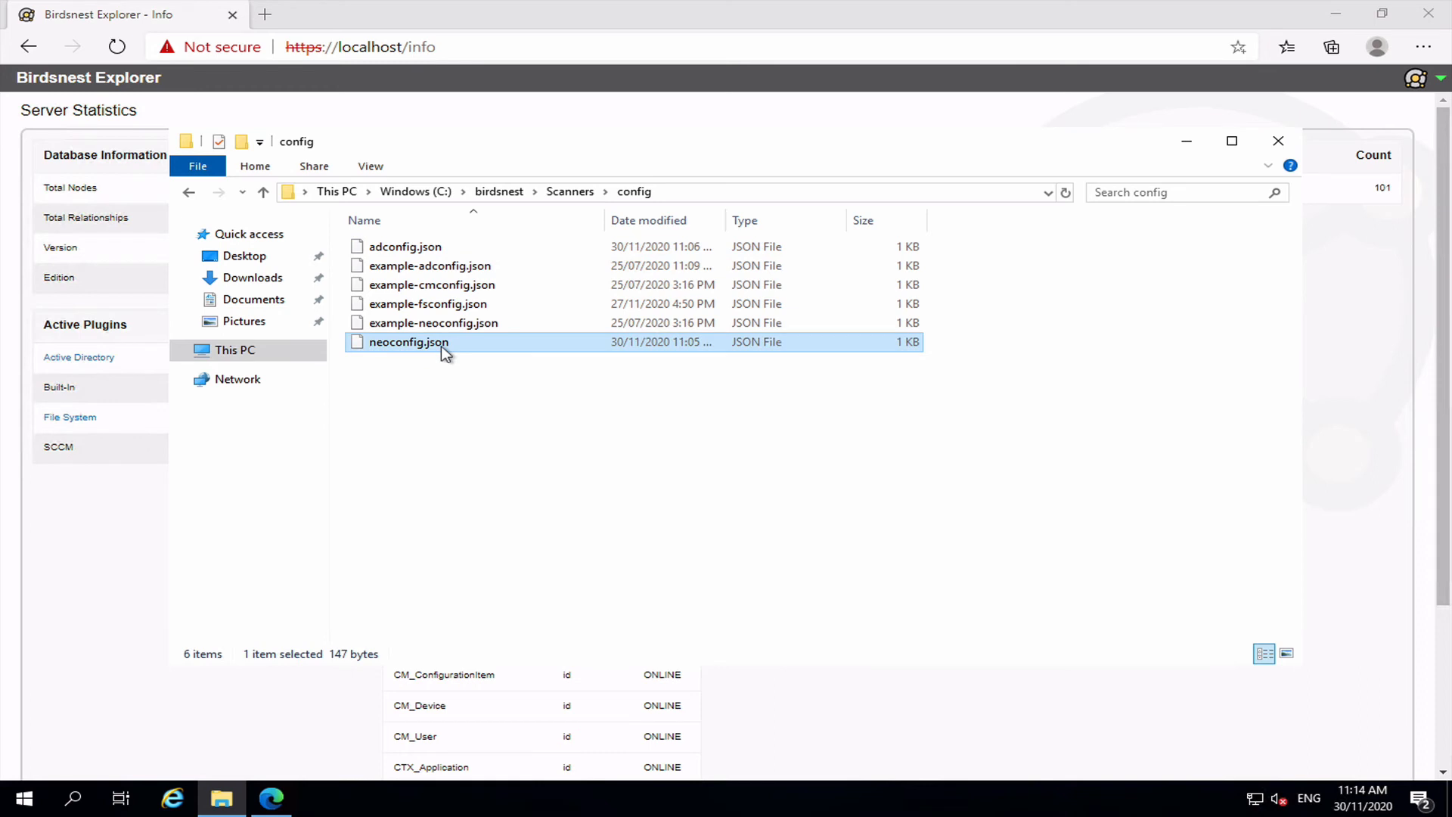
{"action": "left_click", "coordinate": [415, 258]}
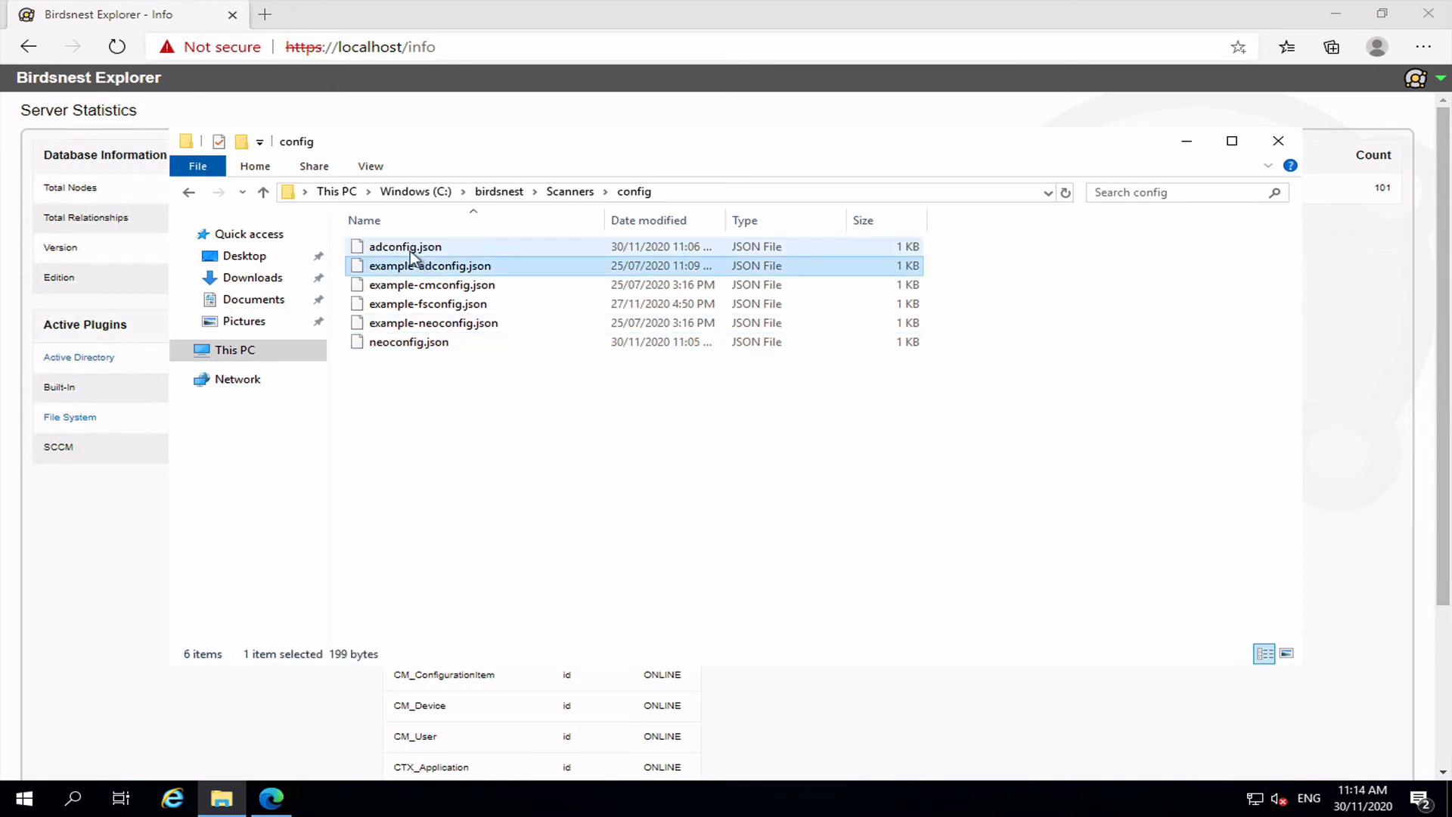
{"action": "left_click", "coordinate": [410, 251]}
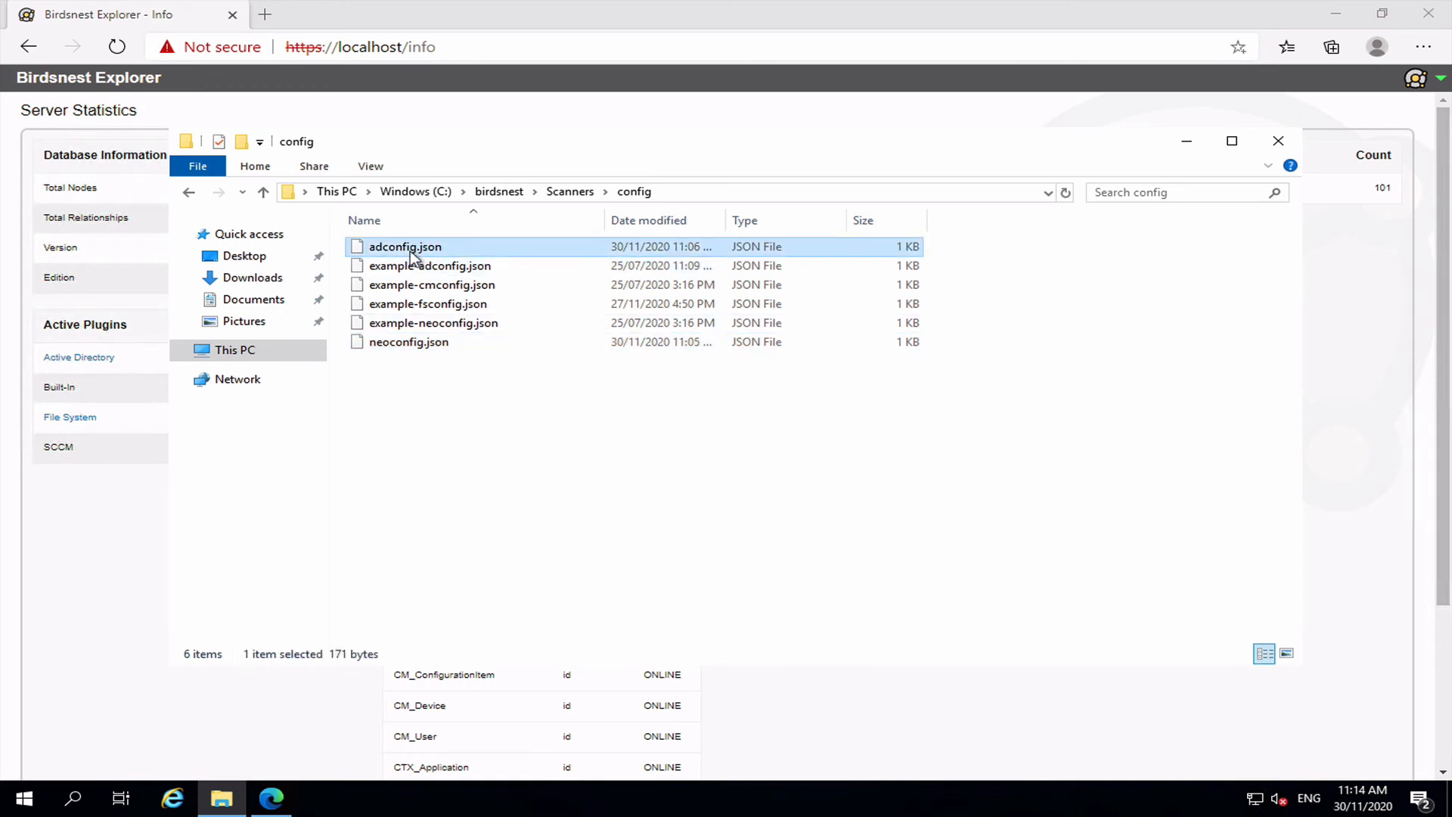
{"action": "key", "text": "ctrl+c"}
{"action": "left_click", "coordinate": [471, 415]}
{"action": "key", "text": "ctrl+v"}
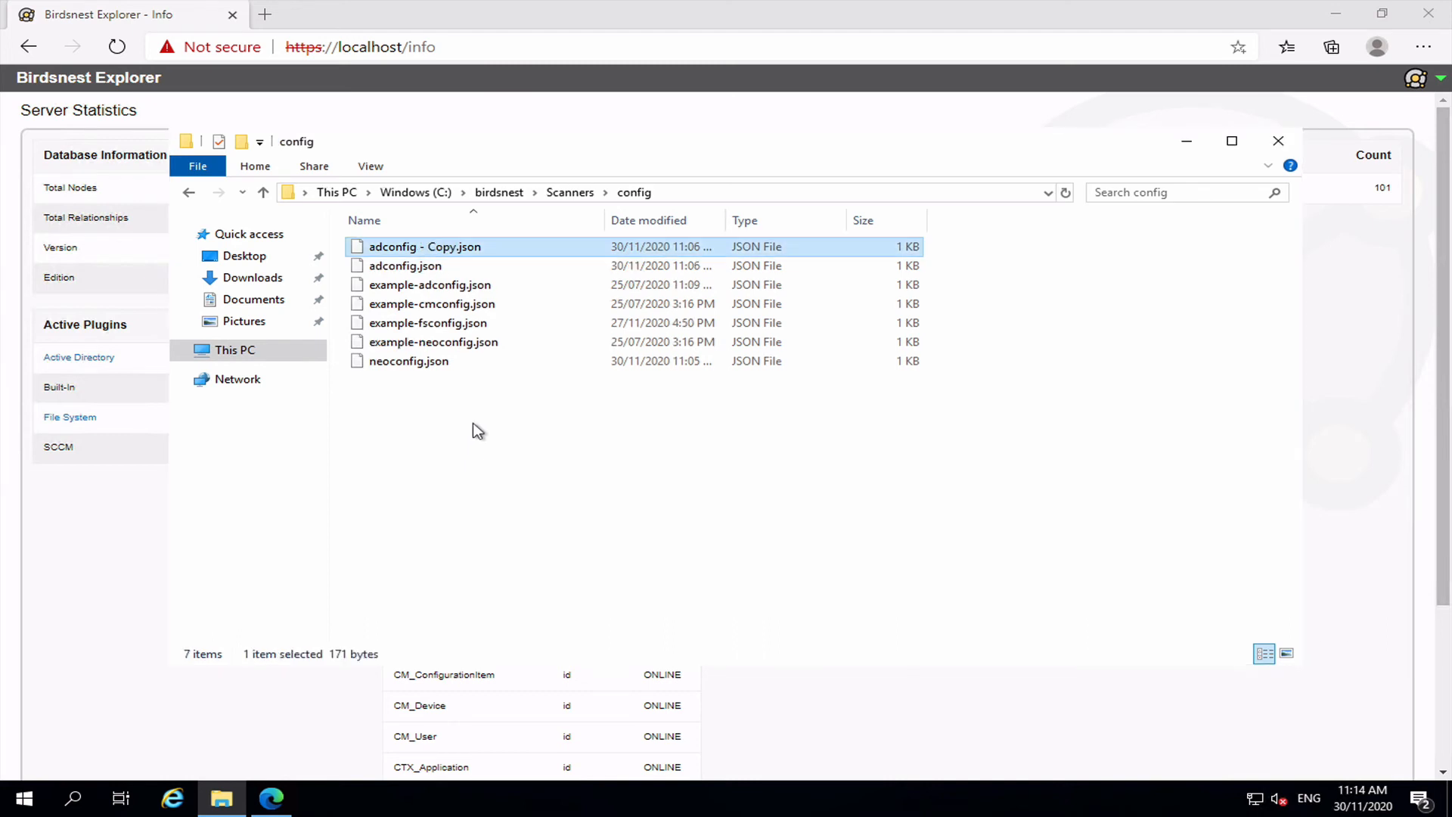
{"action": "left_click", "coordinate": [428, 251]}
{"action": "left_click", "coordinate": [457, 248]}
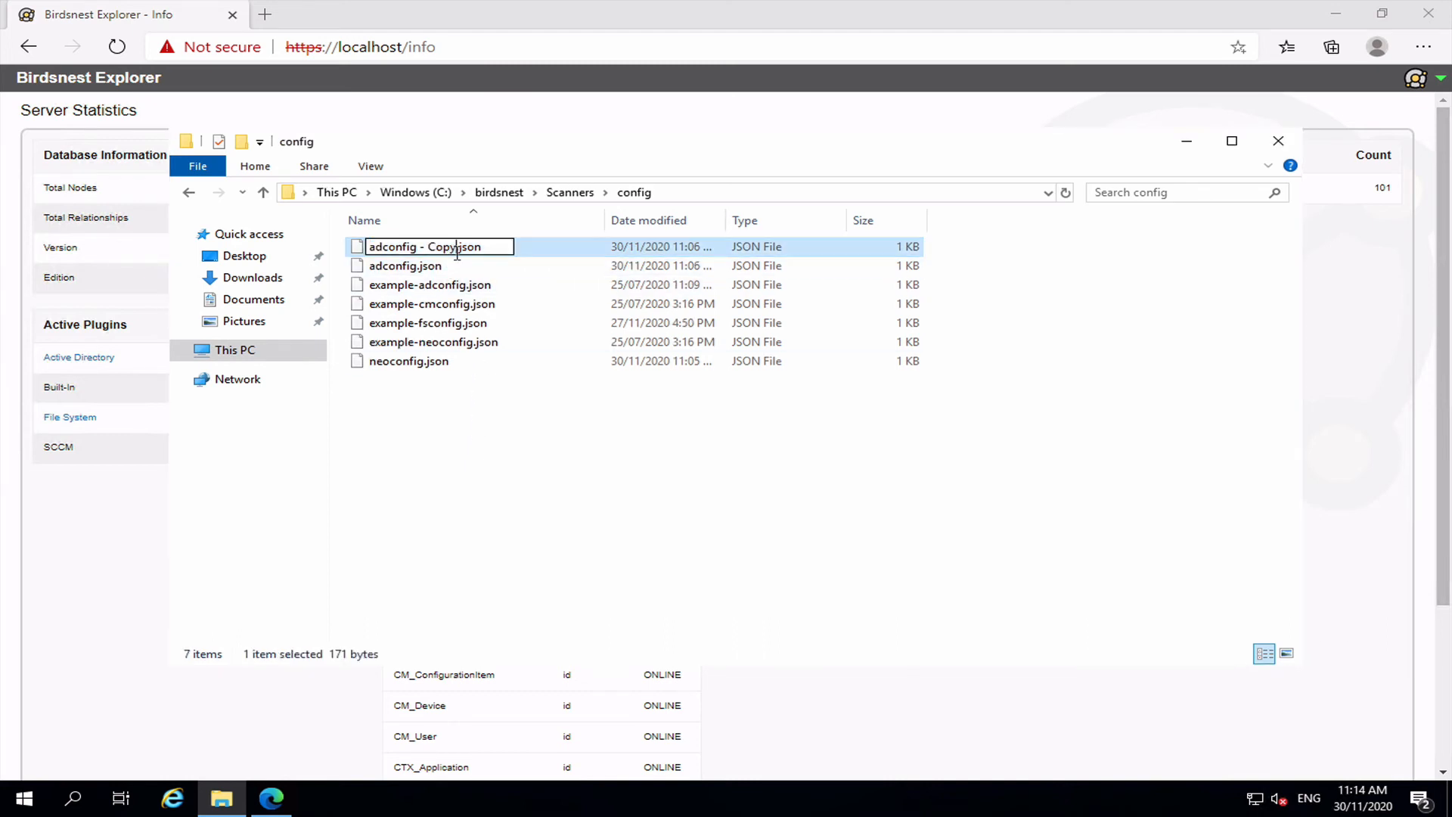
{"action": "key", "text": "BackSpace"}
{"action": "key", "text": "BackSpace"}
{"action": "key", "text": "BackSpace"}
{"action": "key", "text": "BackSpace"}
{"action": "key", "text": "BackSpace"}
{"action": "key", "text": "BackSpace"}
{"action": "key", "text": "BackSpace"}
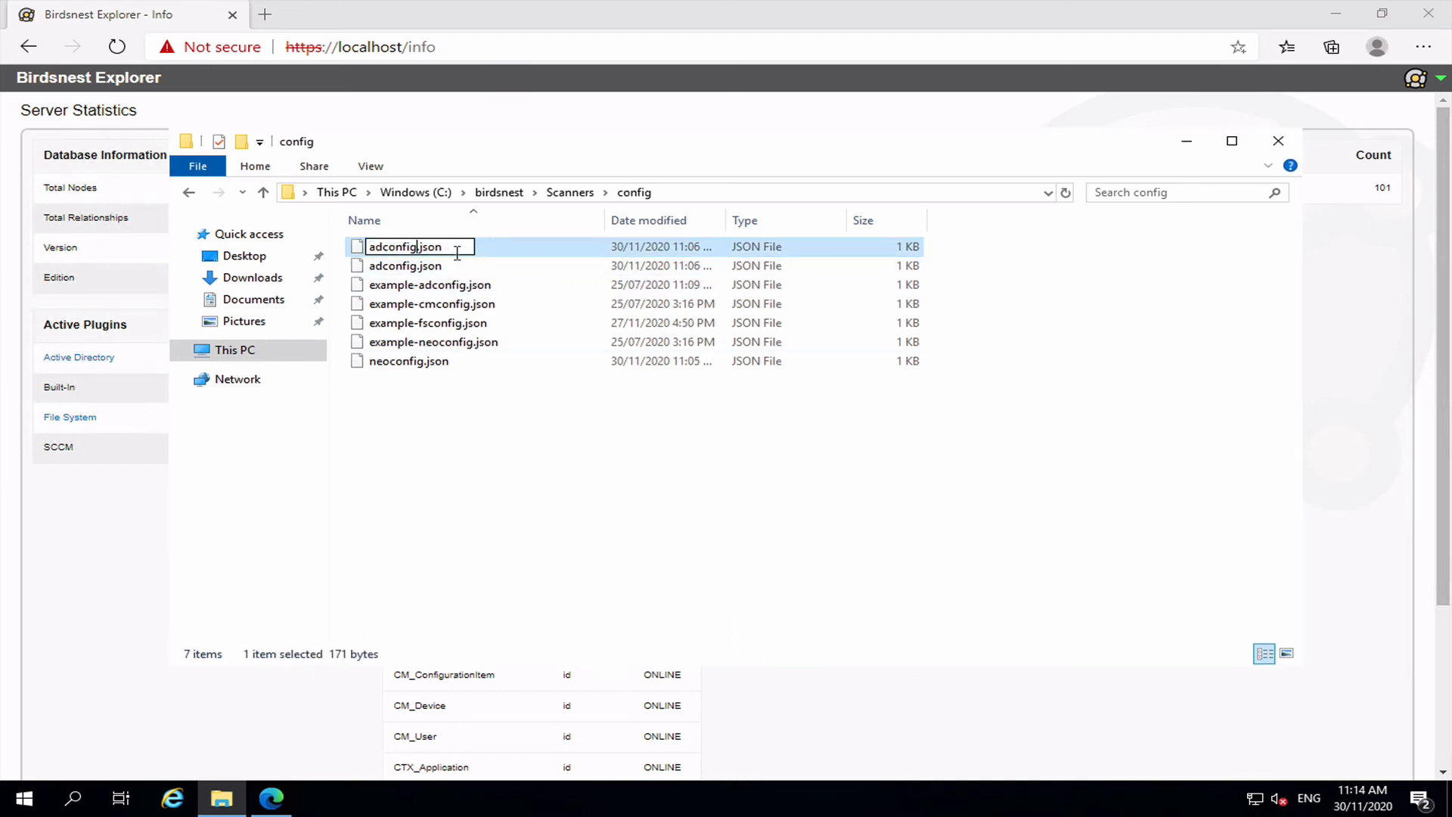
{"action": "type", "text": "-demo"}
{"action": "key", "text": "Return"}
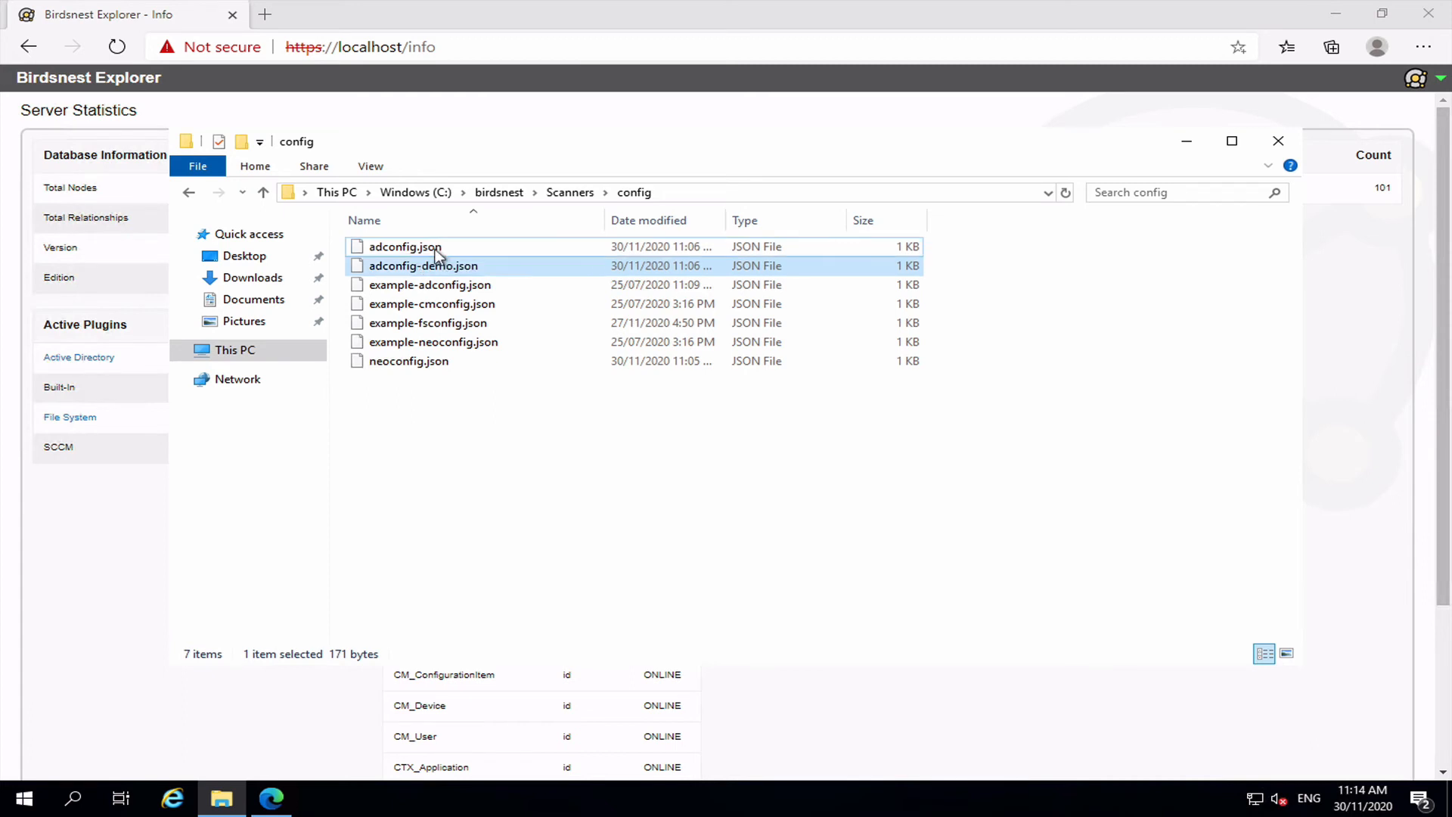
Choose to open adconfig-demo.json with an app on this PC.
{"action": "right_click", "coordinate": [426, 267]}
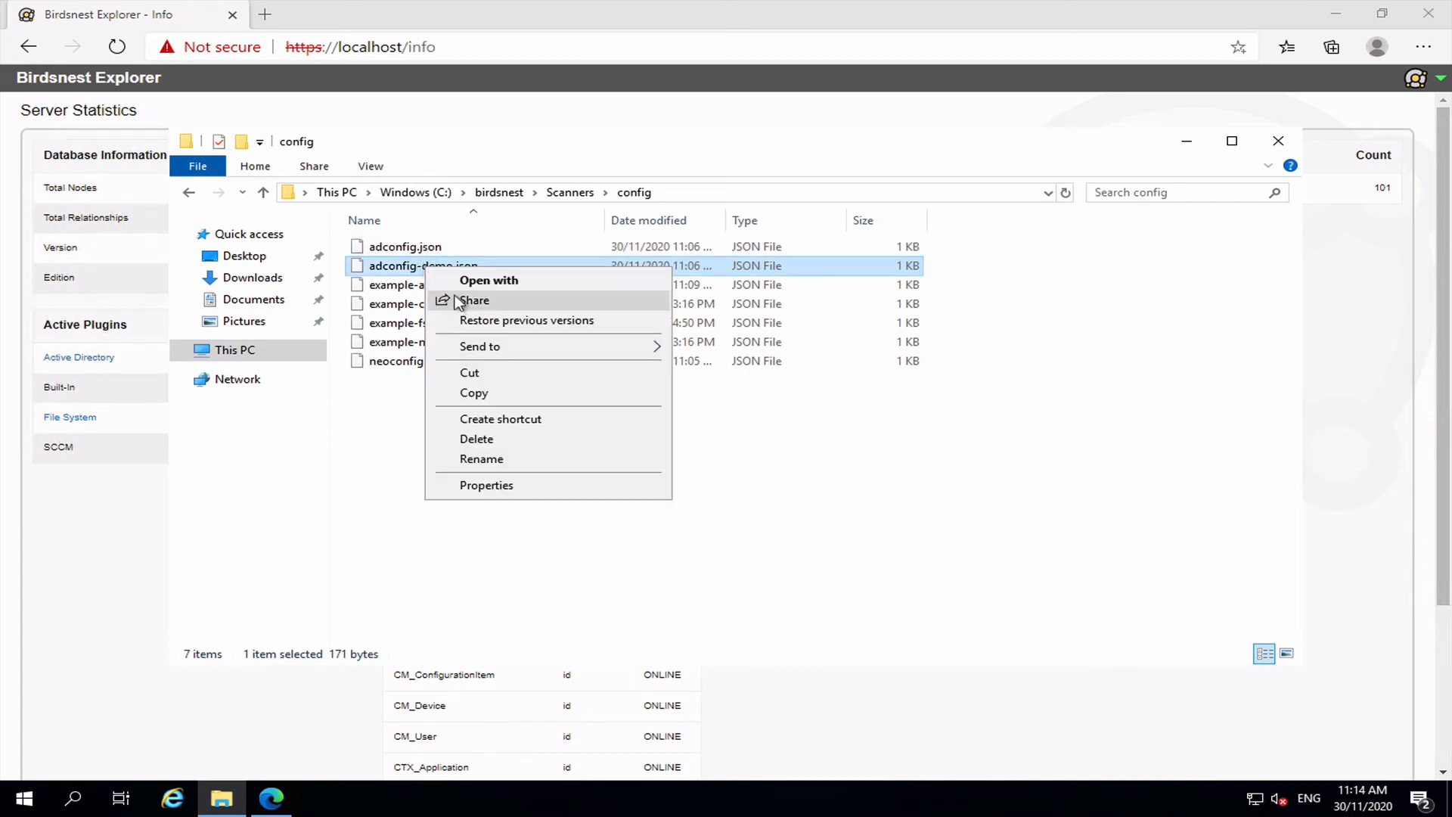
{"action": "left_click", "coordinate": [484, 281]}
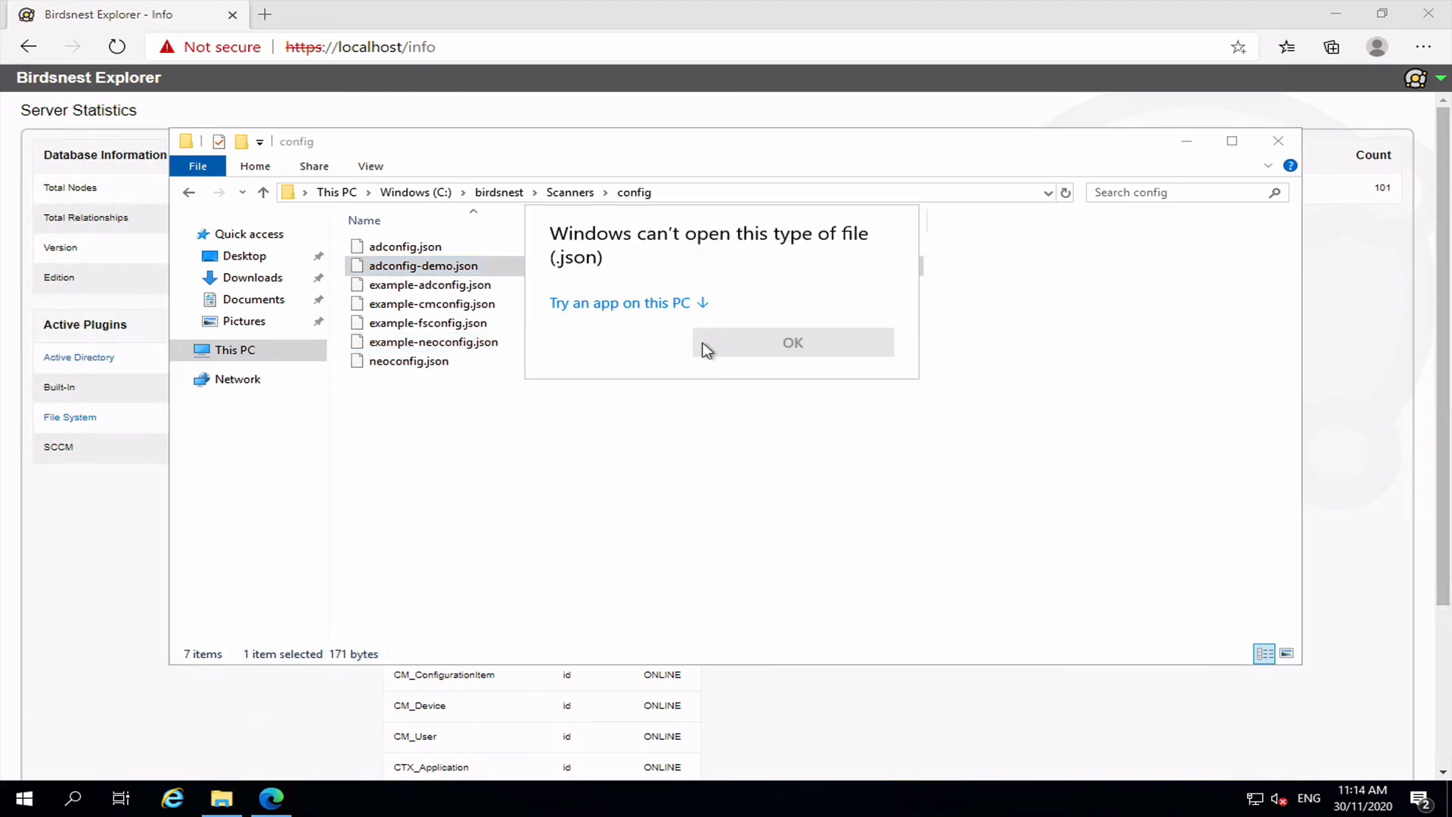
{"action": "left_click", "coordinate": [597, 304]}
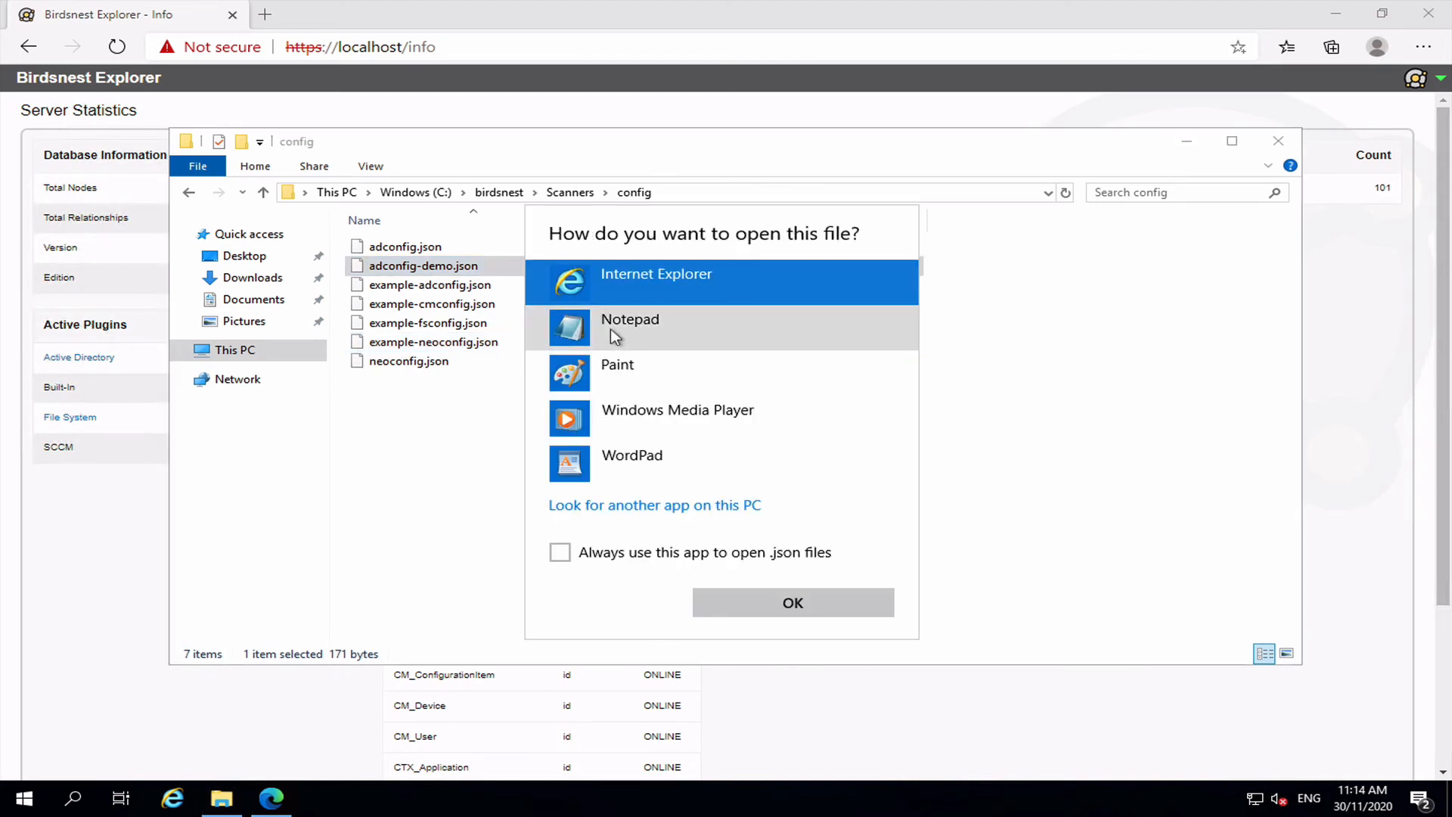
In Notepad, change home to demo in the ID, Domain and ContainerDN values.
{"action": "double_click", "coordinate": [610, 328]}
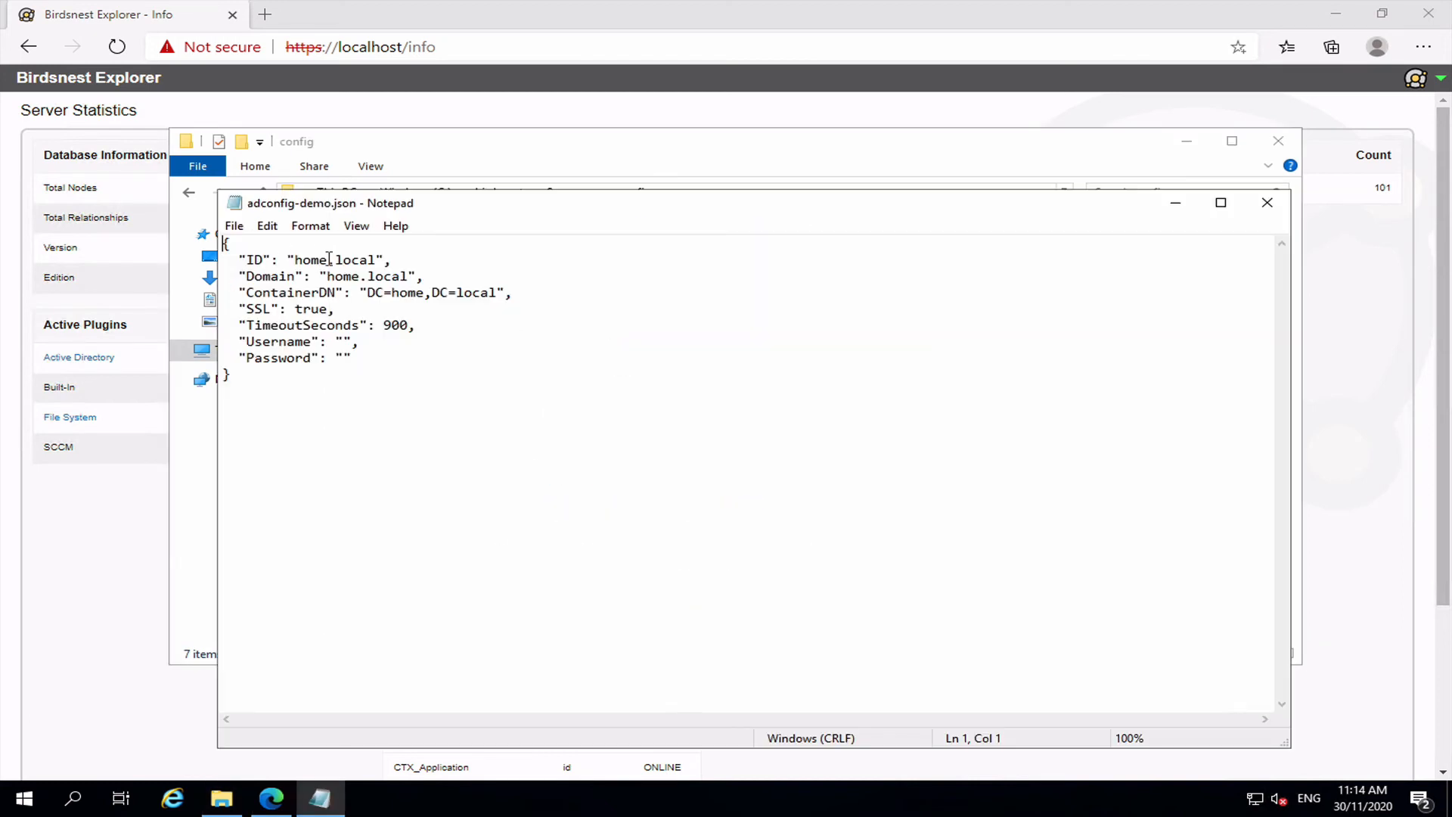
{"action": "left_click", "coordinate": [329, 258]}
{"action": "key", "text": "BackSpace"}
{"action": "key", "text": "BackSpace"}
{"action": "key", "text": "BackSpace"}
{"action": "key", "text": "BackSpace"}
{"action": "type", "text": "demo"}
{"action": "key", "text": "BackSpace"}
{"action": "key", "text": "BackSpace"}
{"action": "key", "text": "BackSpace"}
{"action": "key", "text": "BackSpace"}
{"action": "type", "text": "demo"}
{"action": "left_click", "coordinate": [424, 292]}
{"action": "key", "text": "BackSpace"}
{"action": "key", "text": "BackSpace"}
{"action": "key", "text": "BackSpace"}
{"action": "key", "text": "BackSpace"}
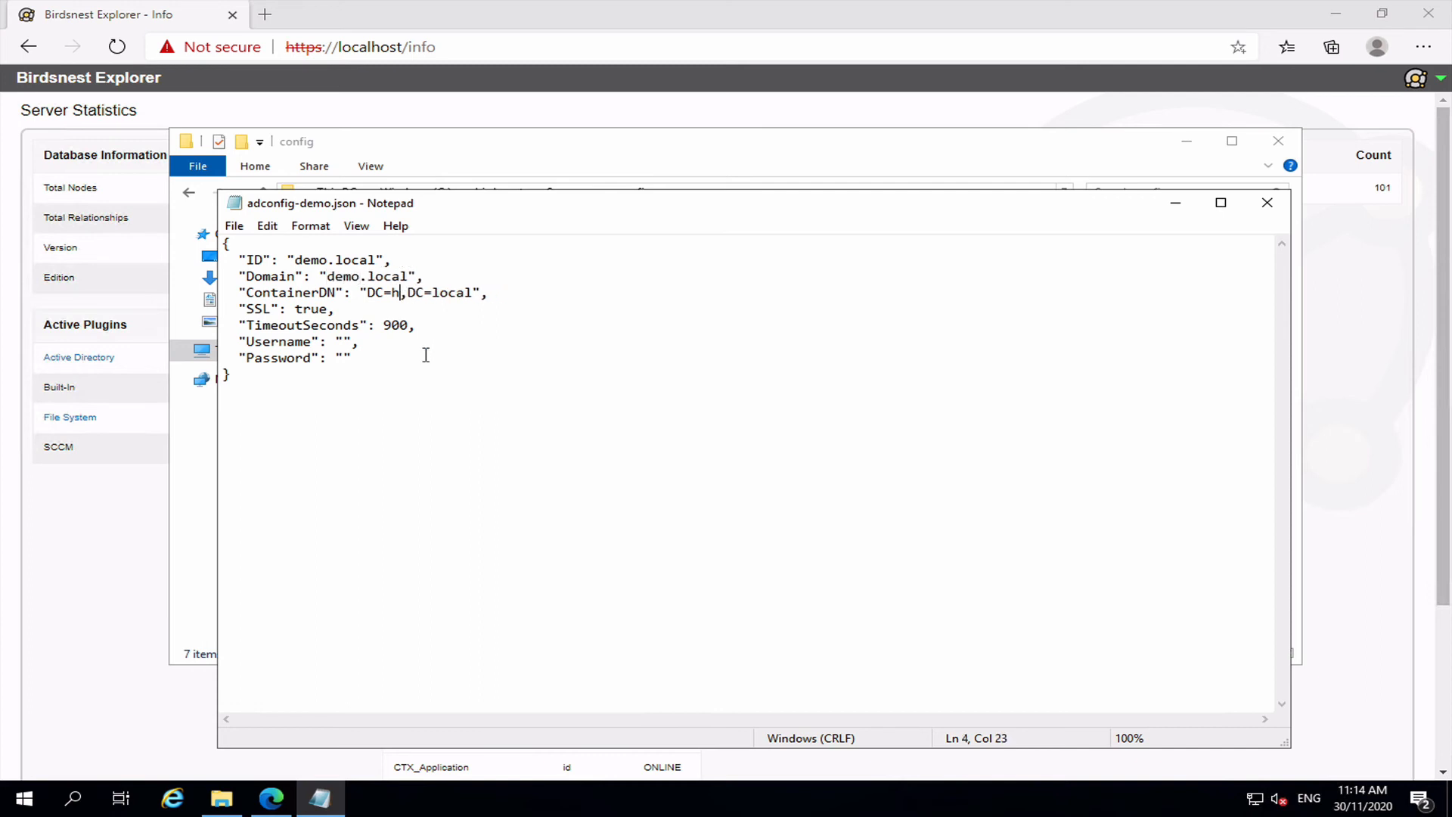
{"action": "type", "text": "demo"}
Set SSL to false, then save and close adconfig-demo.json.
{"action": "left_click", "coordinate": [329, 306]}
{"action": "key", "text": "BackSpace"}
{"action": "key", "text": "BackSpace"}
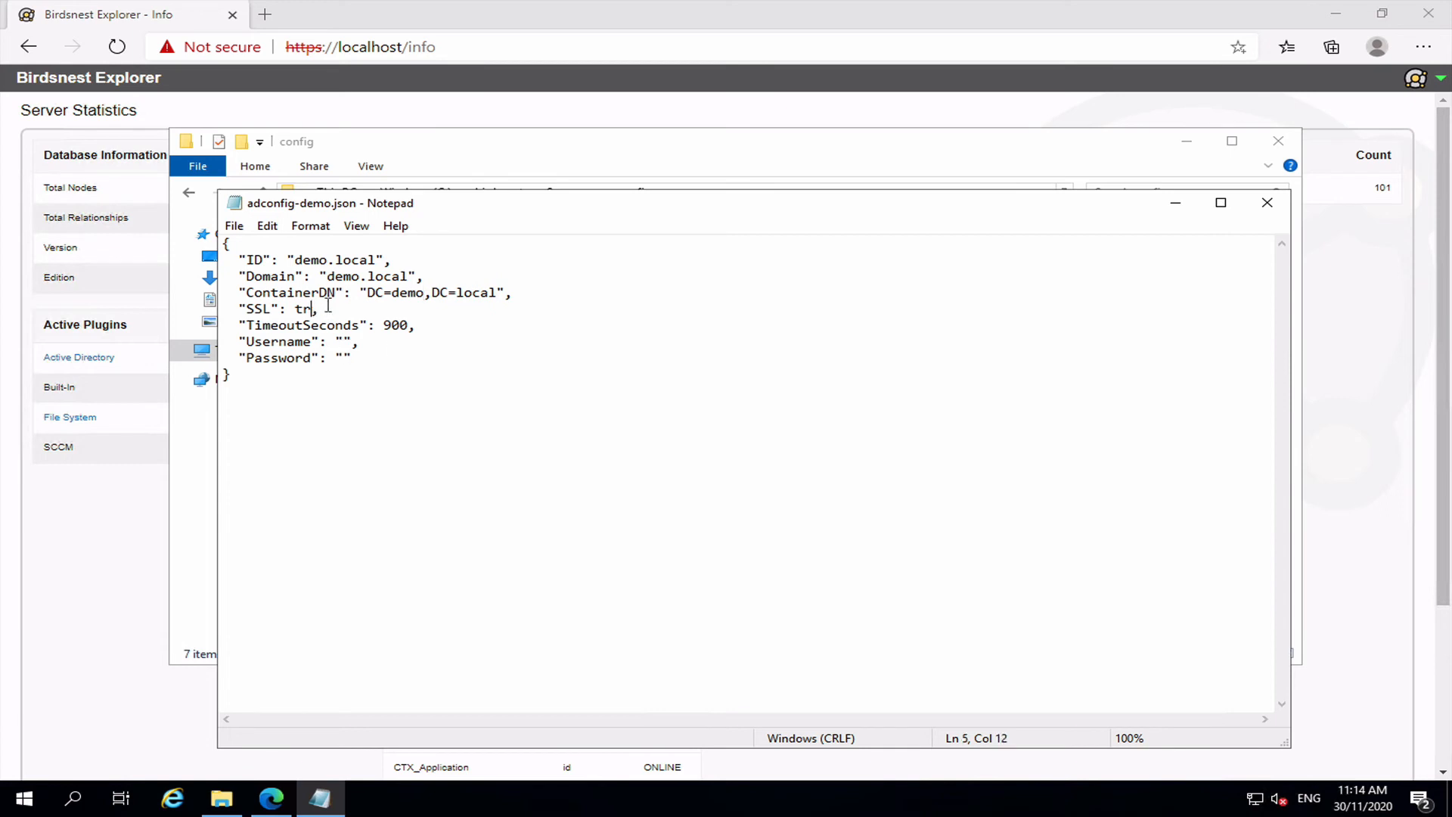
{"action": "key", "text": "BackSpace"}
{"action": "key", "text": "BackSpace"}
{"action": "type", "text": "false"}
{"action": "key", "text": "BackSpace"}
{"action": "key", "text": "BackSpace"}
{"action": "key", "text": "BackSpace"}
{"action": "key", "text": "BackSpace"}
{"action": "type", "text": "alse"}
{"action": "left_click", "coordinate": [1261, 209]}
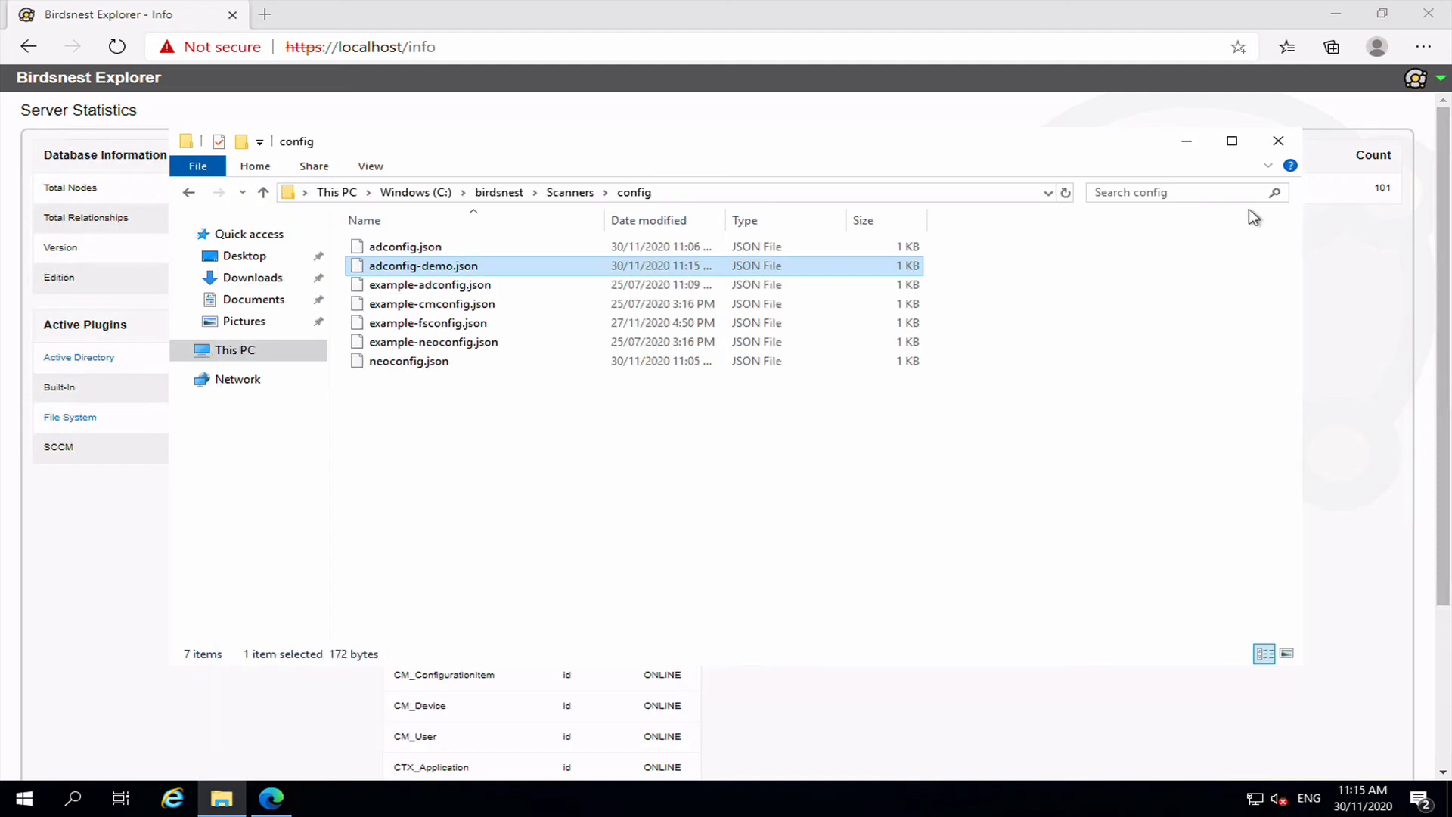
Launch Command Prompt and insert the ADScanner.exe path from the Scanners folder.
{"action": "left_click", "coordinate": [25, 800]}
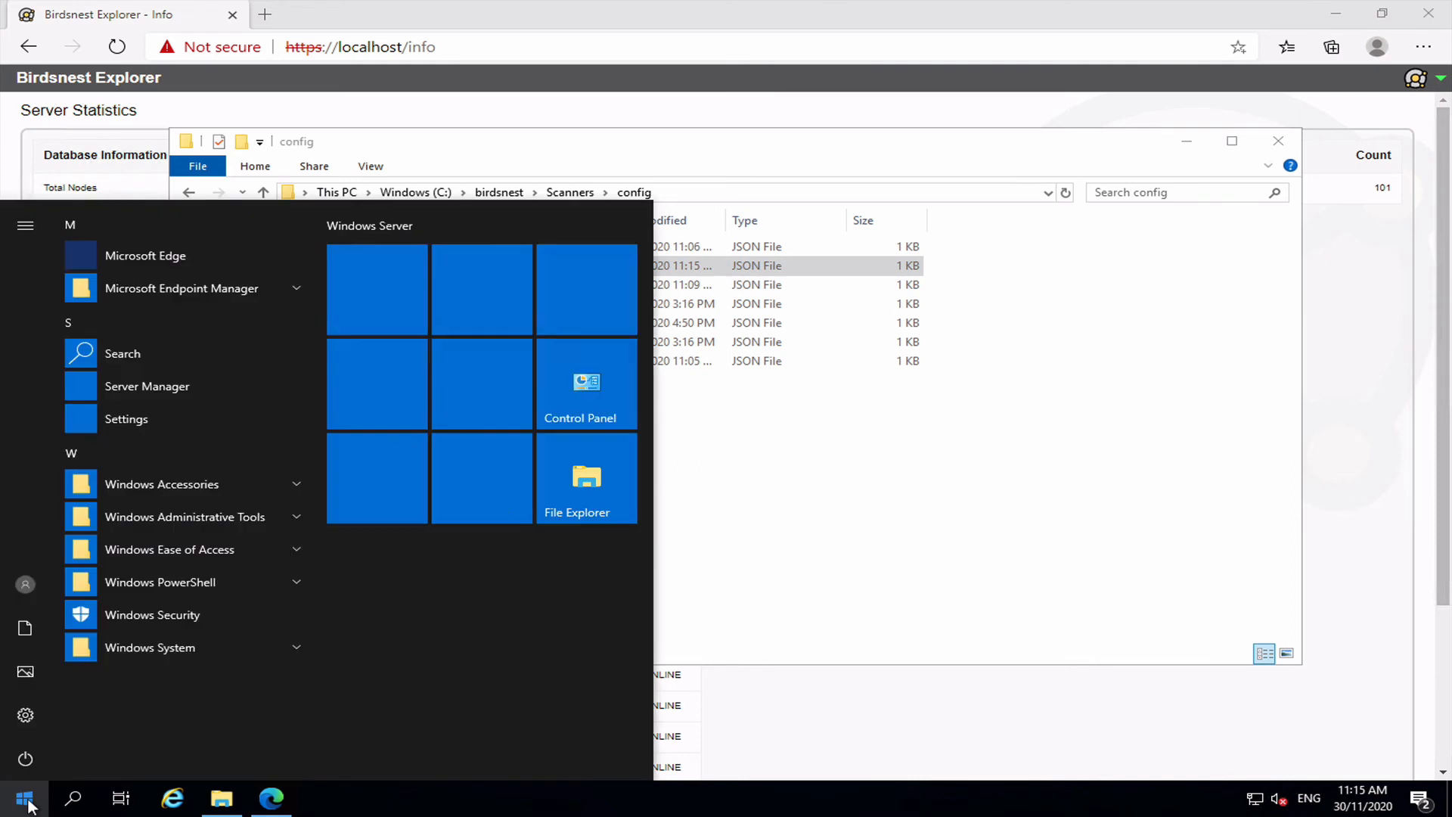
{"action": "type", "text": "cmd"}
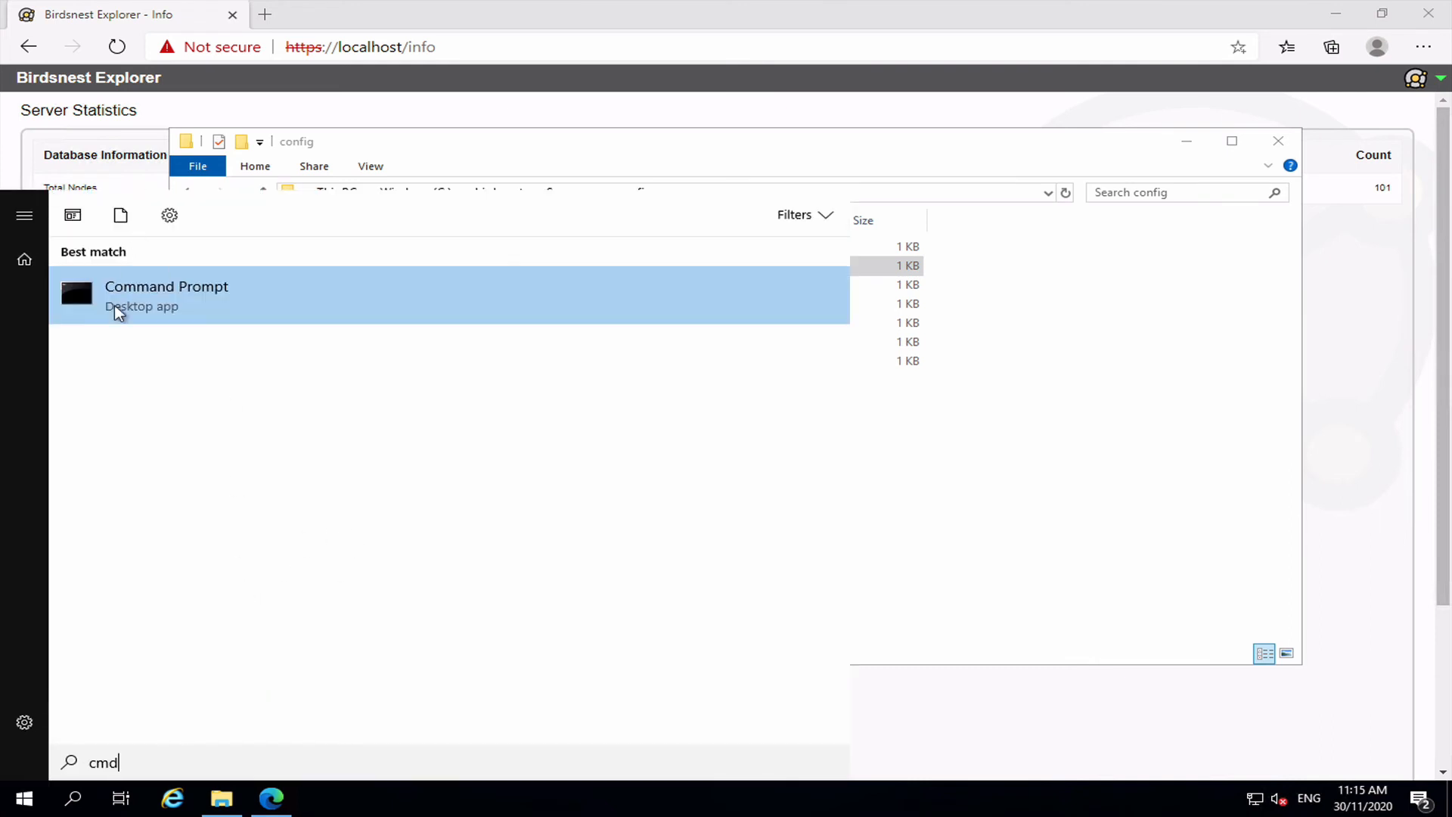
{"action": "left_click", "coordinate": [116, 309]}
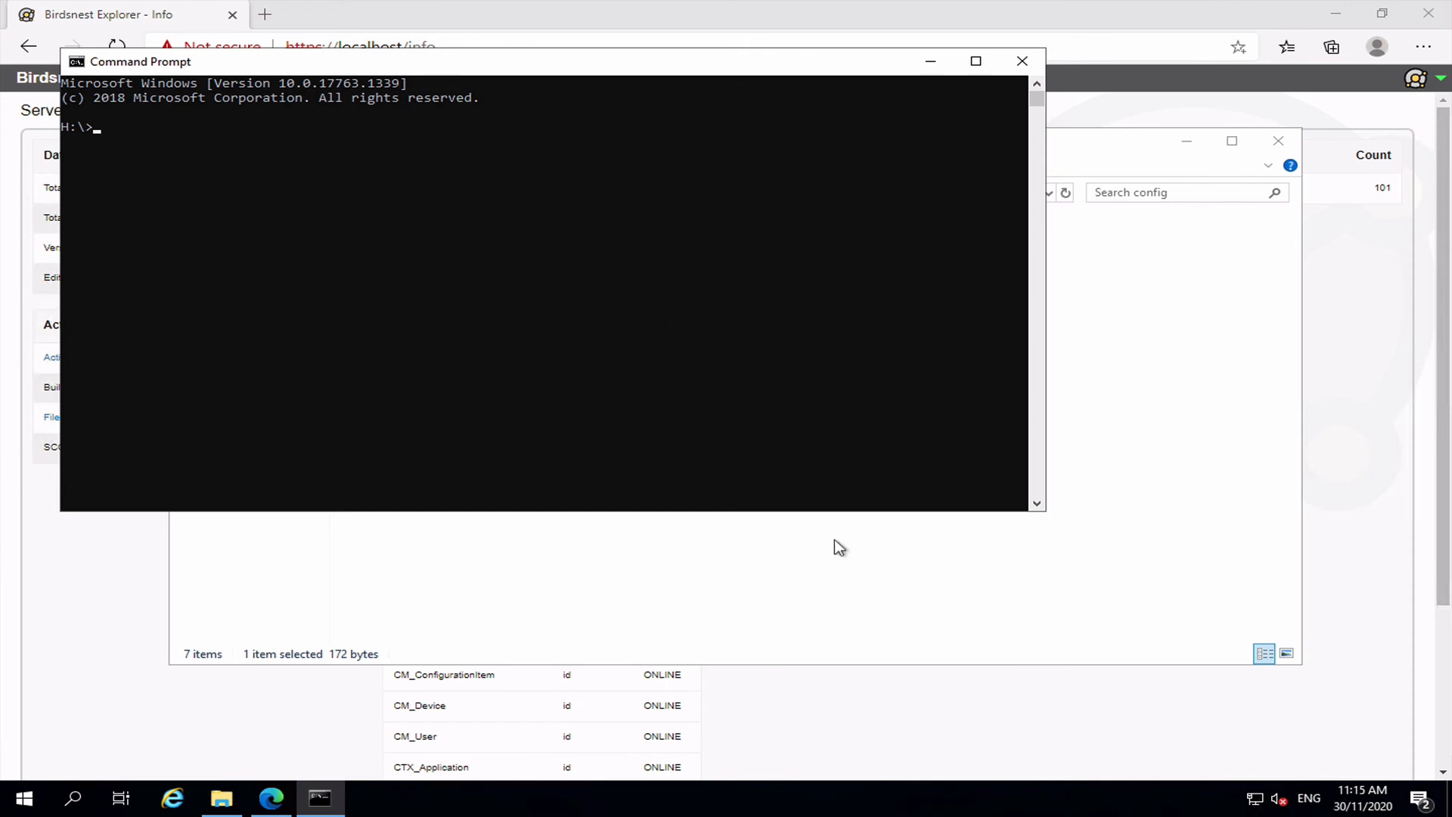
{"action": "left_click", "coordinate": [836, 545]}
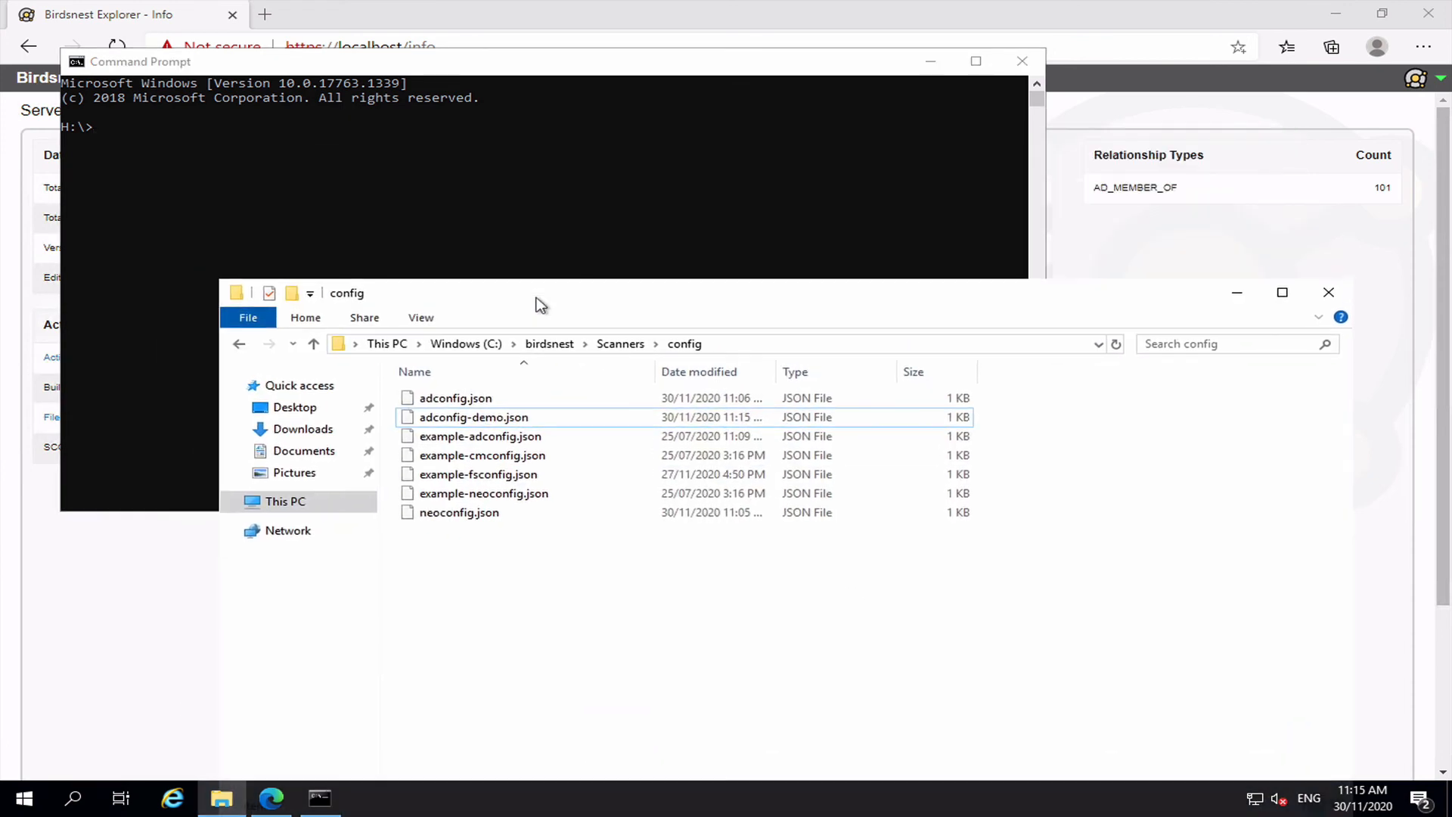
{"action": "left_click", "coordinate": [627, 343]}
{"action": "left_click_drag", "start_coordinate": [436, 440], "coordinate": [456, 212]}
{"action": "left_click", "coordinate": [456, 212]}
Add /config: with the adconfig-demo.json path plus /batch, and run the scanner.
{"action": "type", "text": "/"}
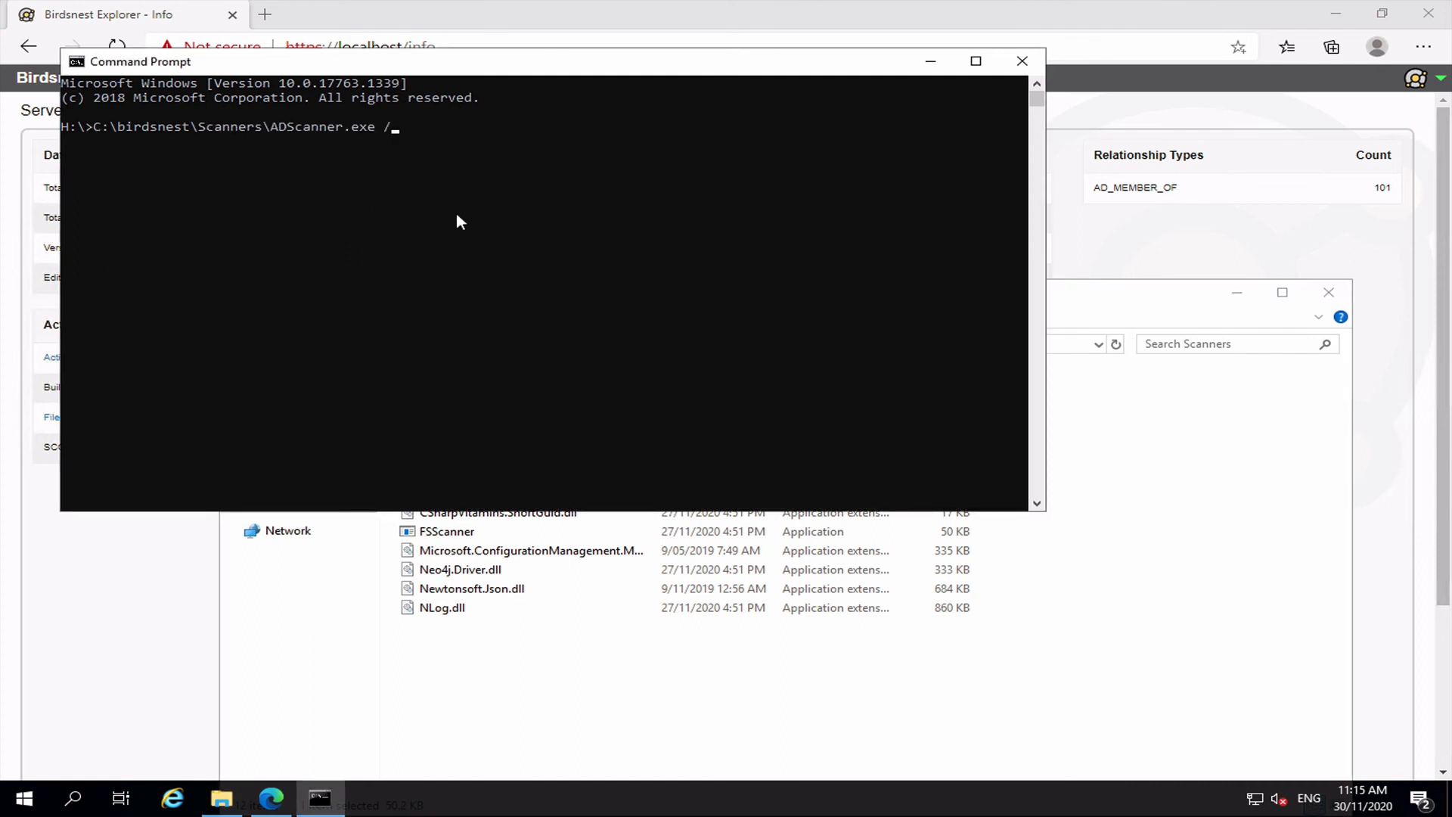
{"action": "type", "text": "config:"}
{"action": "left_click", "coordinate": [510, 693]}
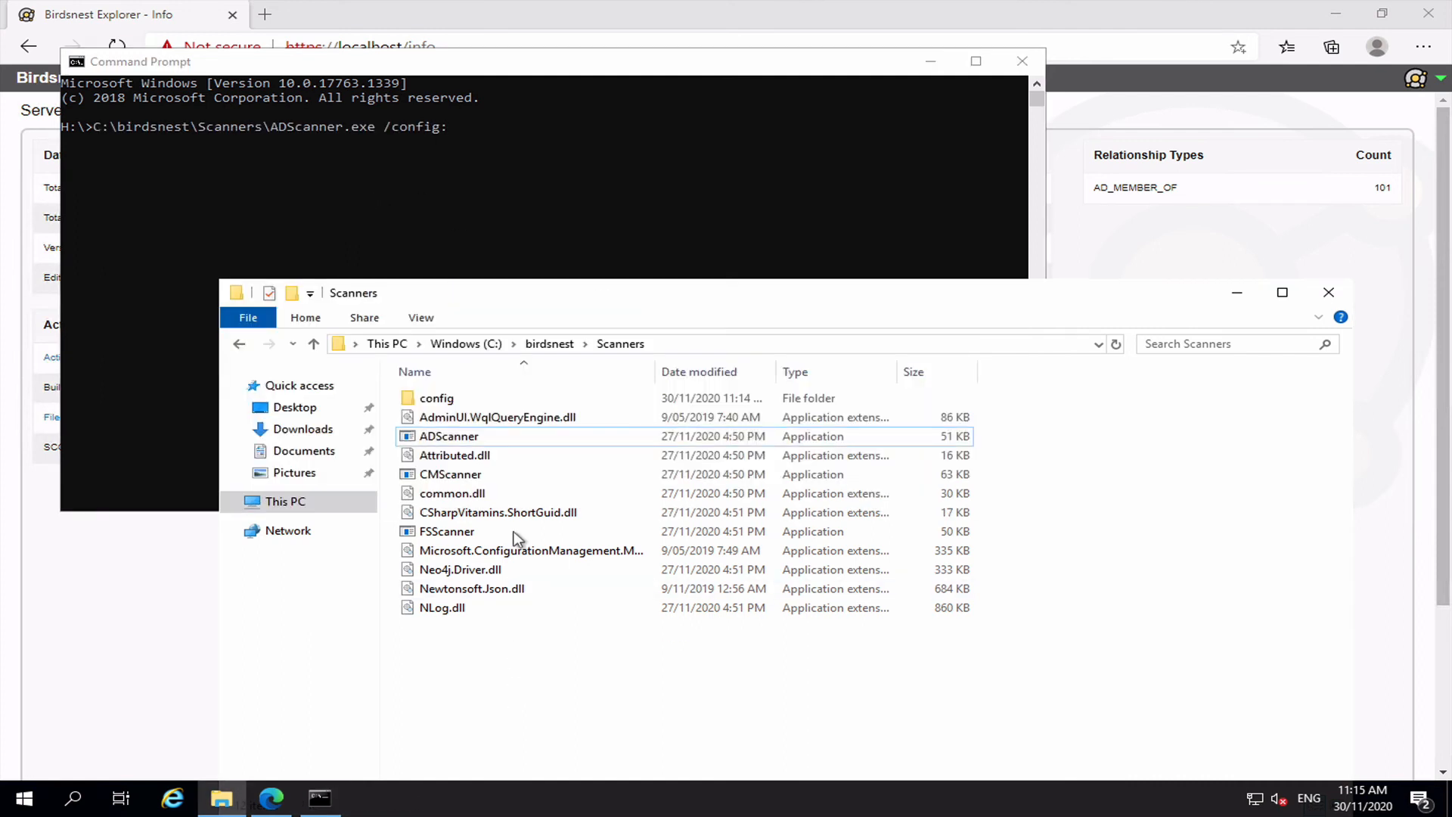
{"action": "double_click", "coordinate": [436, 398]}
{"action": "left_click_drag", "start_coordinate": [484, 420], "coordinate": [582, 130]}
{"action": "left_click_drag", "start_coordinate": [640, 202], "coordinate": [700, 238]}
{"action": "left_click", "coordinate": [700, 238]}
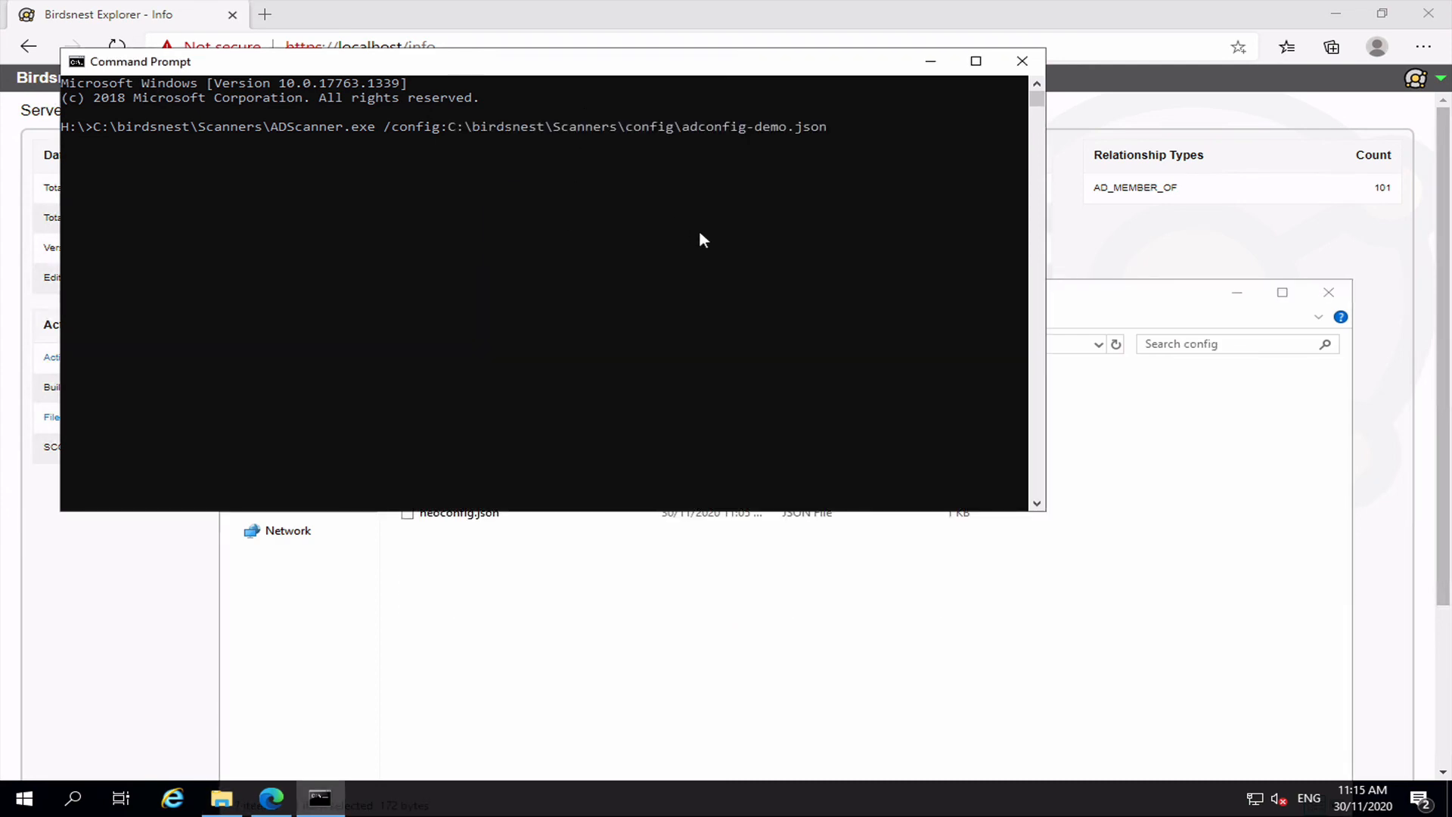
{"action": "type", "text": "/batch"}
{"action": "key", "text": "Return"}
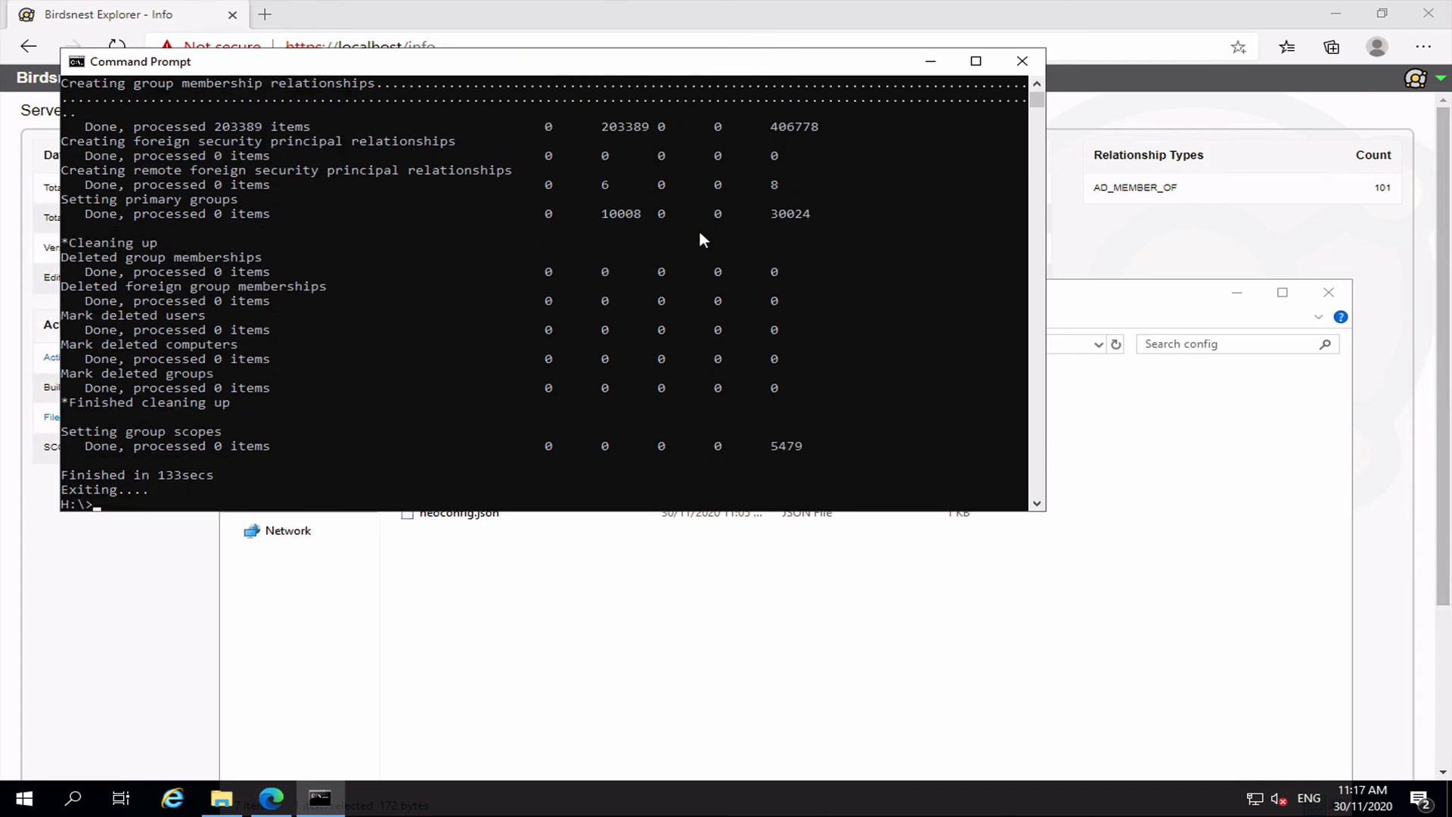
Review the finished scan: 10007 user nodes and 10050 groups in 133 seconds.
{"action": "left_click_drag", "start_coordinate": [1036, 102], "coordinate": [1033, 84]}
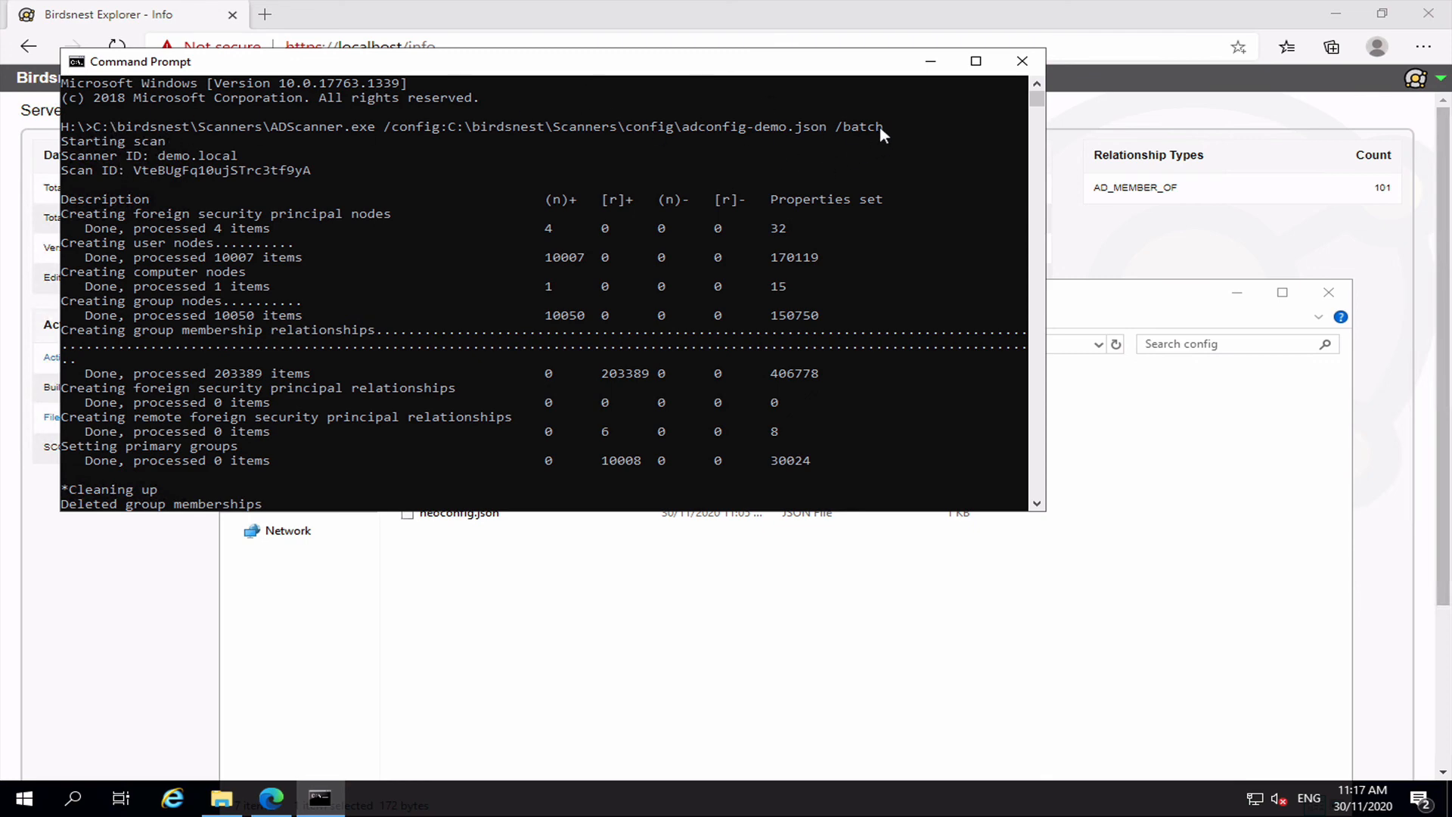
{"action": "left_click", "coordinate": [1237, 232]}
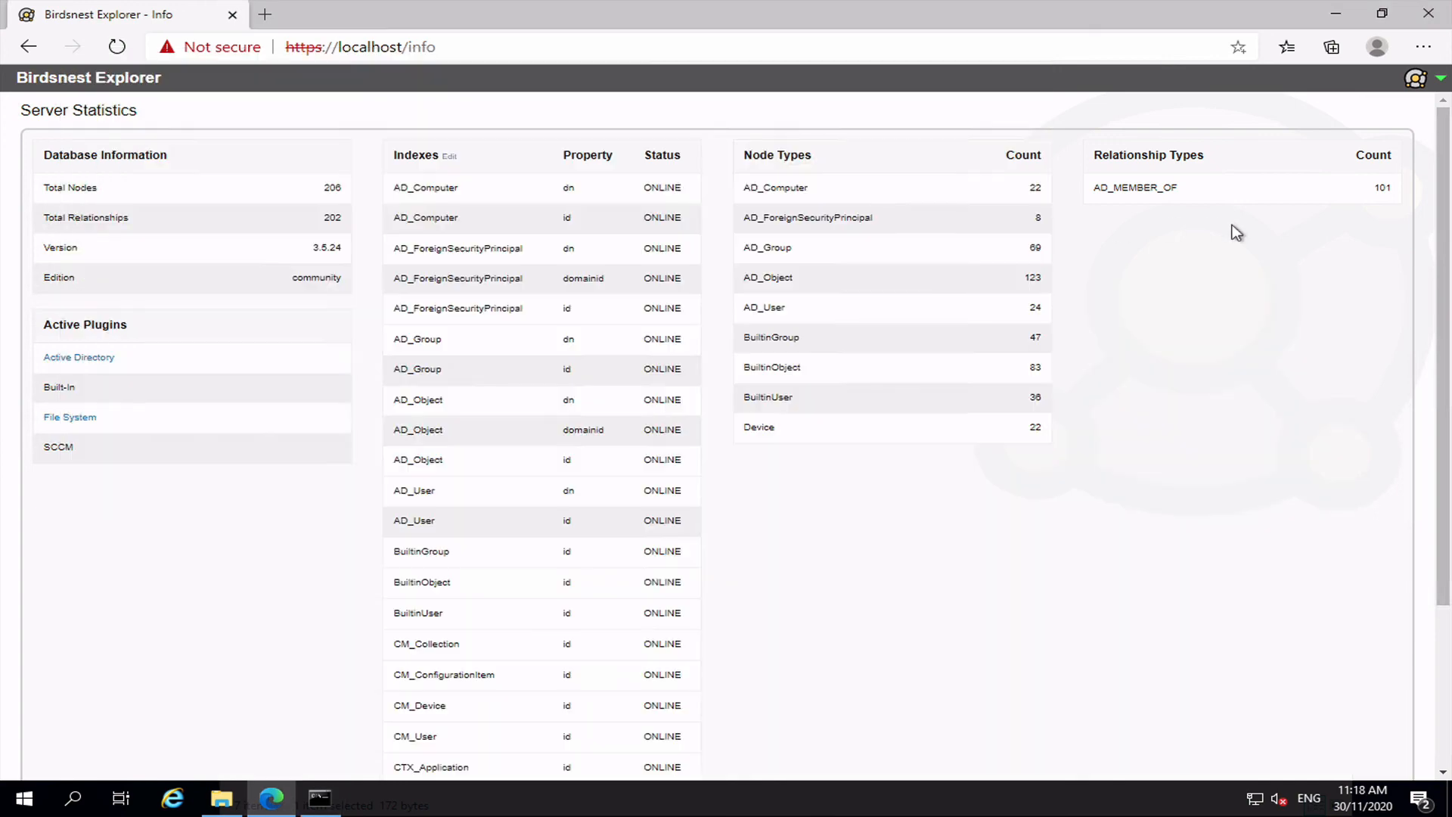
Refresh statistics, then send the 7-record AD Group Loops report to the Visualizer.
{"action": "left_click", "coordinate": [1445, 650]}
{"action": "left_click", "coordinate": [1391, 750]}
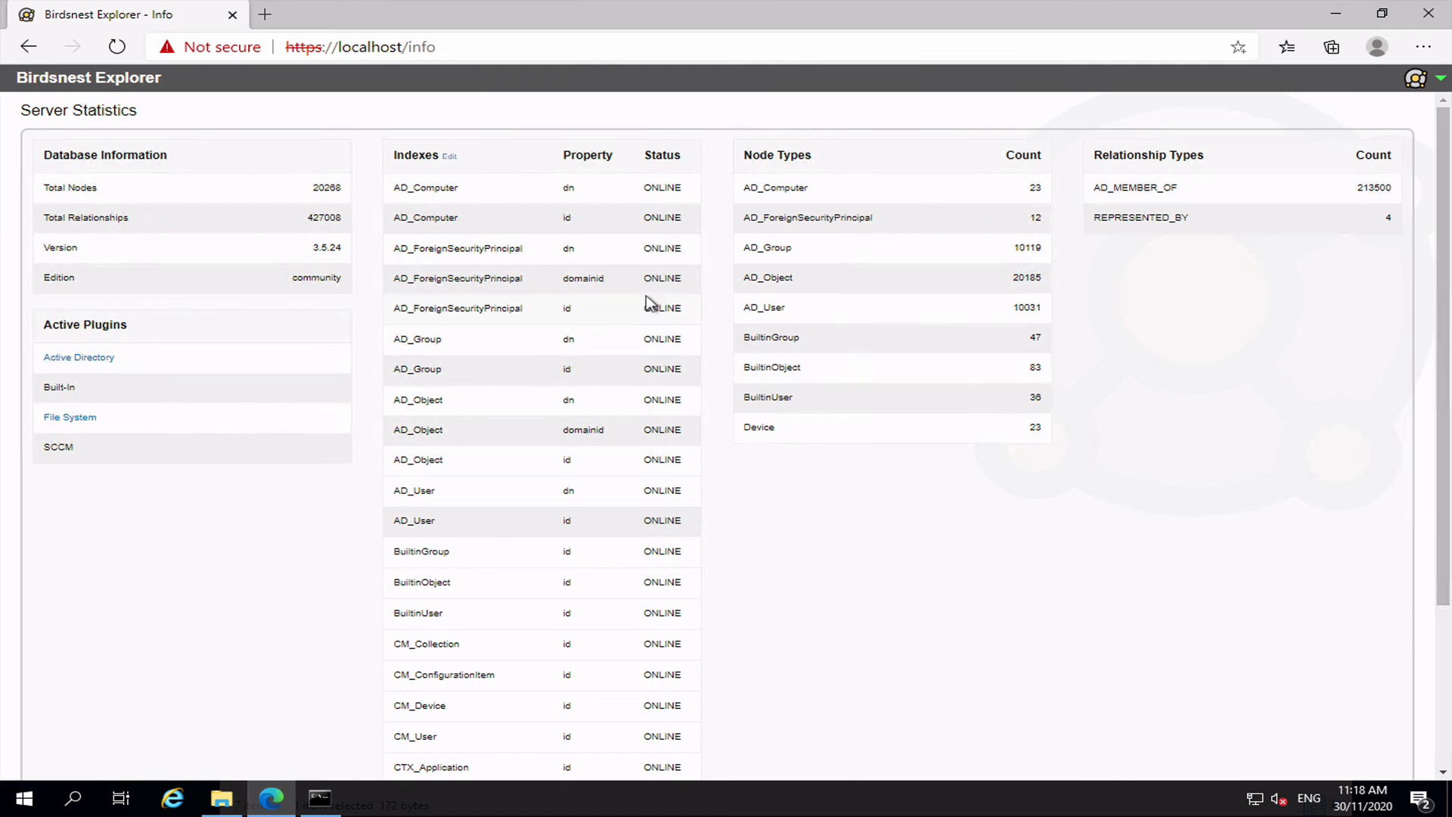
{"action": "left_click", "coordinate": [108, 80]}
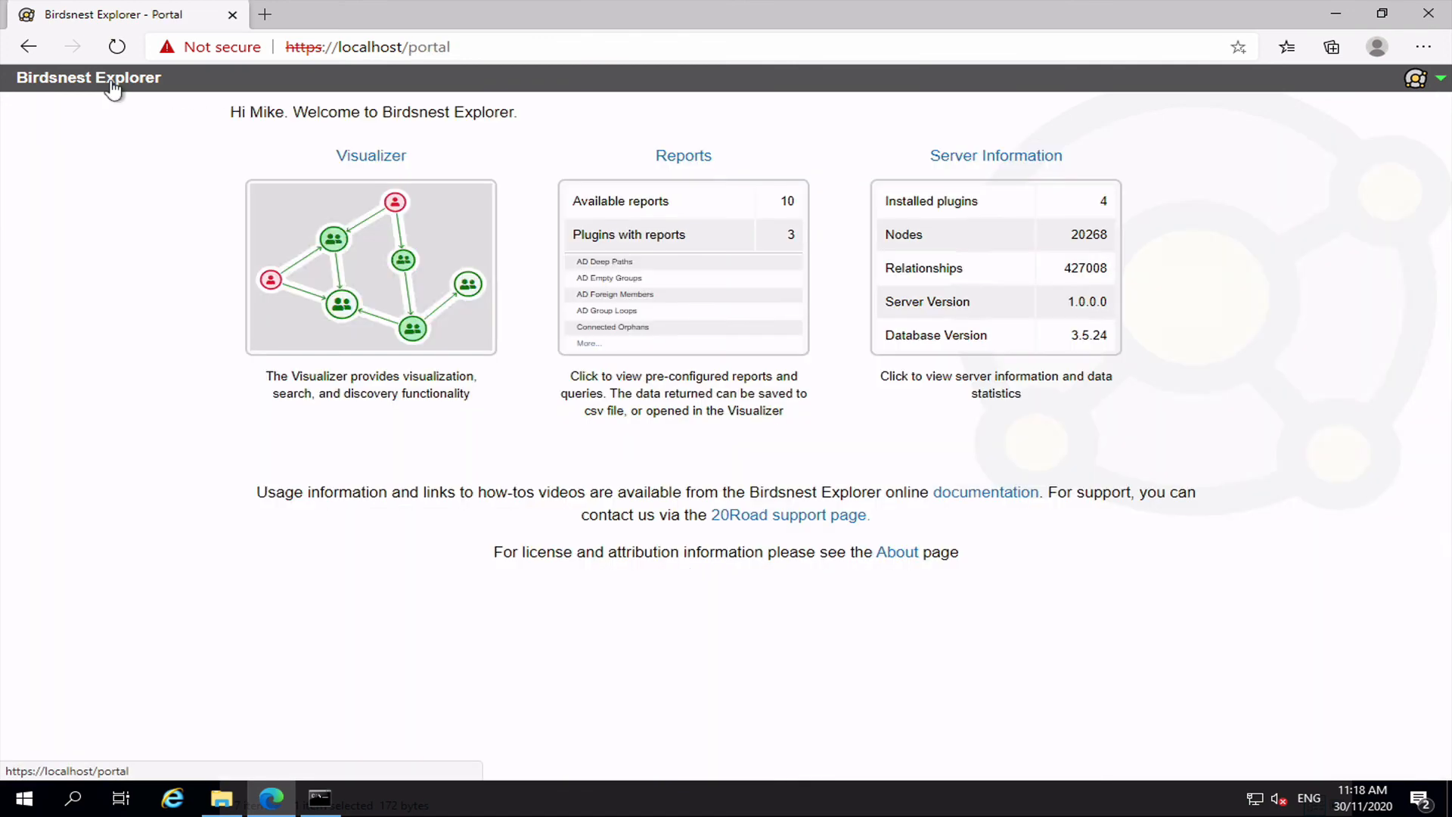
{"action": "left_click", "coordinate": [639, 279]}
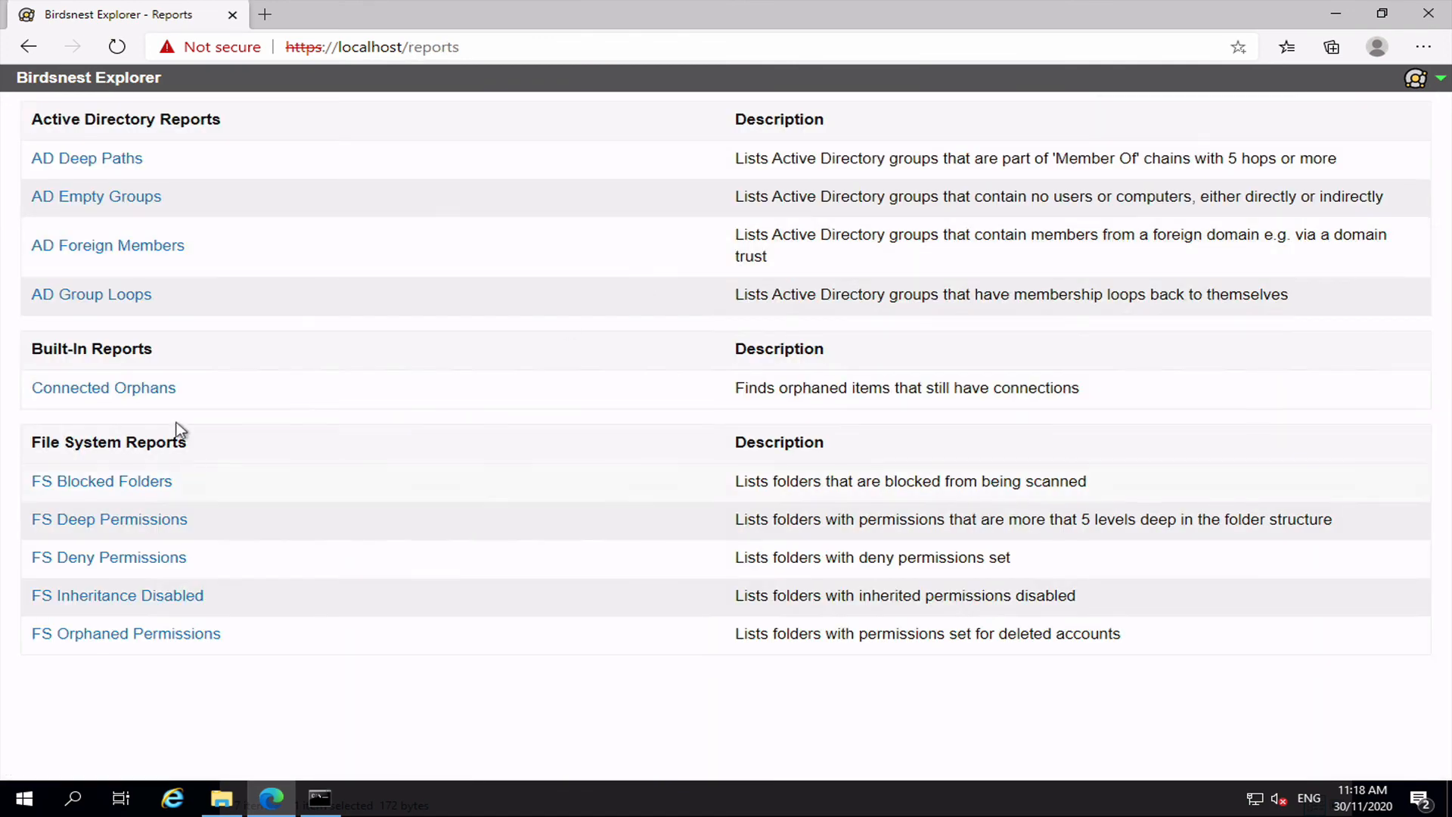
{"action": "left_click", "coordinate": [112, 295]}
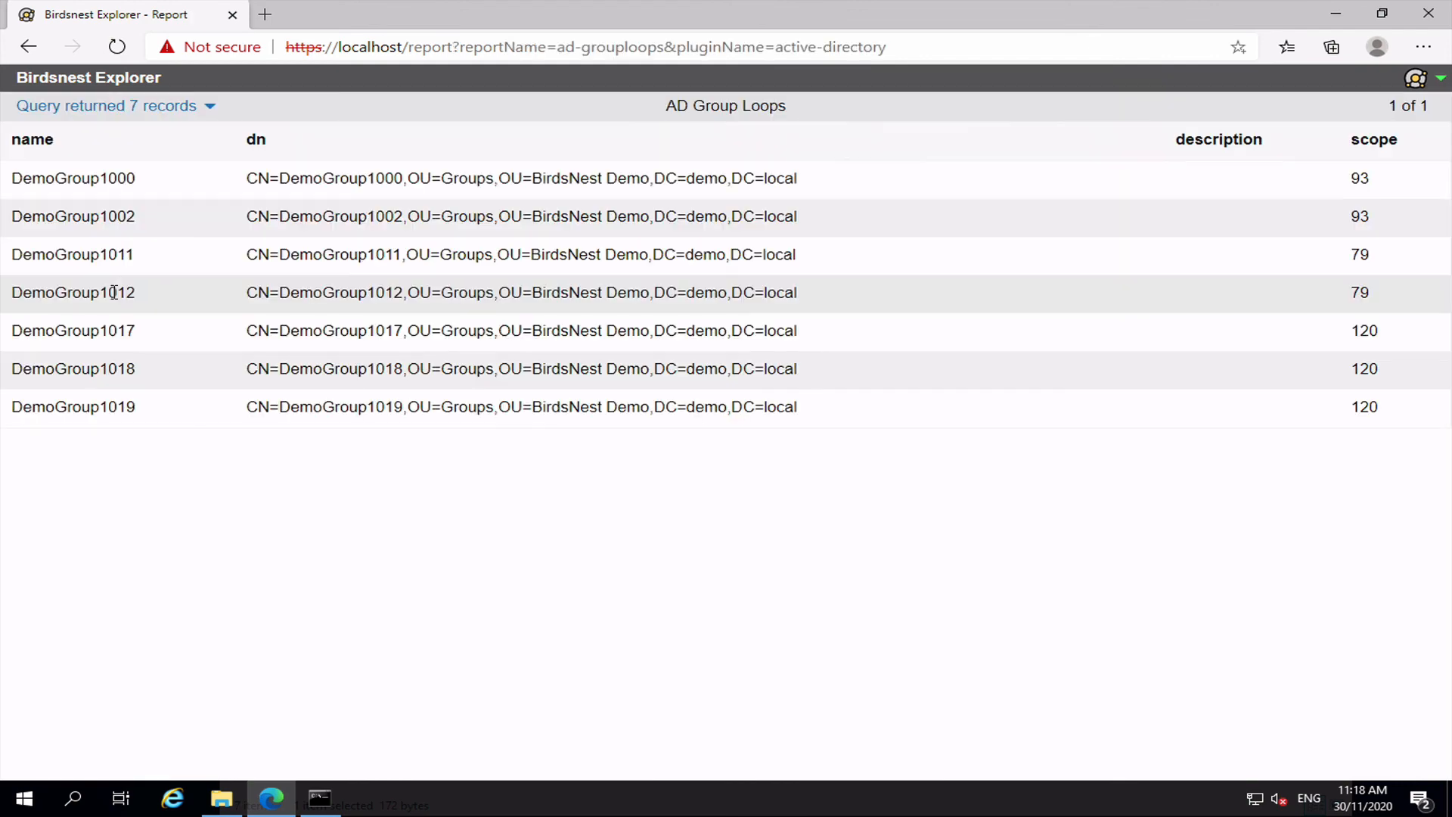
{"action": "left_click", "coordinate": [135, 110]}
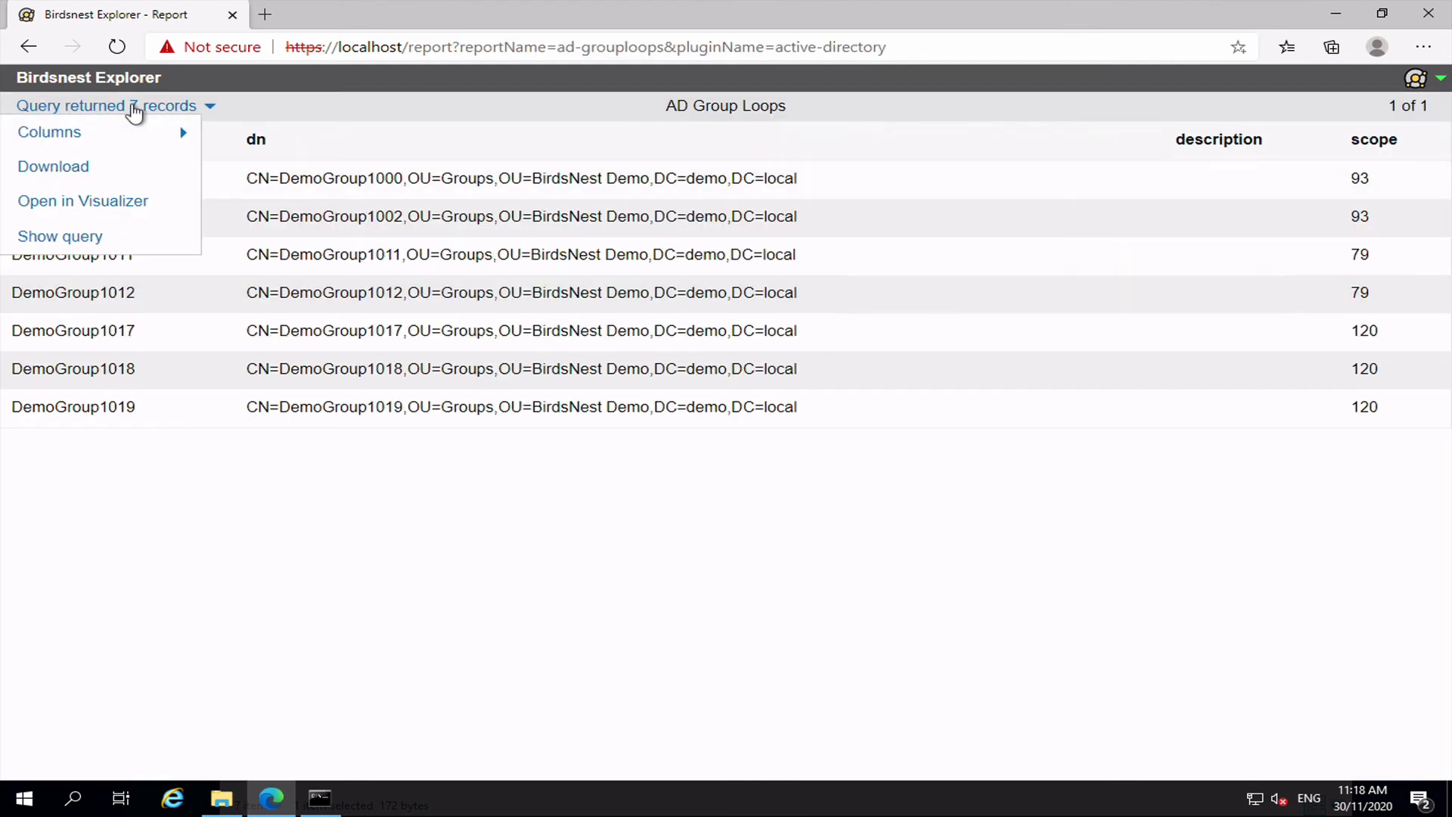
{"action": "left_click", "coordinate": [97, 202]}
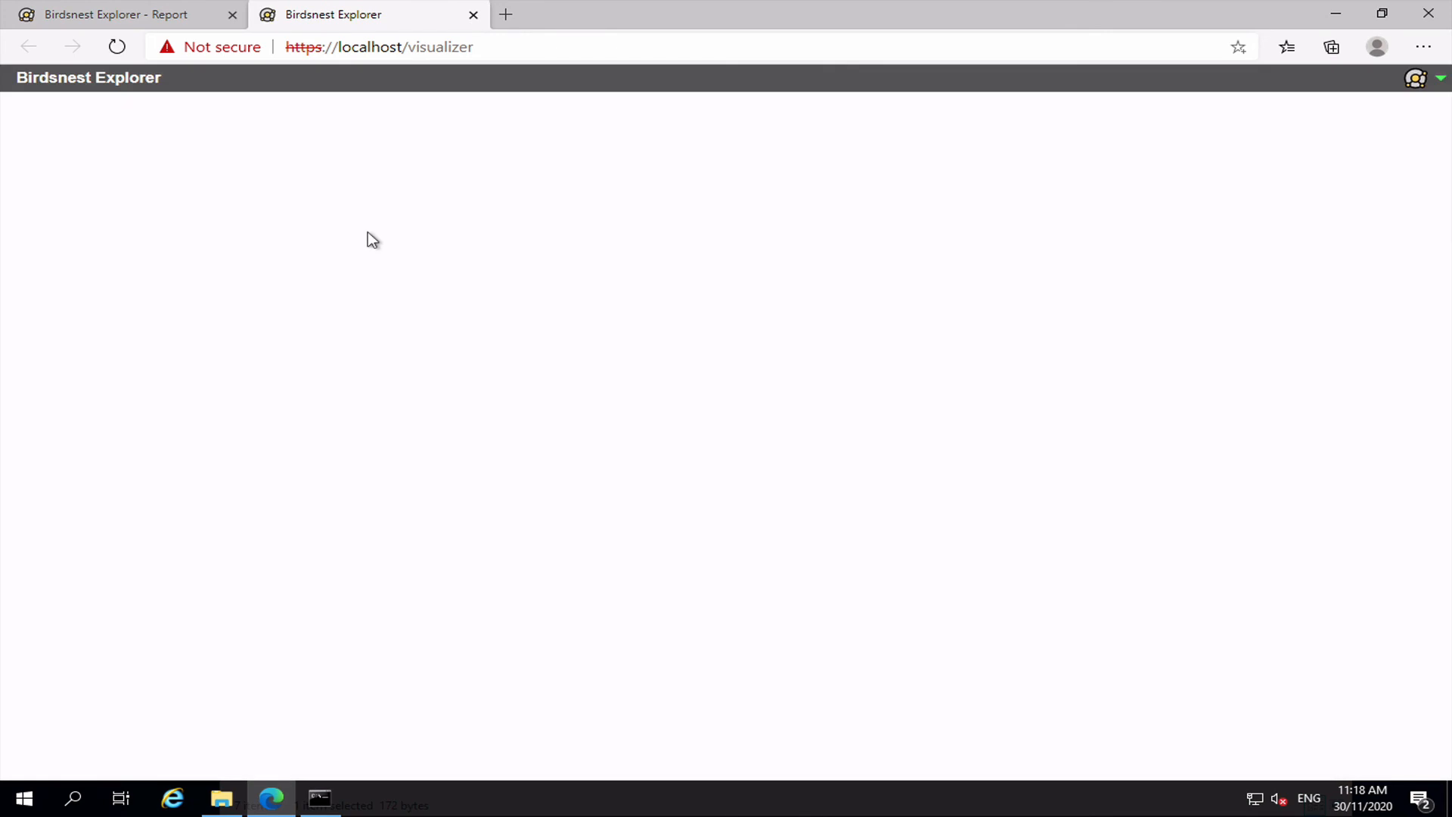